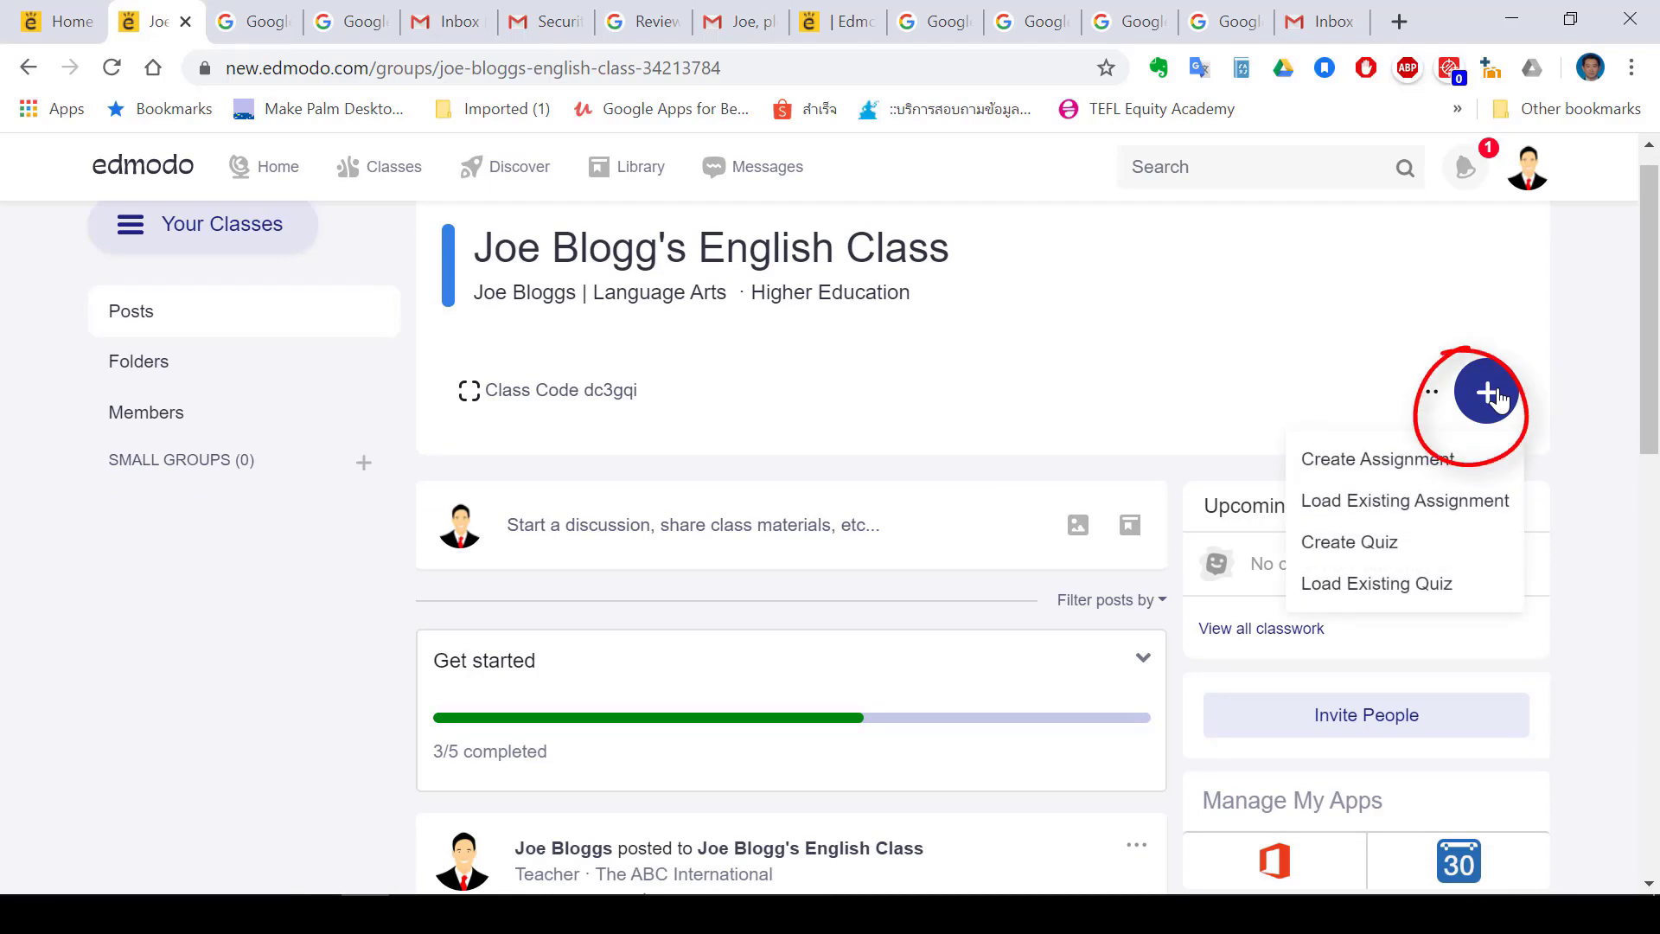
Create the quiz and write instructions to read the shared document and answer the questions
scroll(1500, 400, "up", 4)
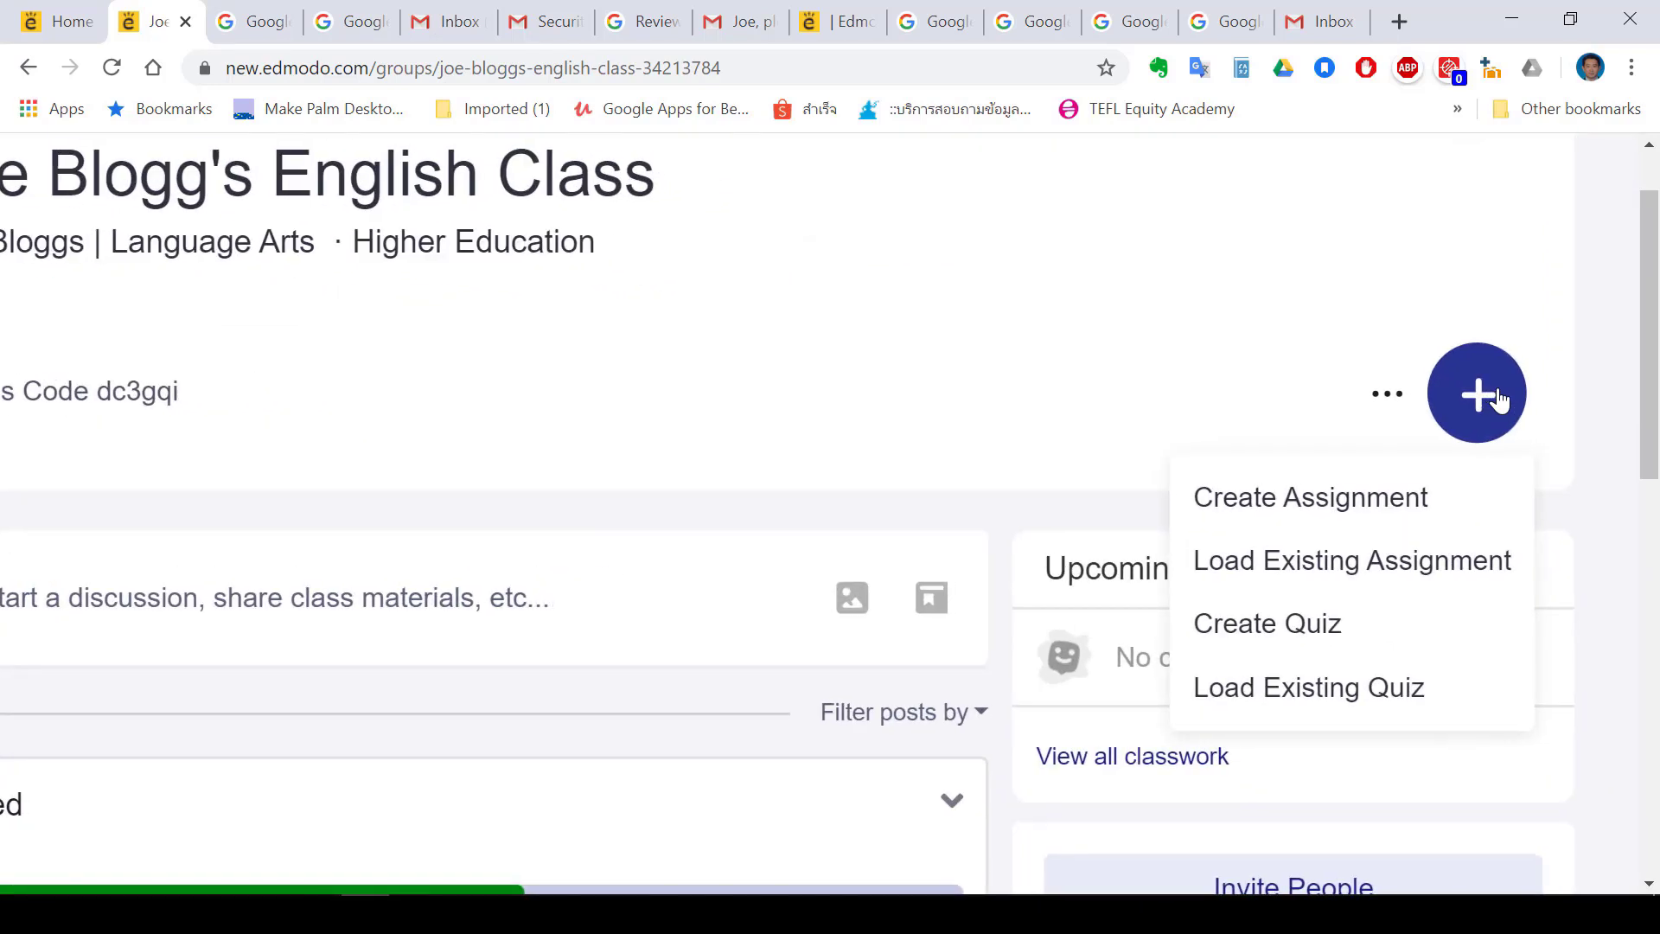
scroll(1500, 400, "right", 1)
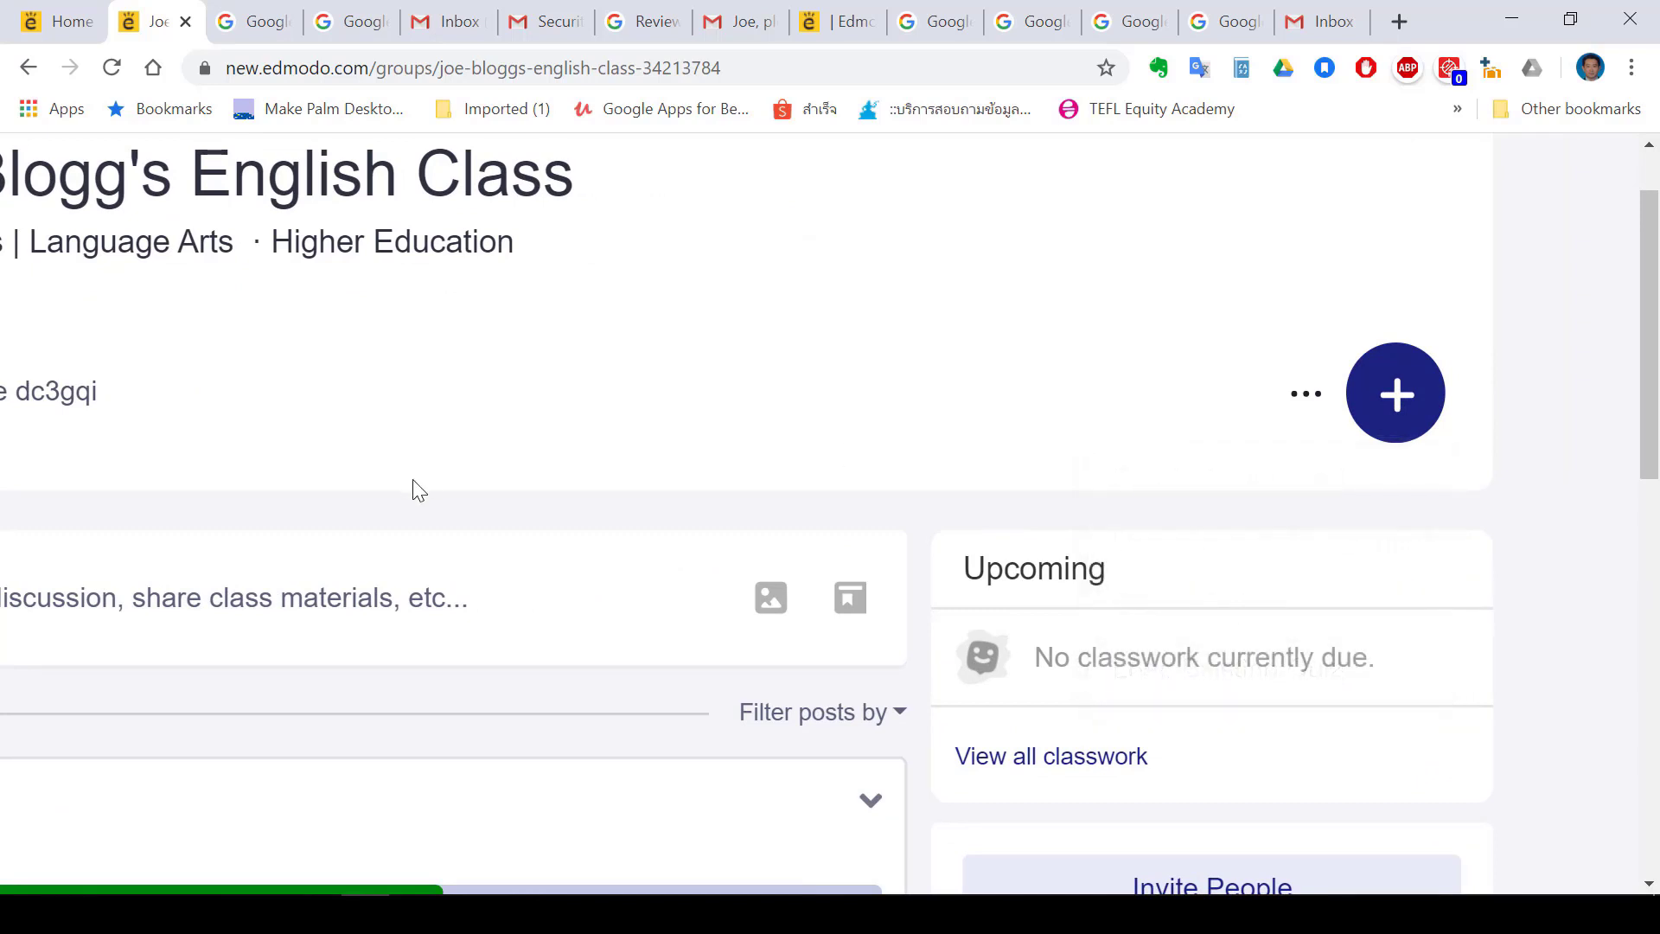
scroll(416, 489, "down", 4)
left_click(786, 603)
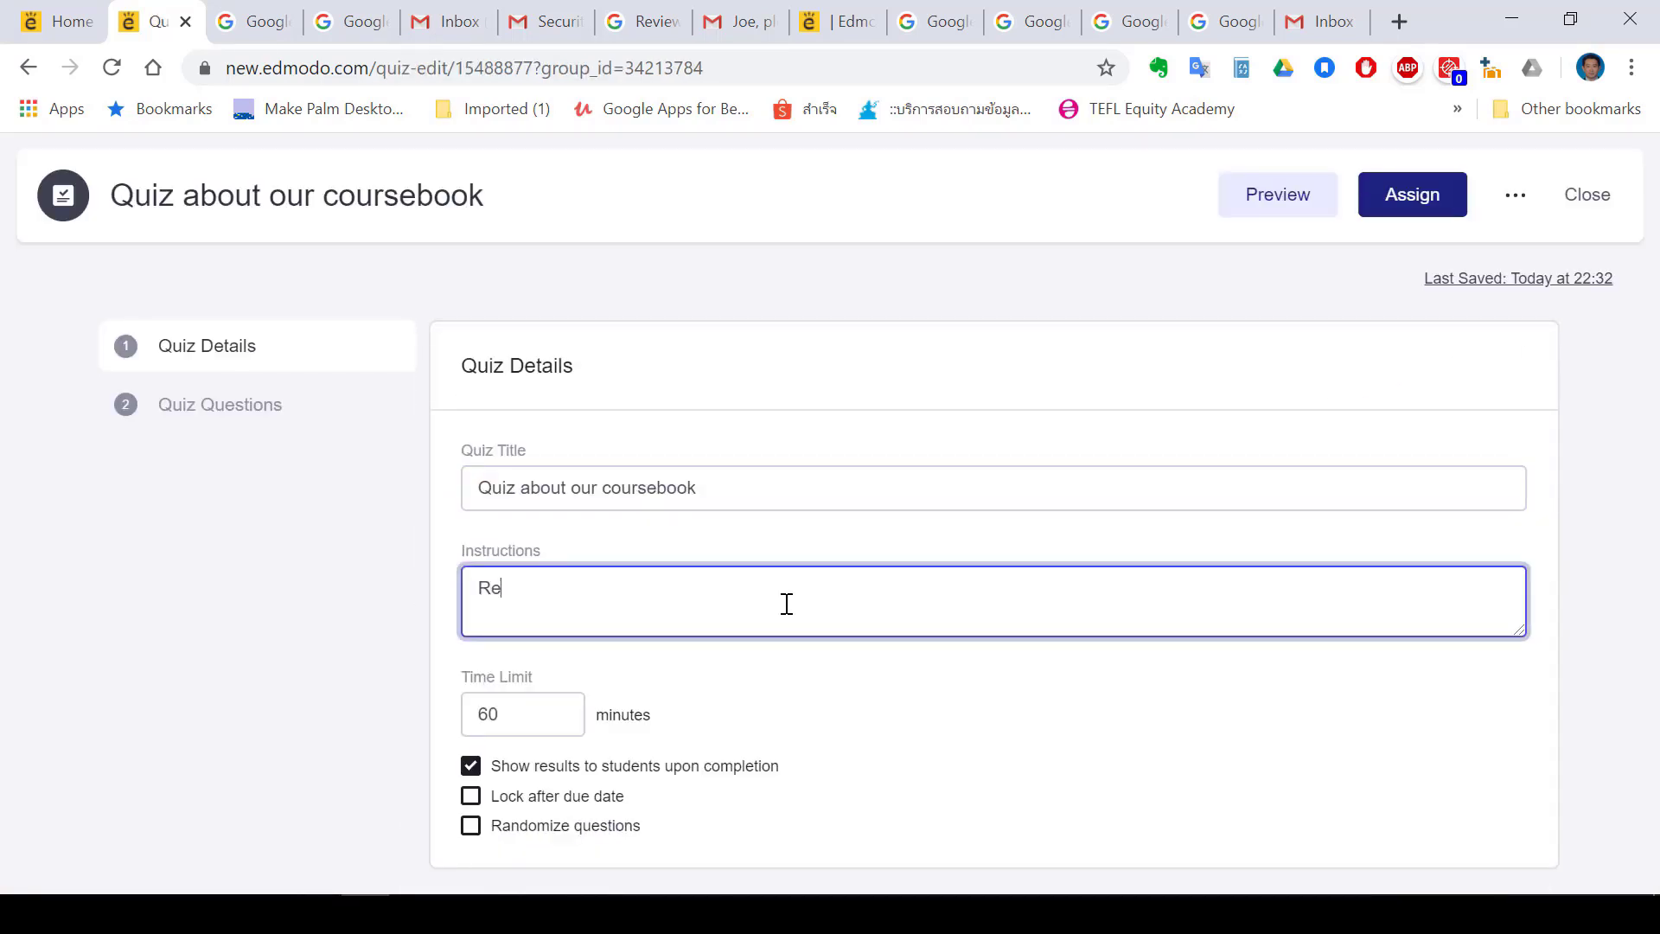
type("Read the")
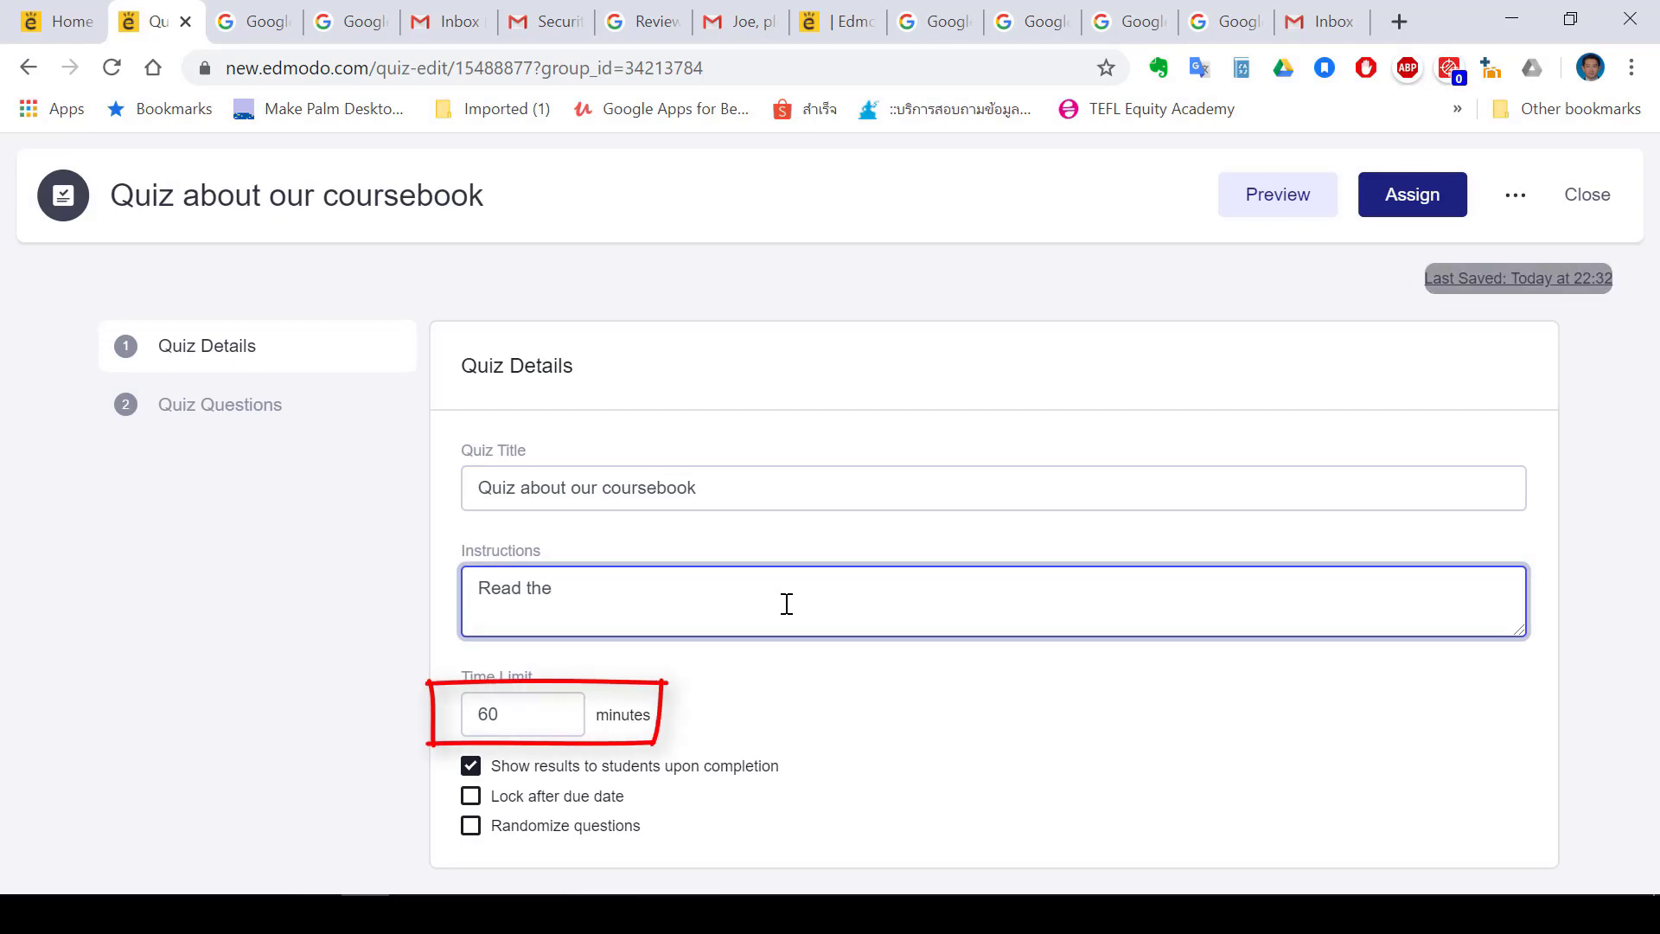
scroll(787, 604, "up", 2)
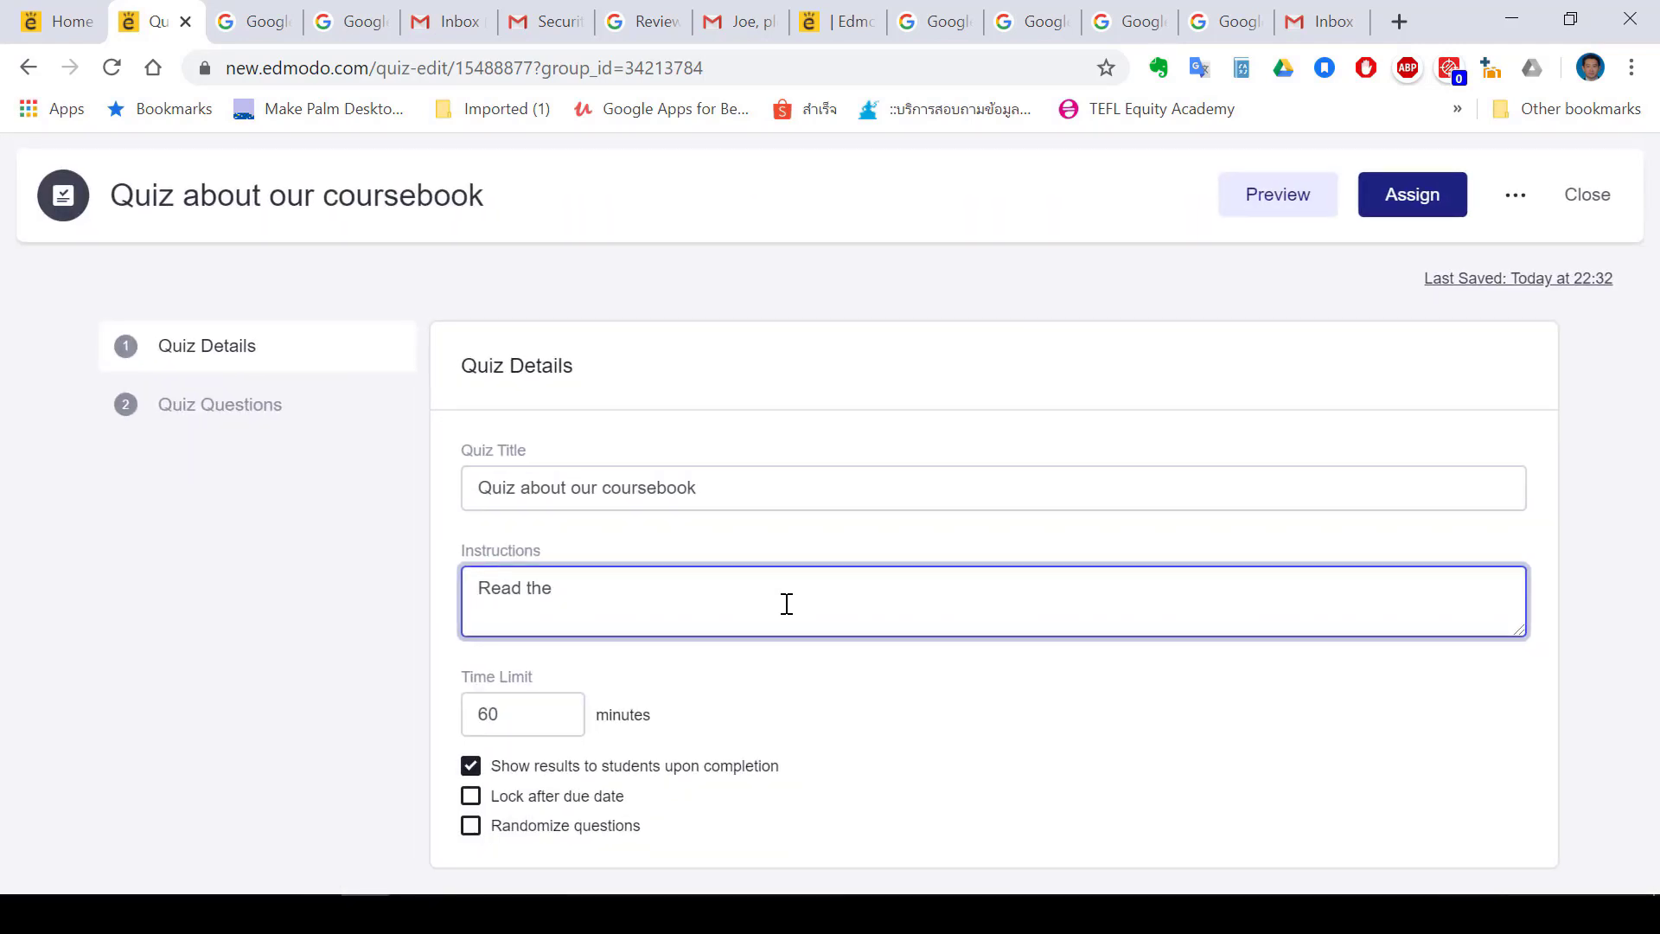
type("document which I shared with you and answer the qu")
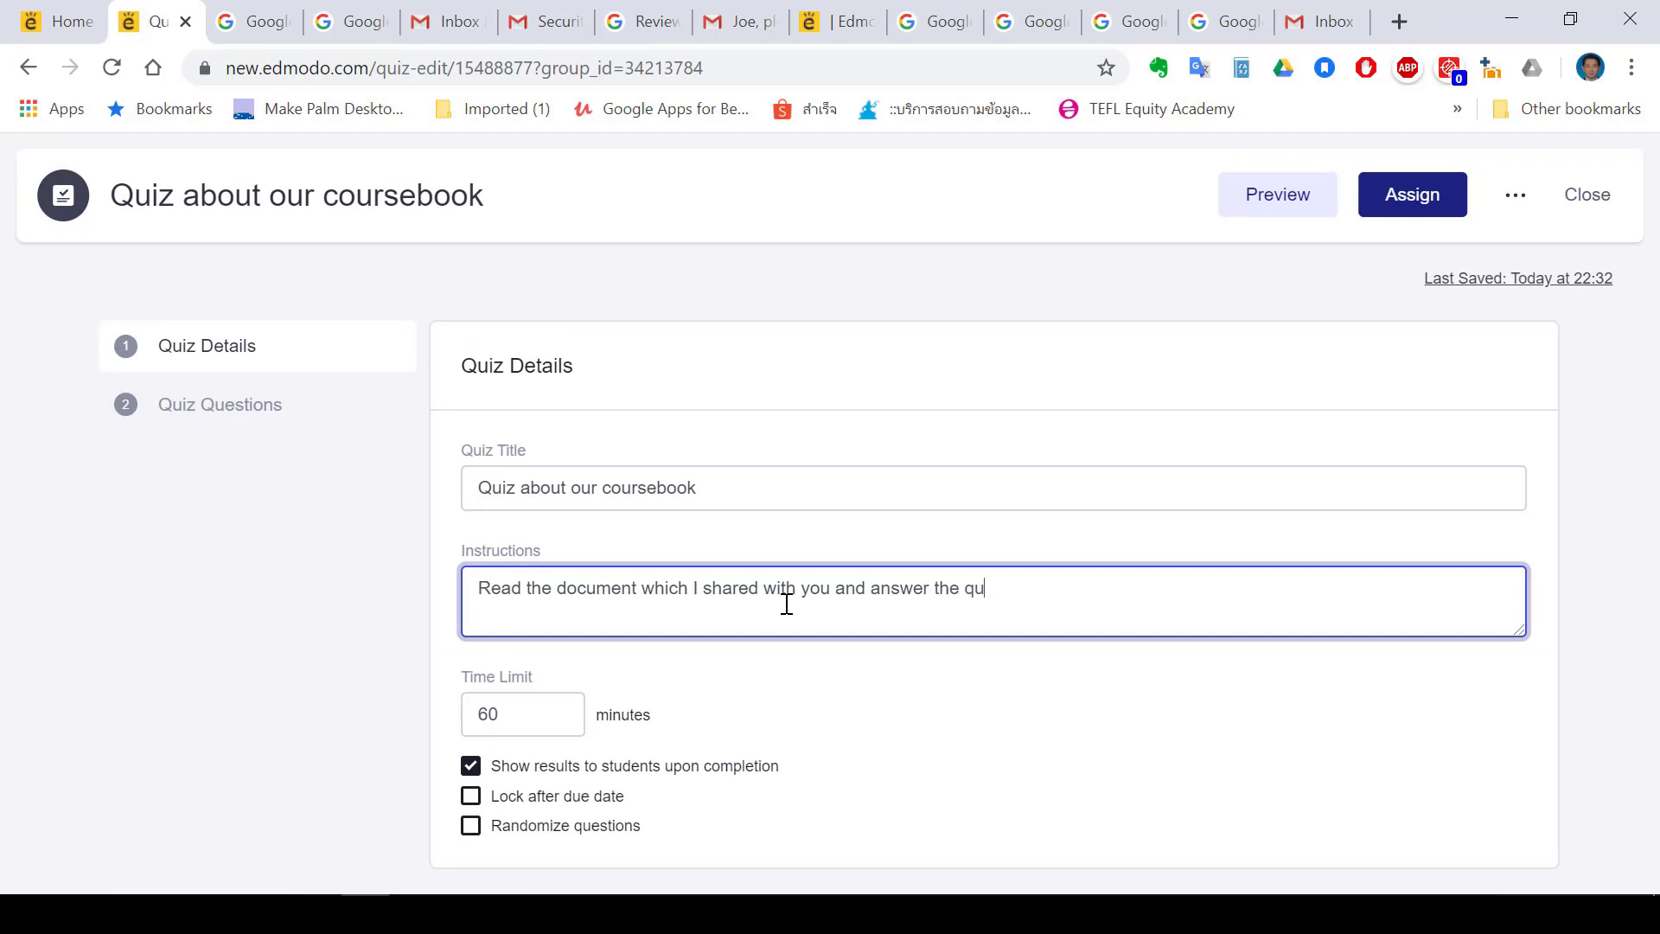
type("estions")
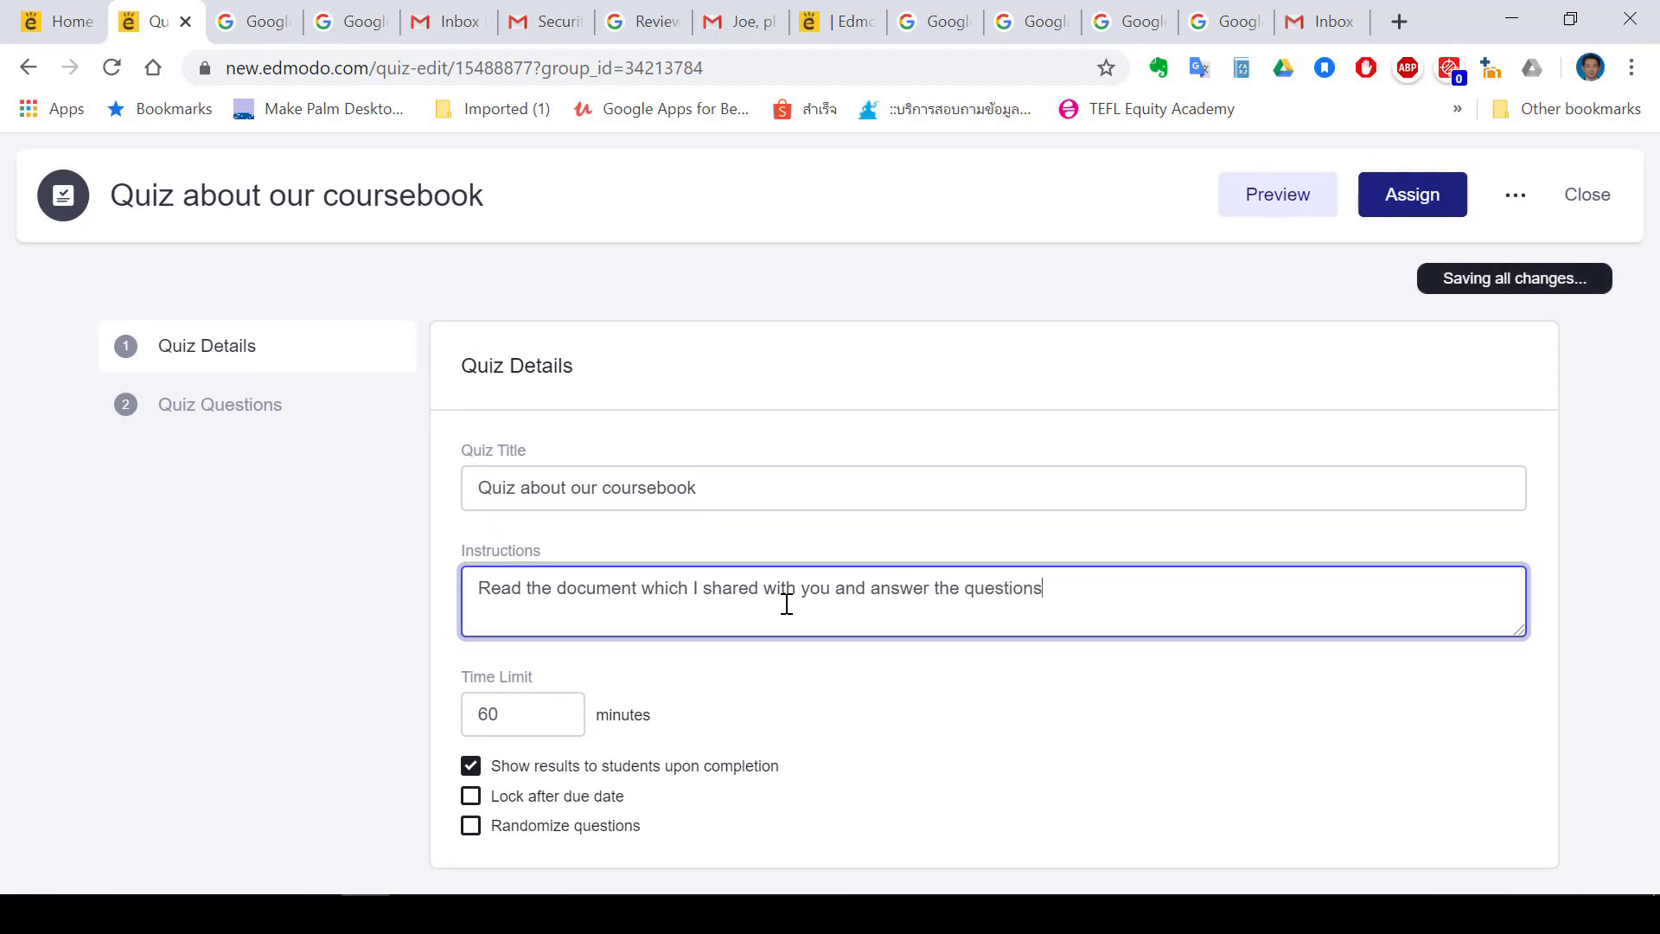
scroll(544, 682, "up", 3)
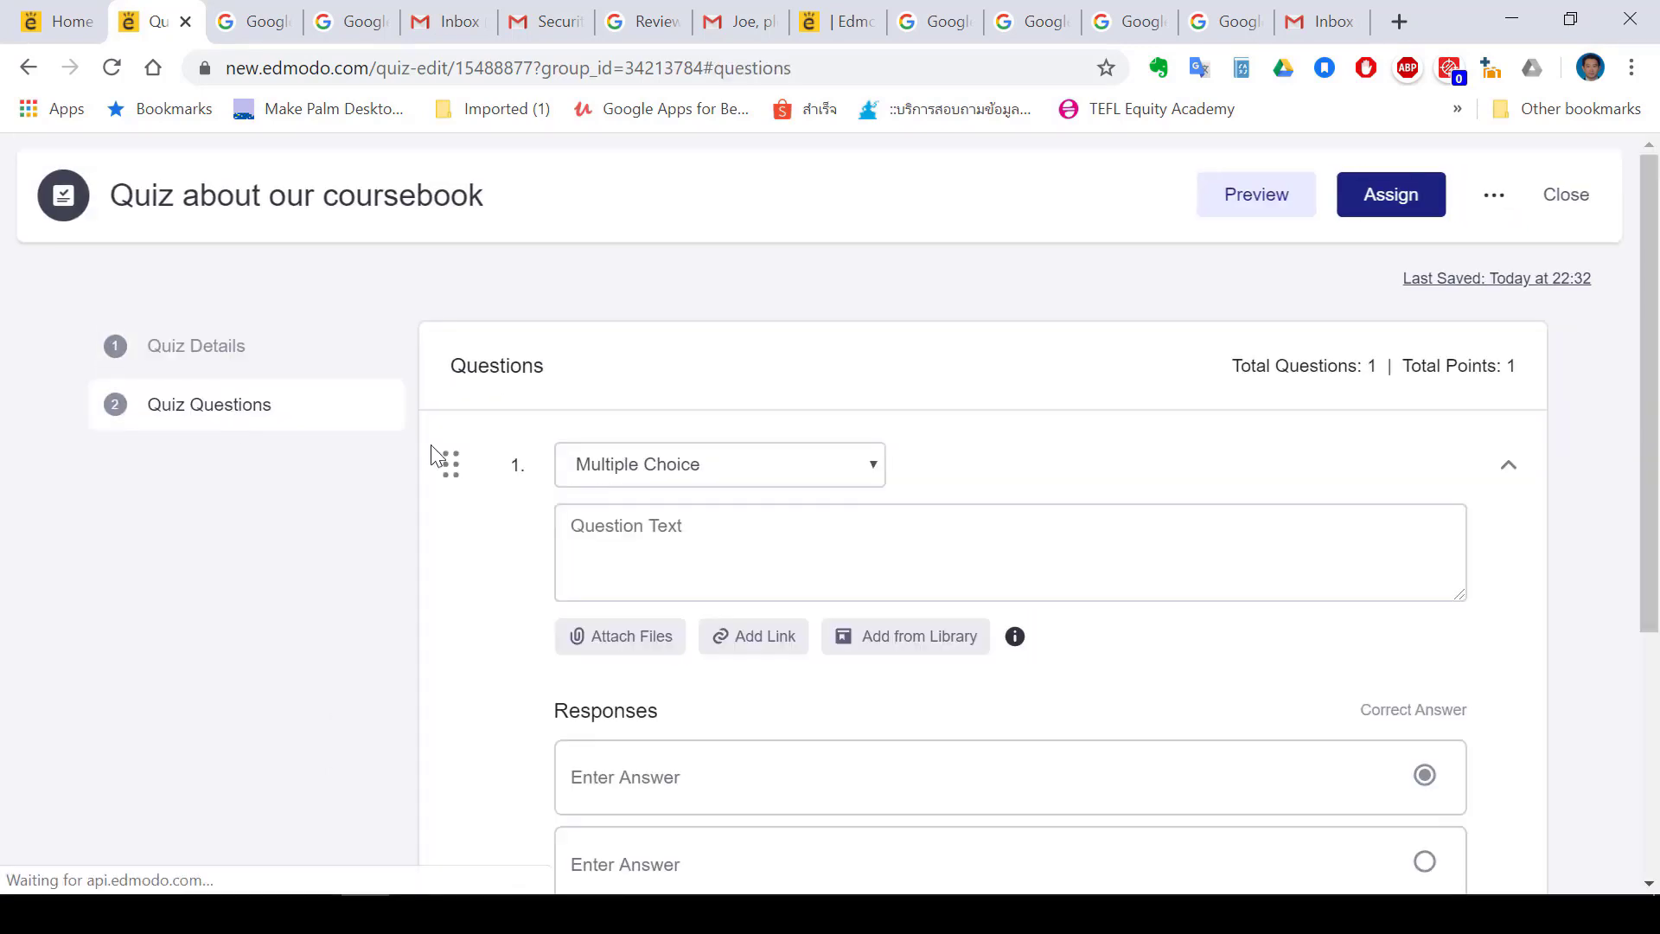
Write question 1 'How many units are there in our coursebook?' and attach Course details.docx
left_click(722, 551)
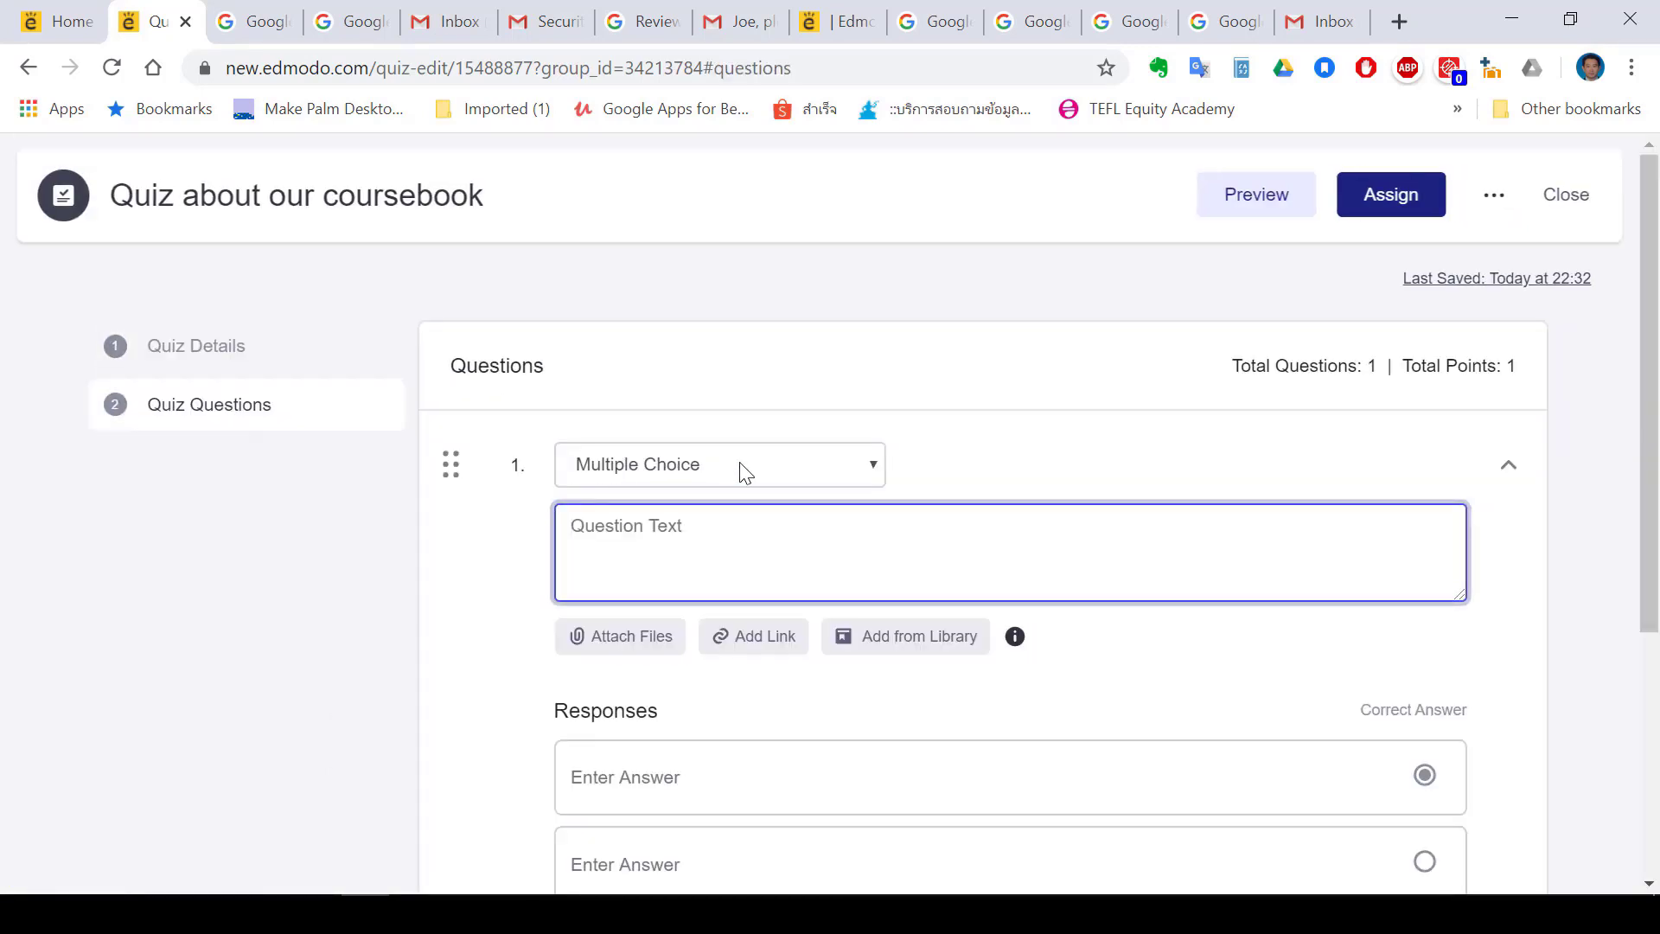
type("How many units are there in our")
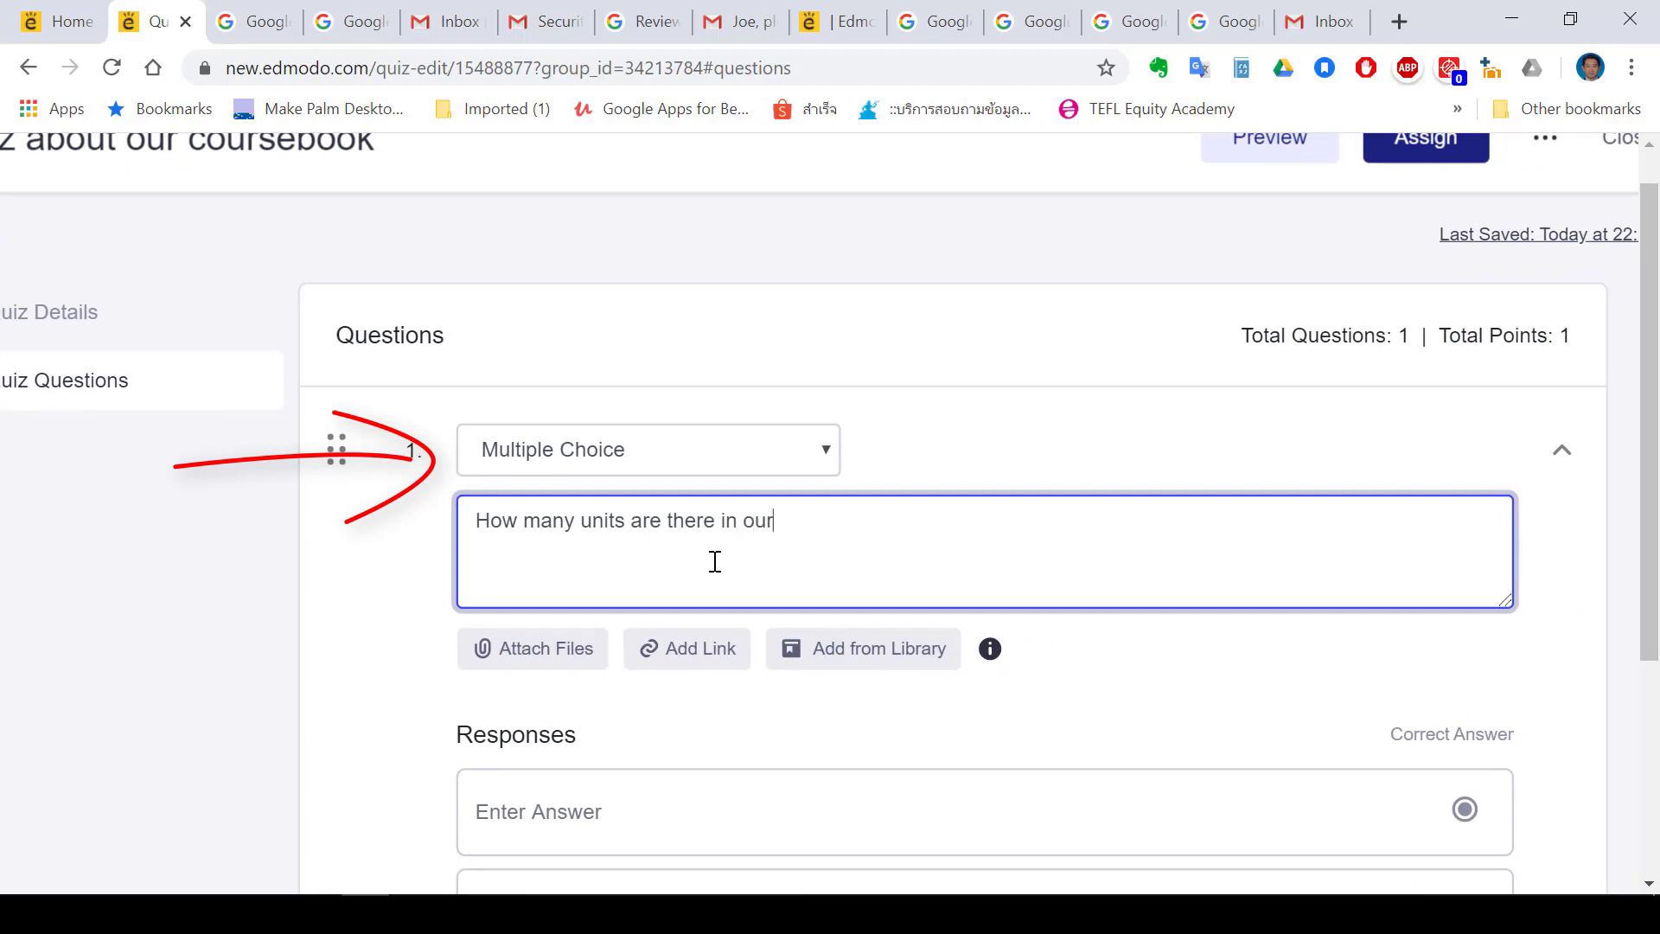
type(" coursebook")
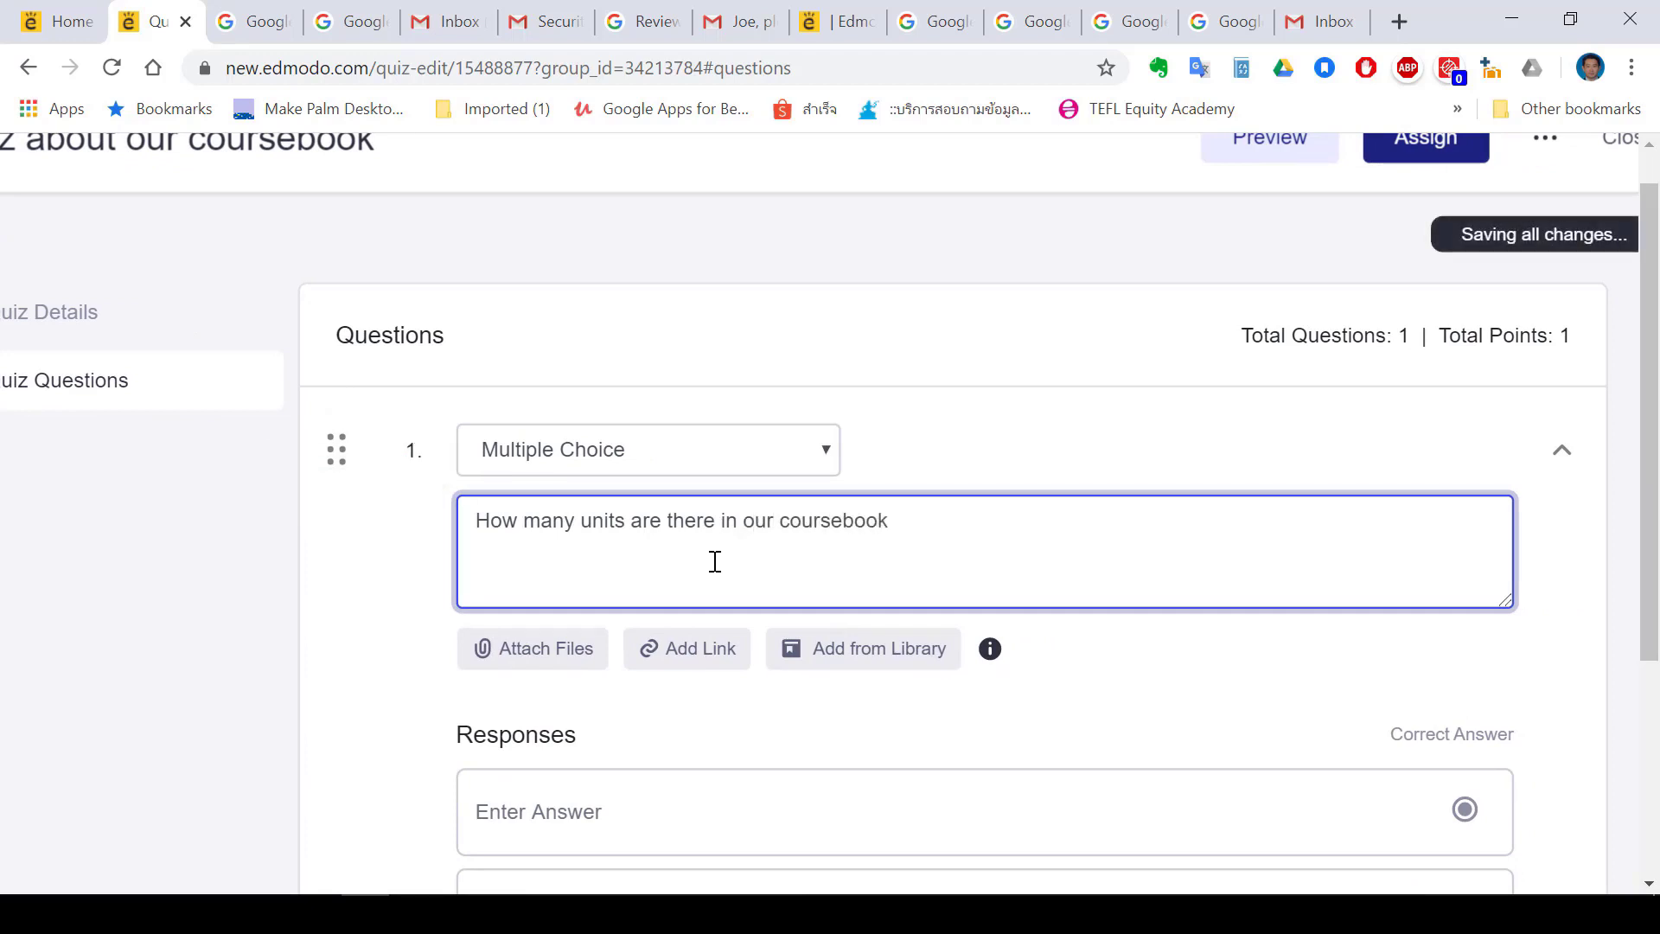
type("?")
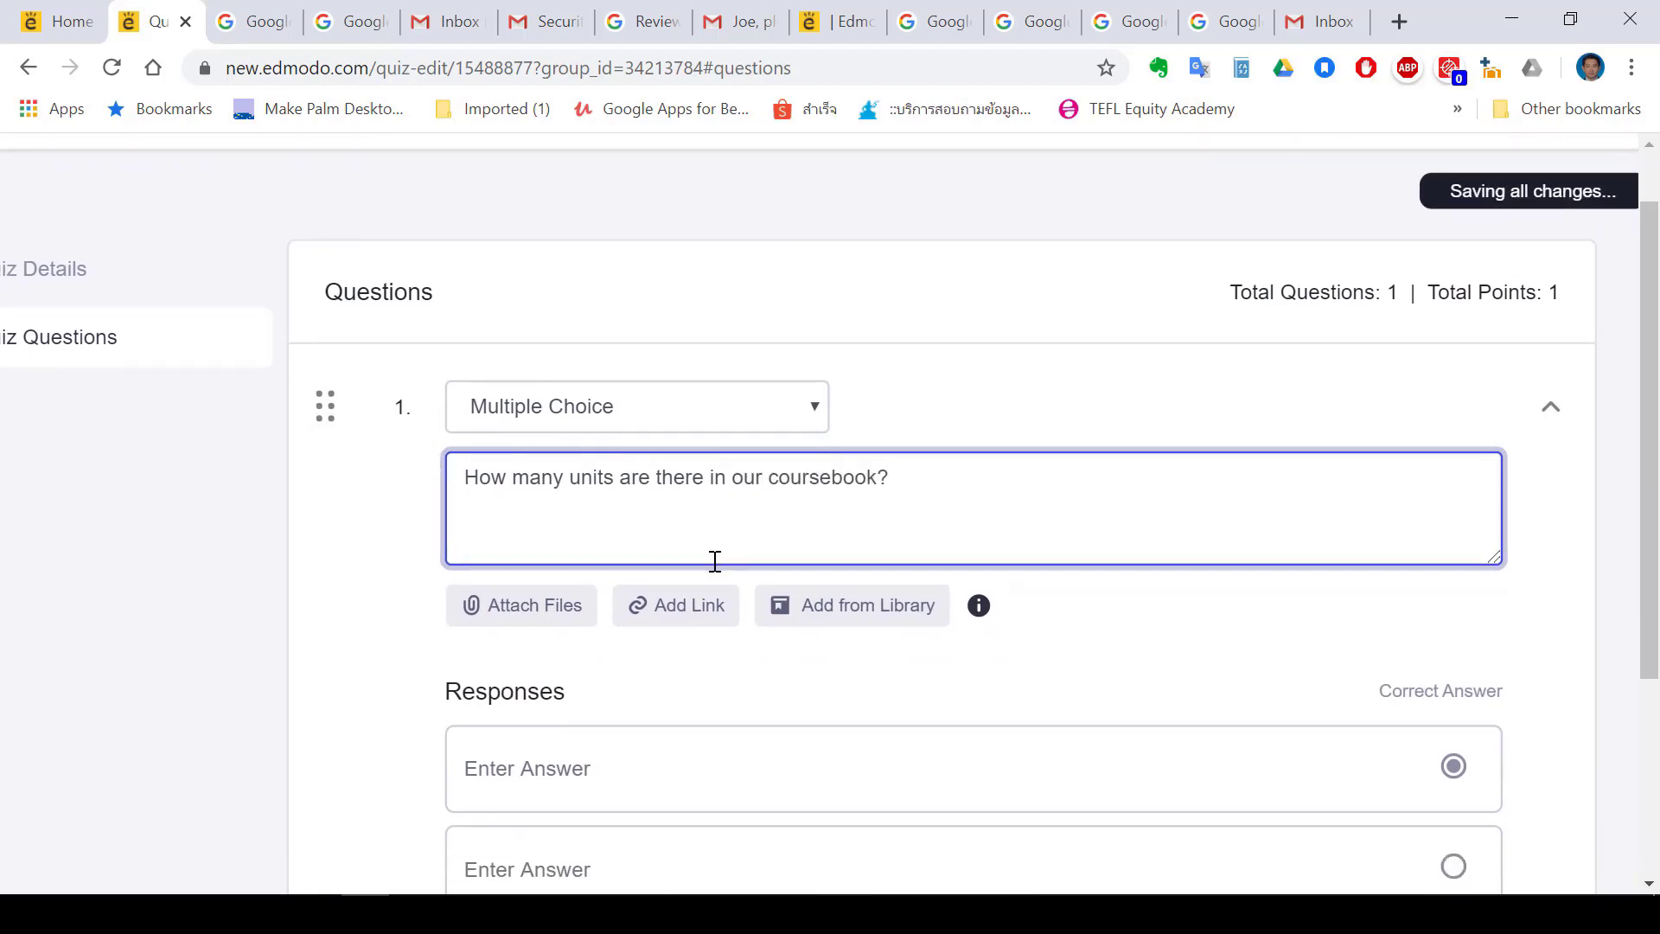
left_click(536, 633)
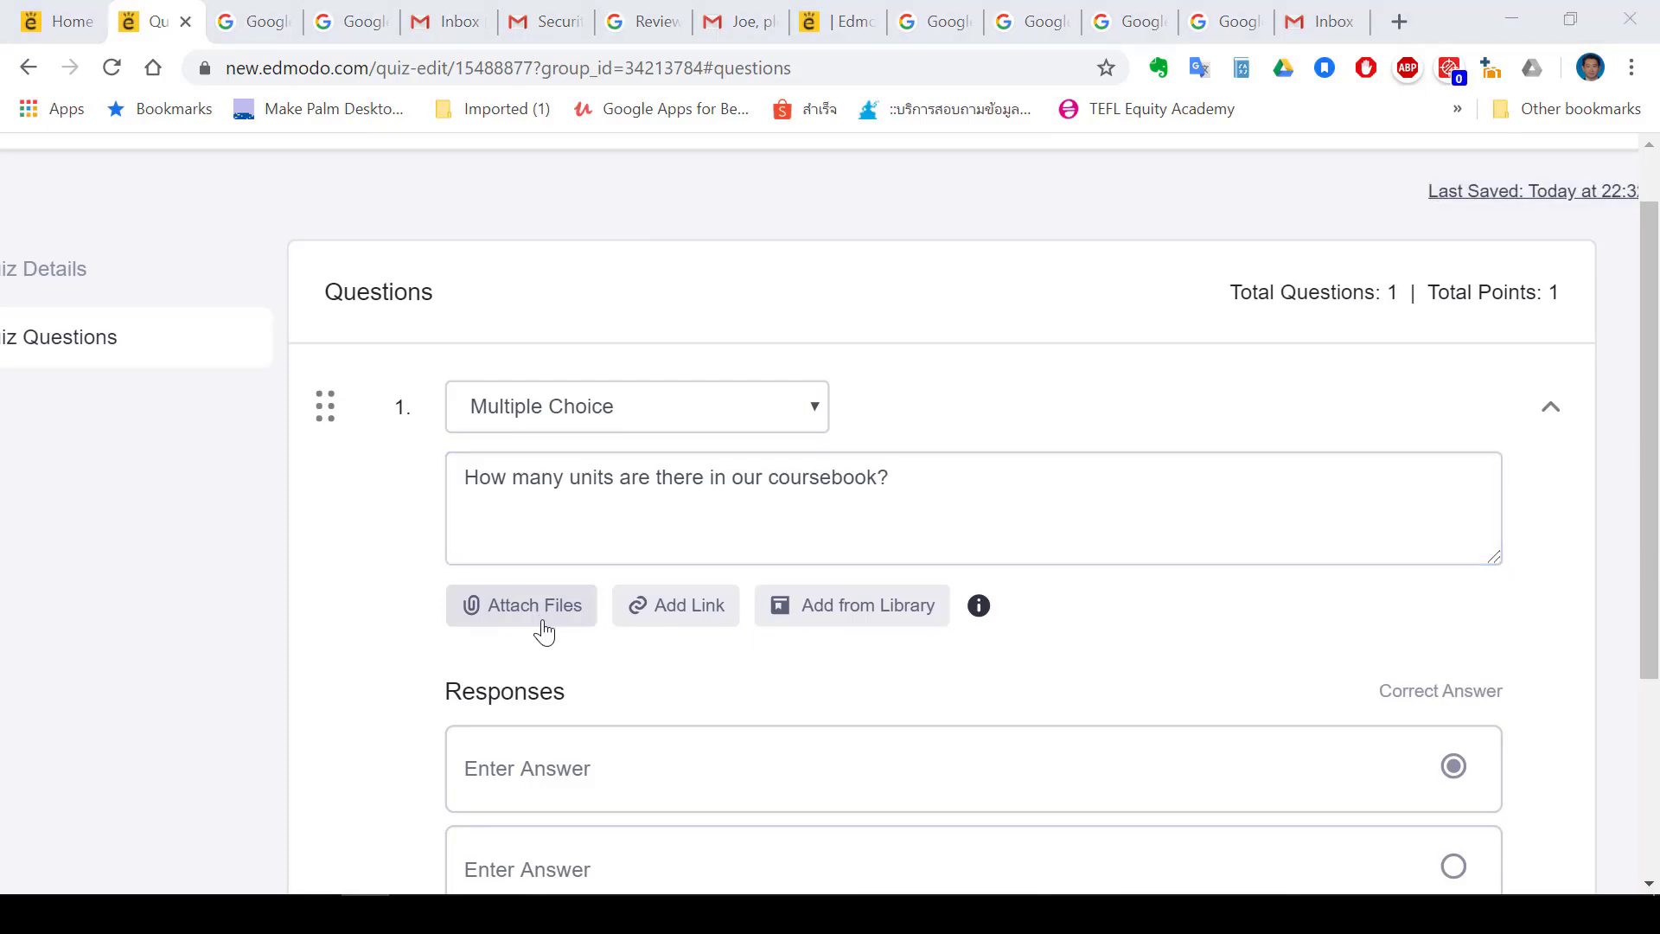
double_click(562, 284)
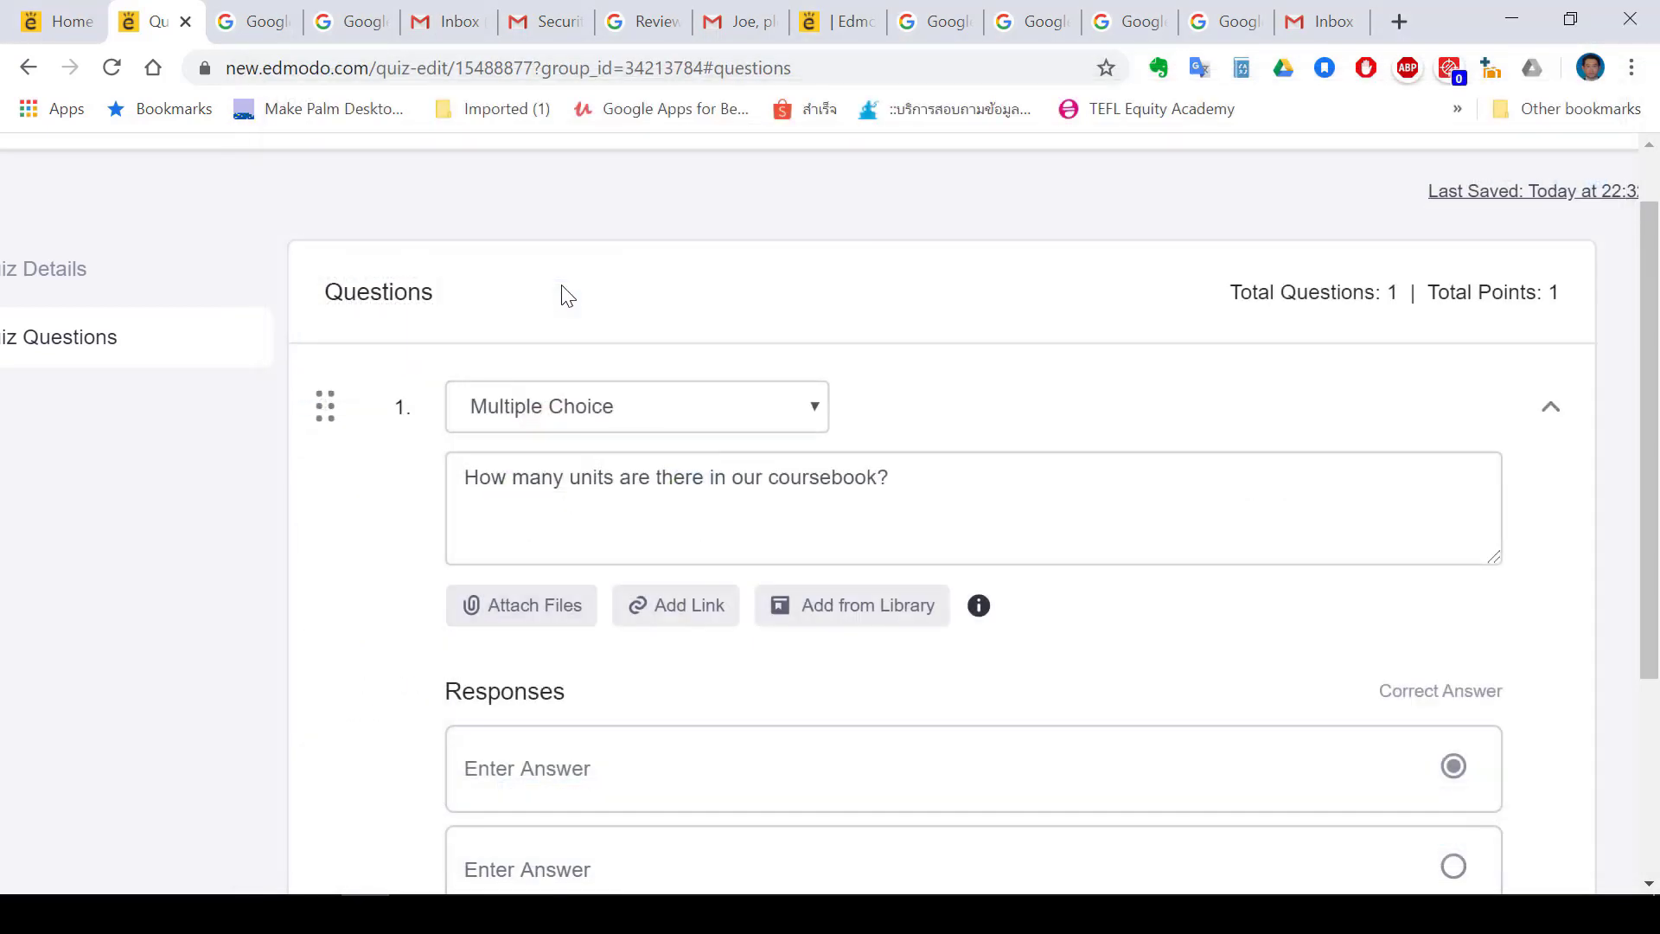
left_click(568, 516)
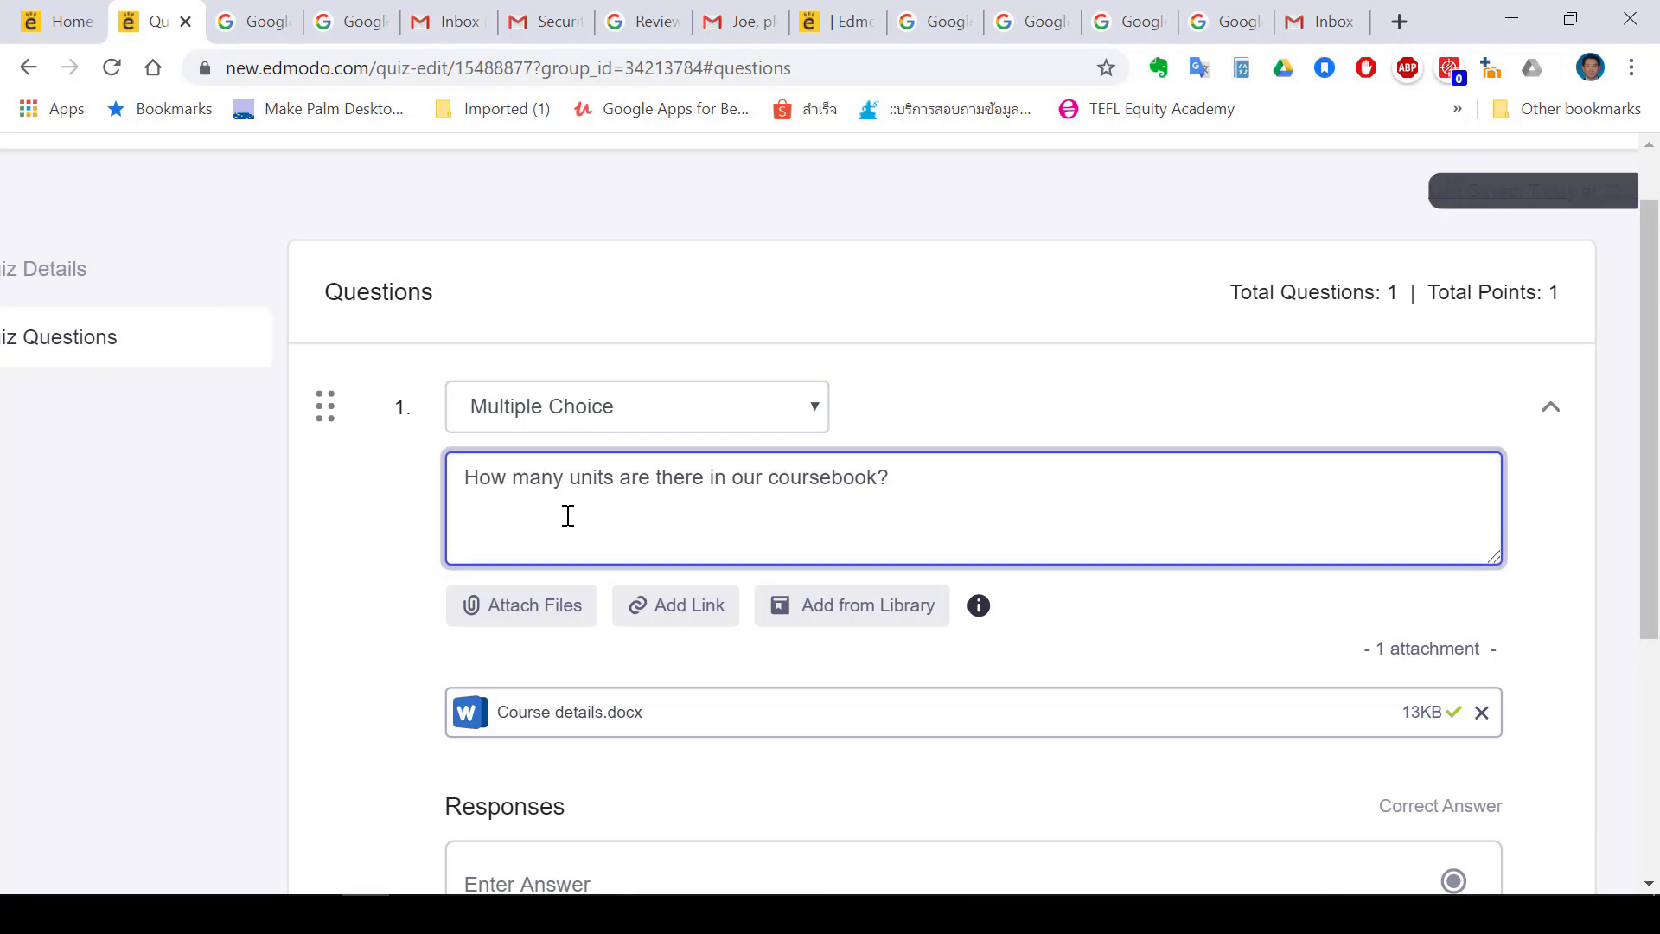
Enter the answers 3 units, 4 units and 5 units, marking 5 units as correct
scroll(623, 561, "down", 4)
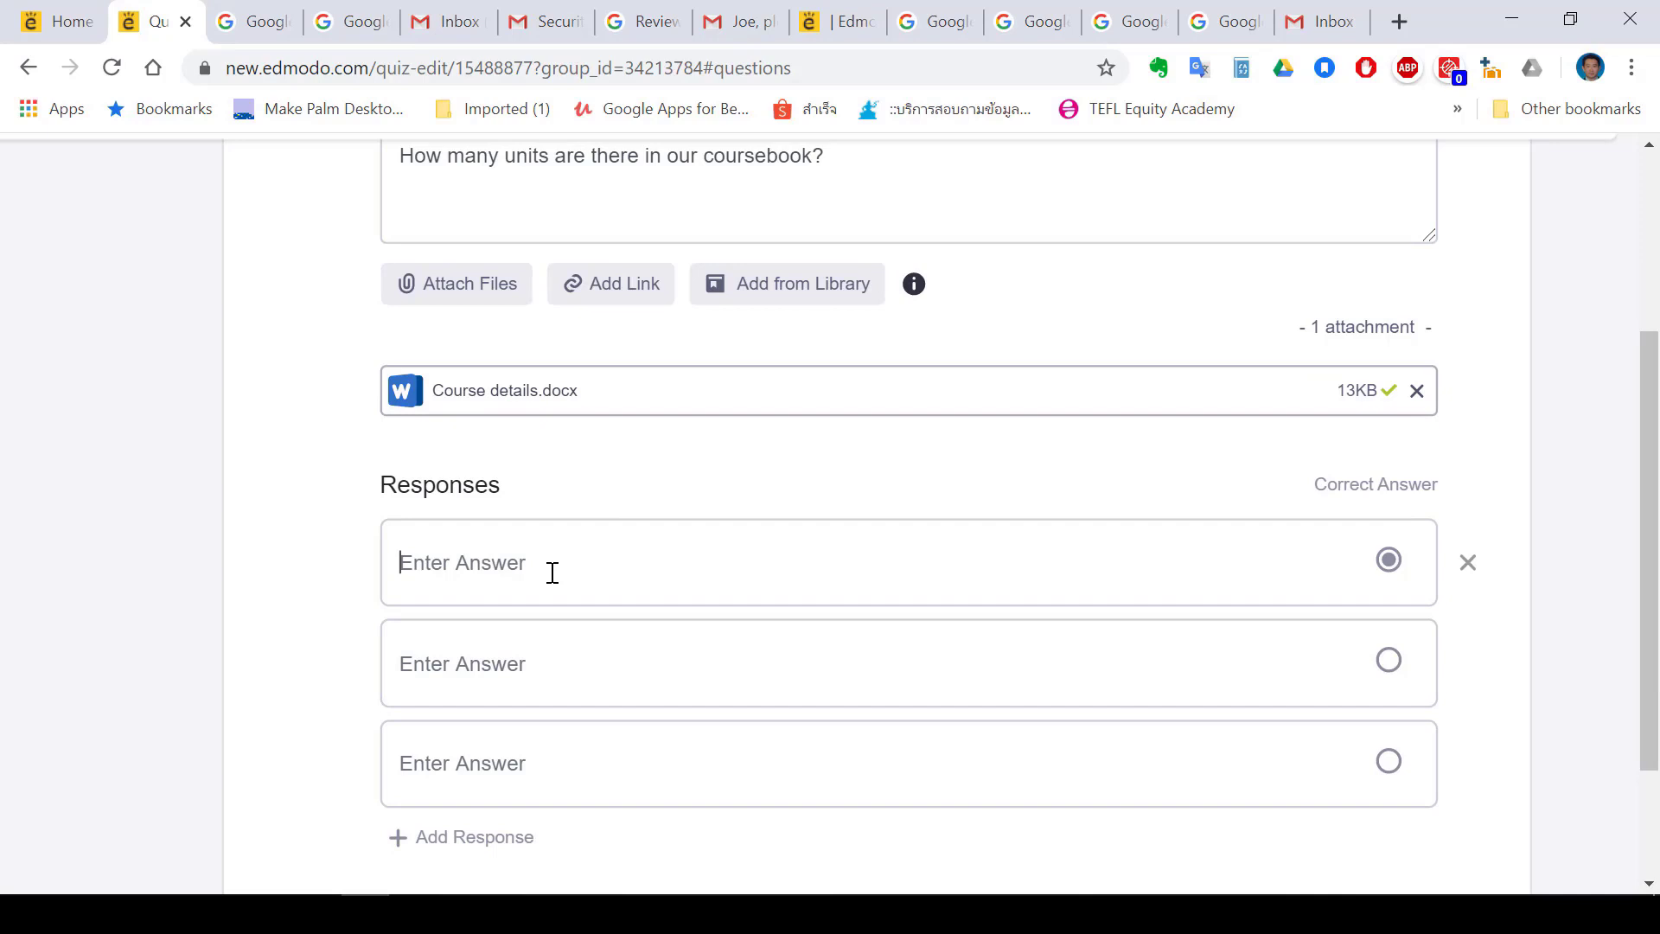
type("3 units")
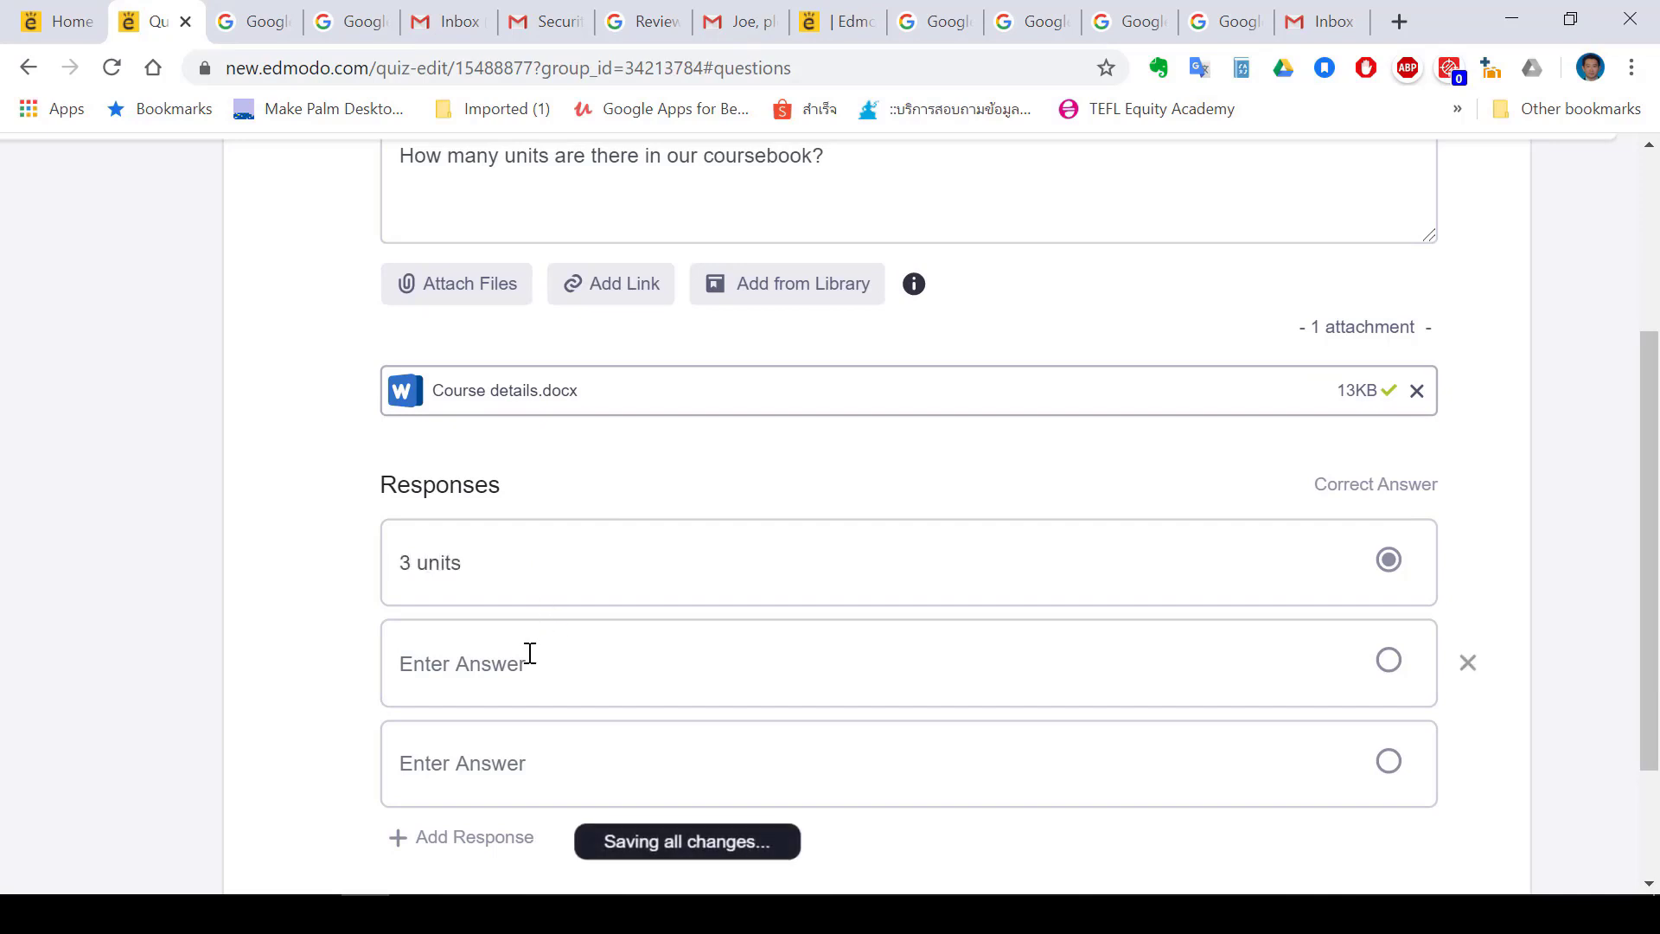
left_click(530, 653)
type("4 units")
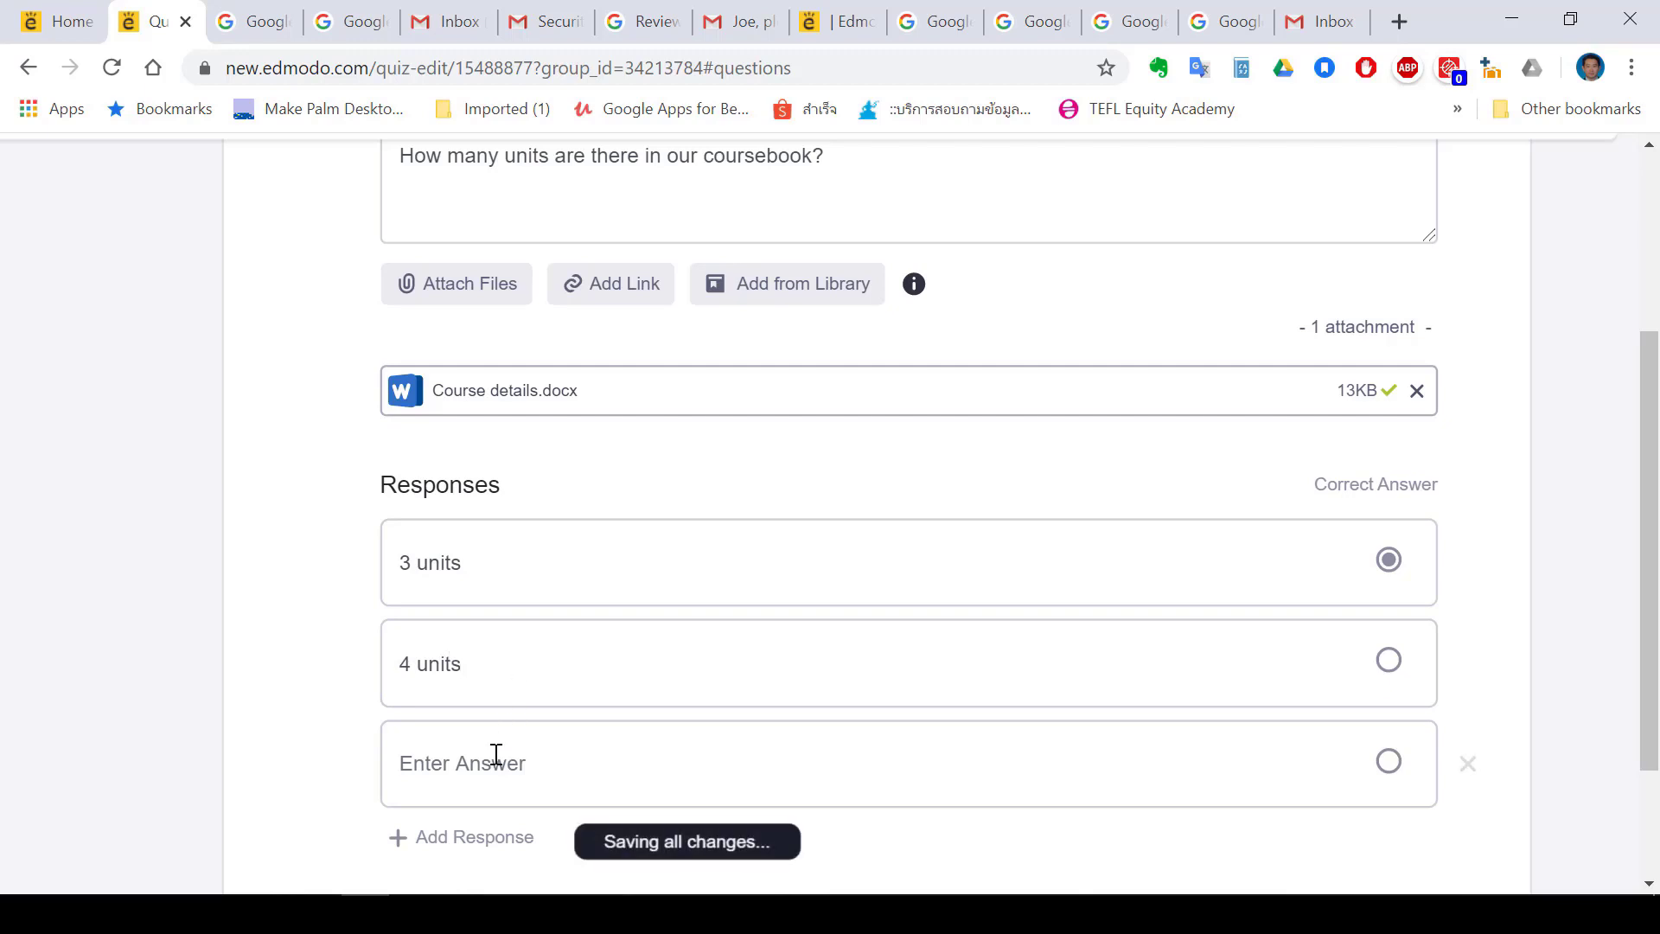
type("5 units")
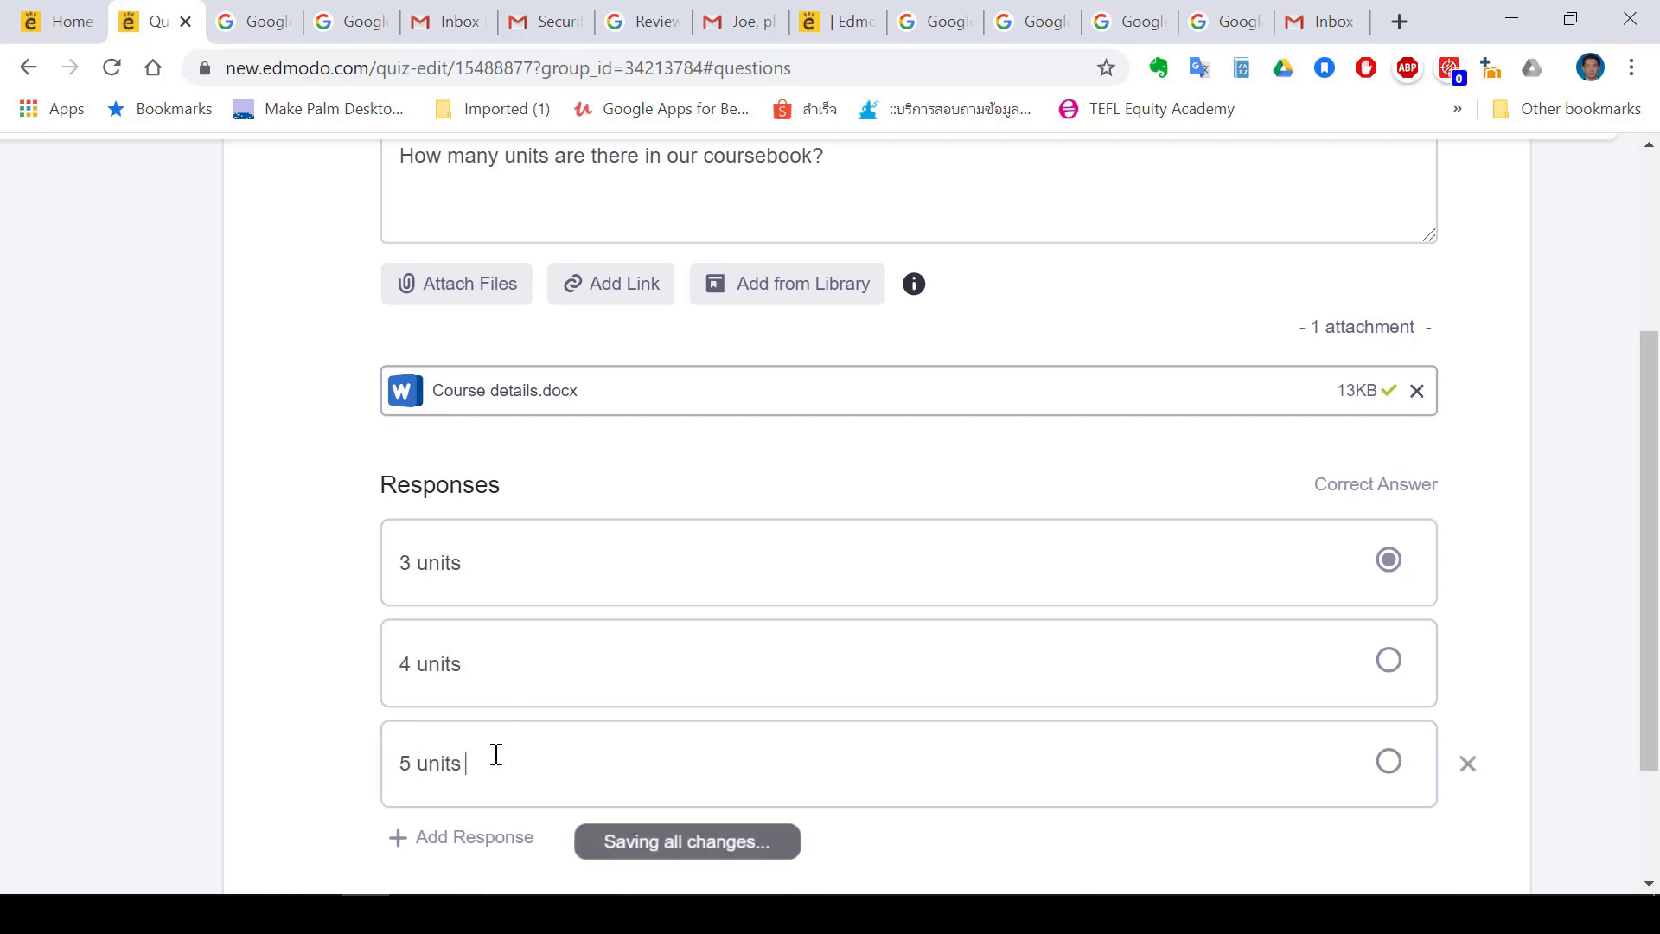
scroll(496, 754, "down", 3)
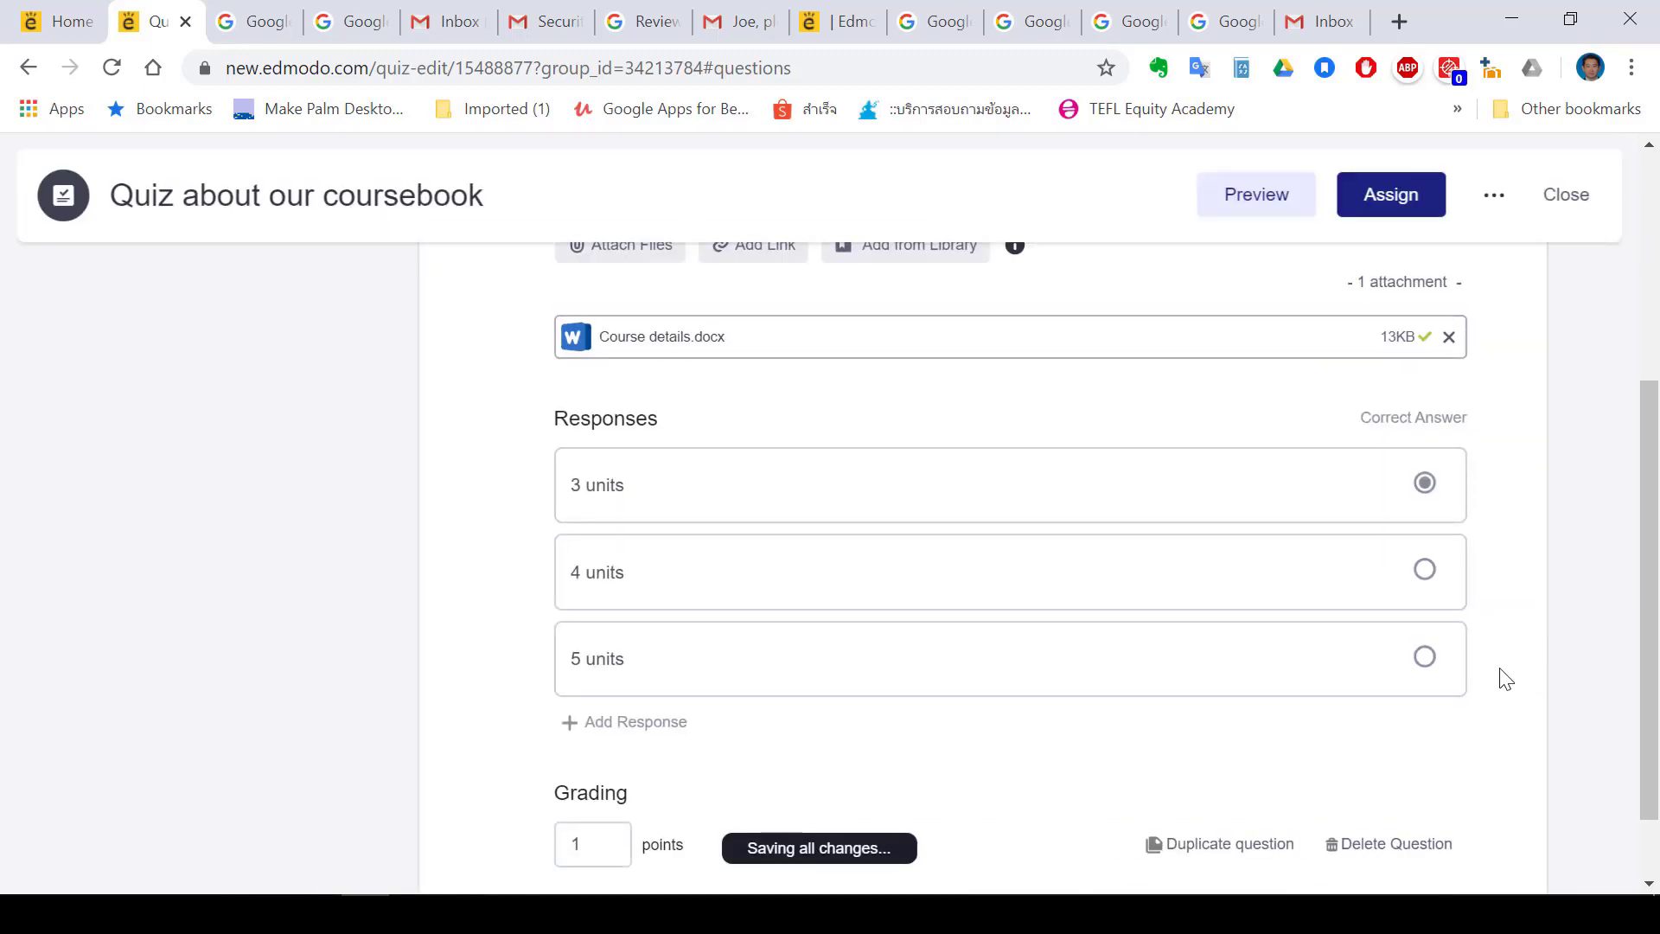
left_click(1426, 661)
scroll(1069, 634, "down", 1)
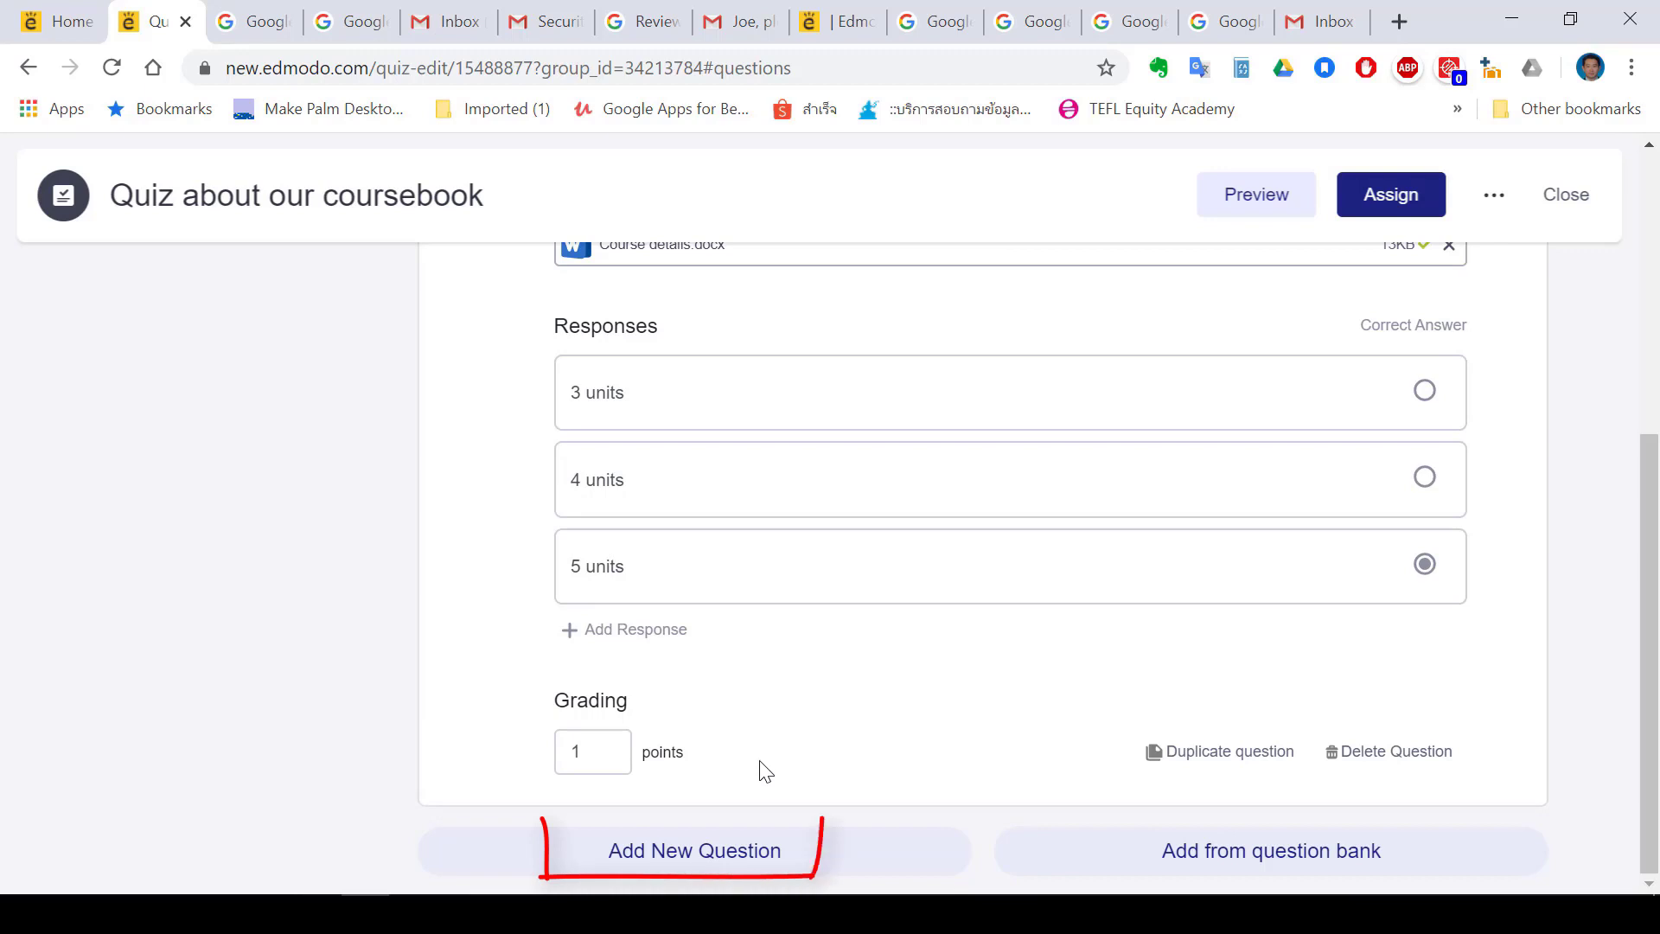
Add True/False question 2 'The book costs 10 USD' and make question 3 a Matching question
left_click(707, 852)
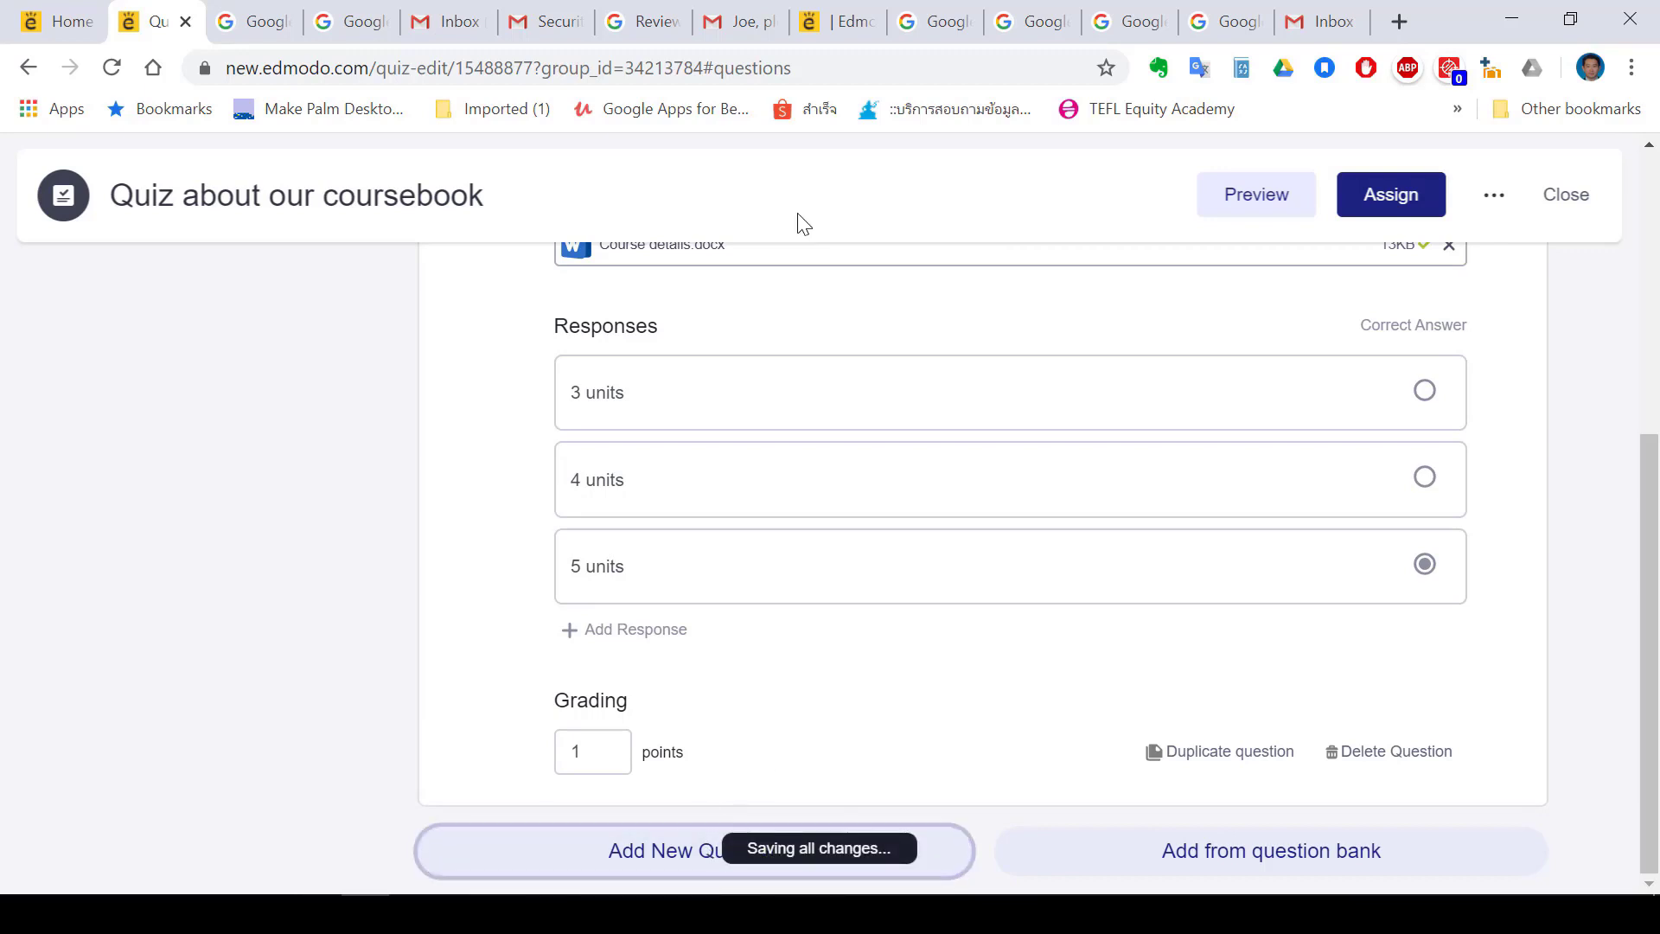
left_click(709, 403)
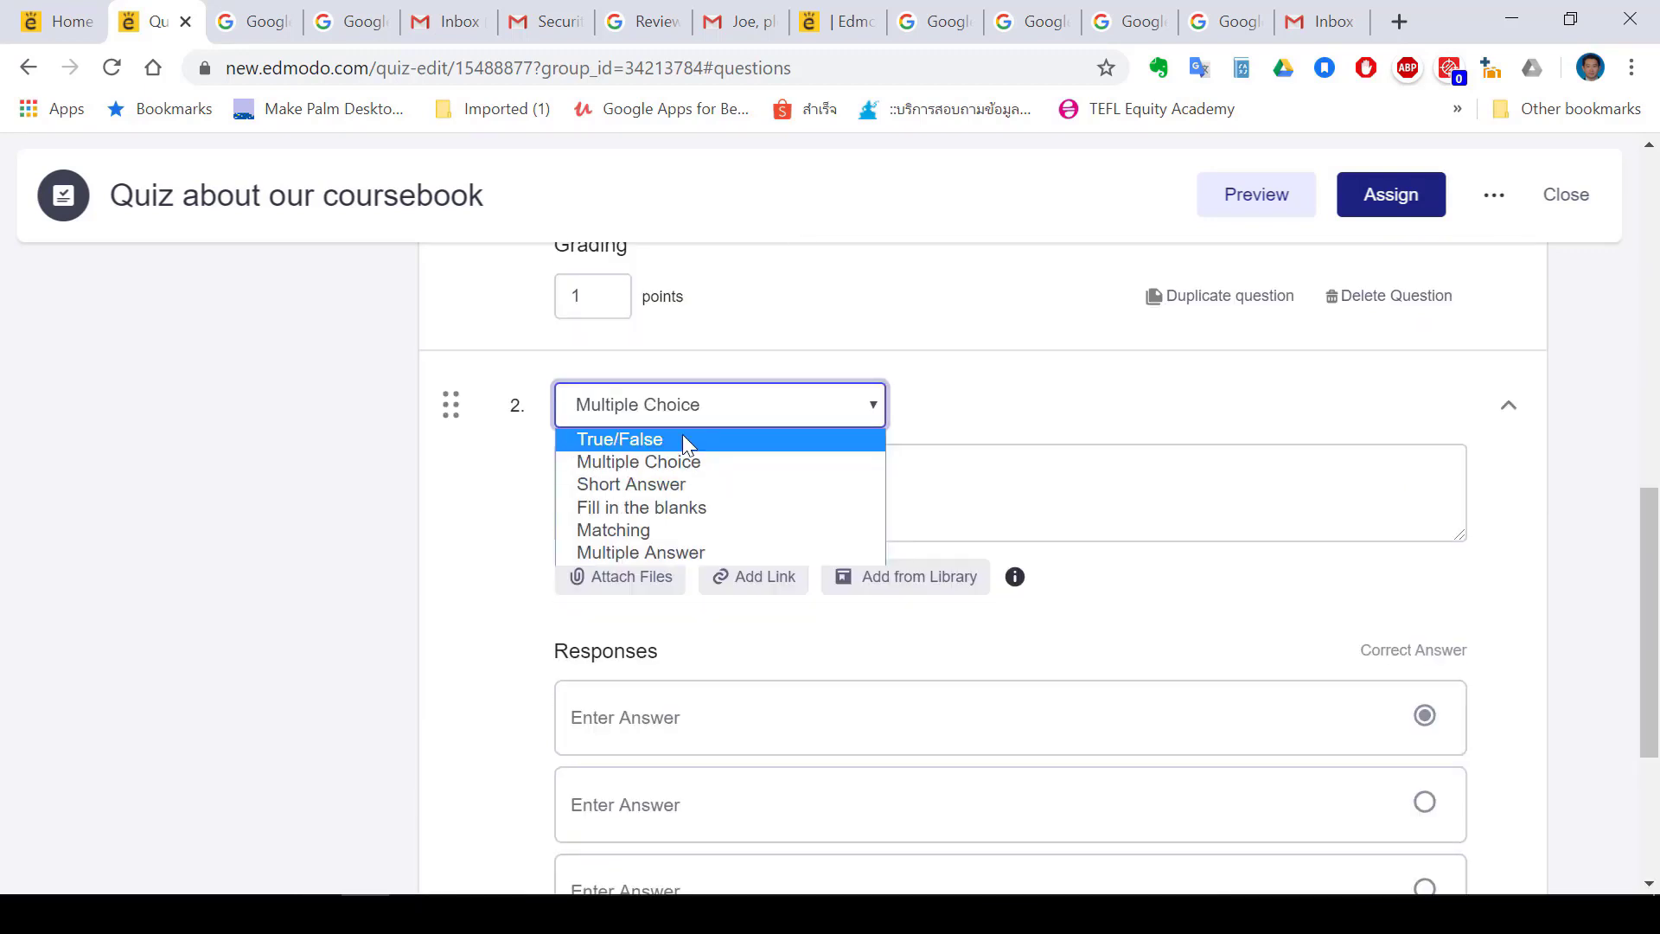
left_click(682, 439)
left_click(682, 484)
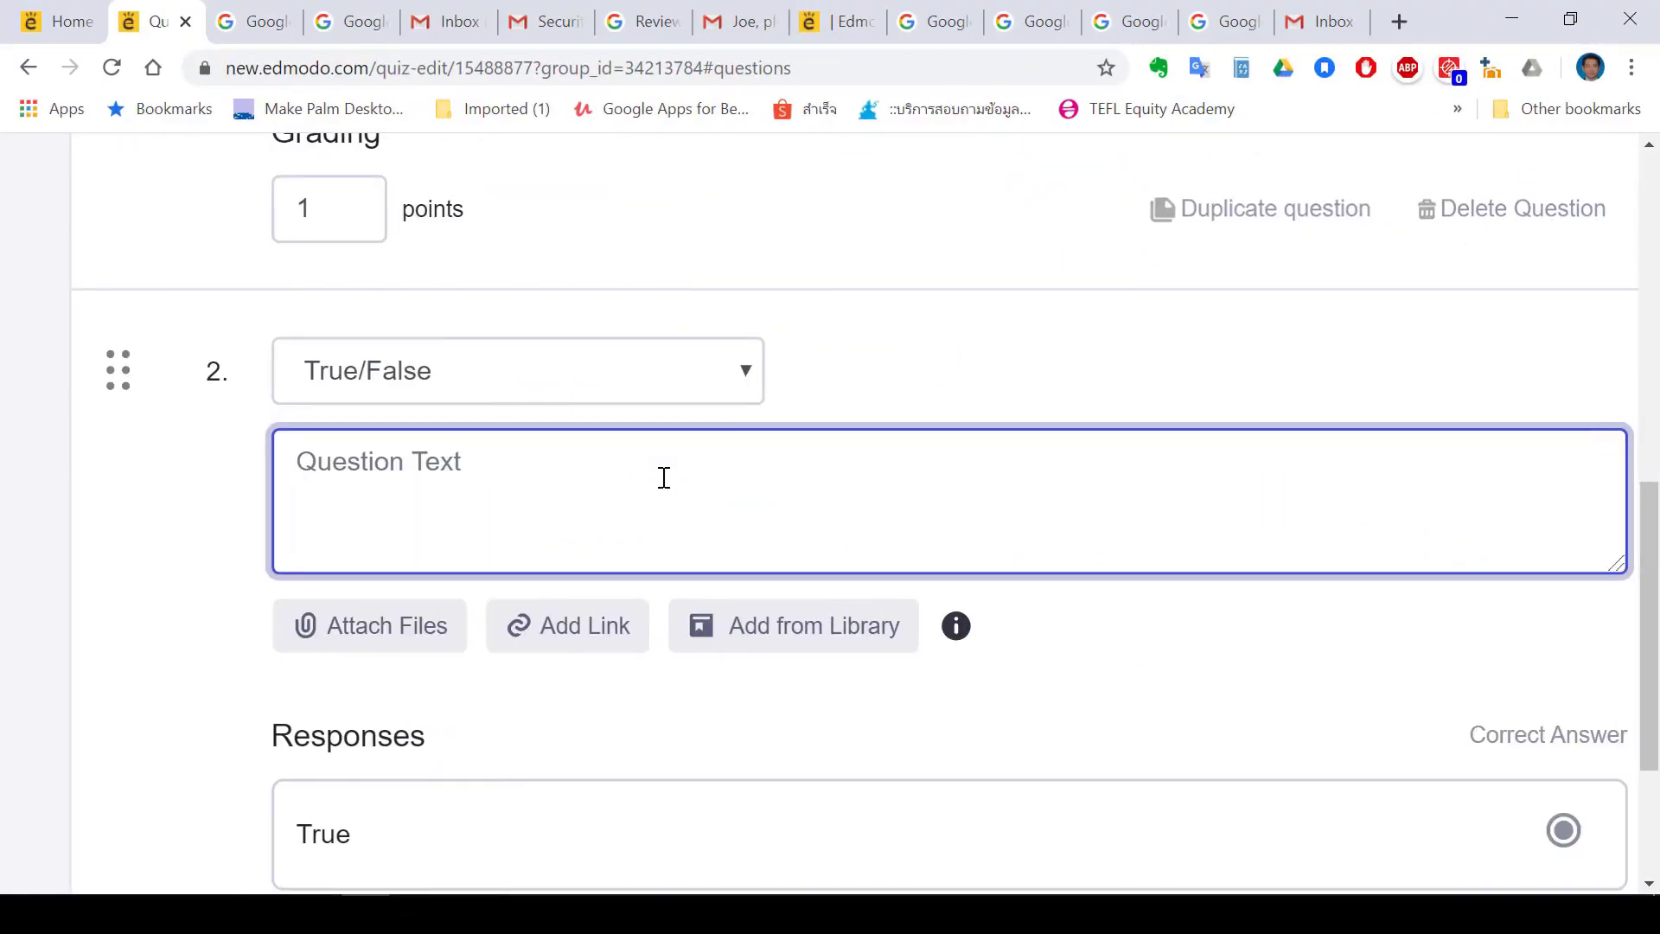
type("The book costs 10 US")
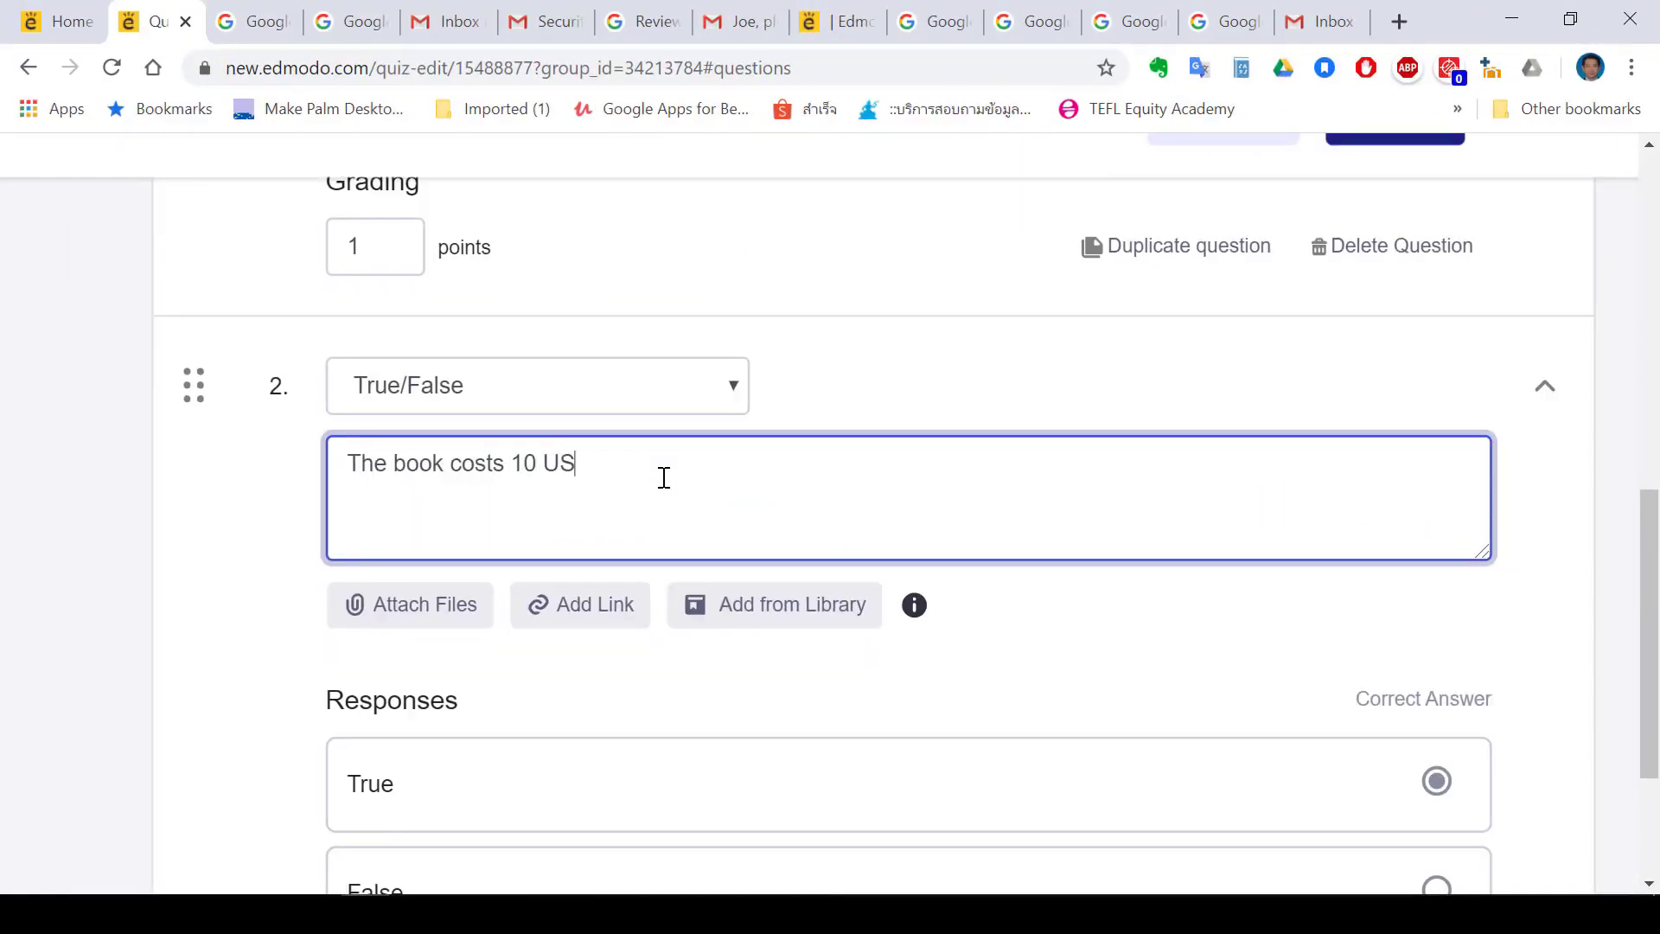
type("D")
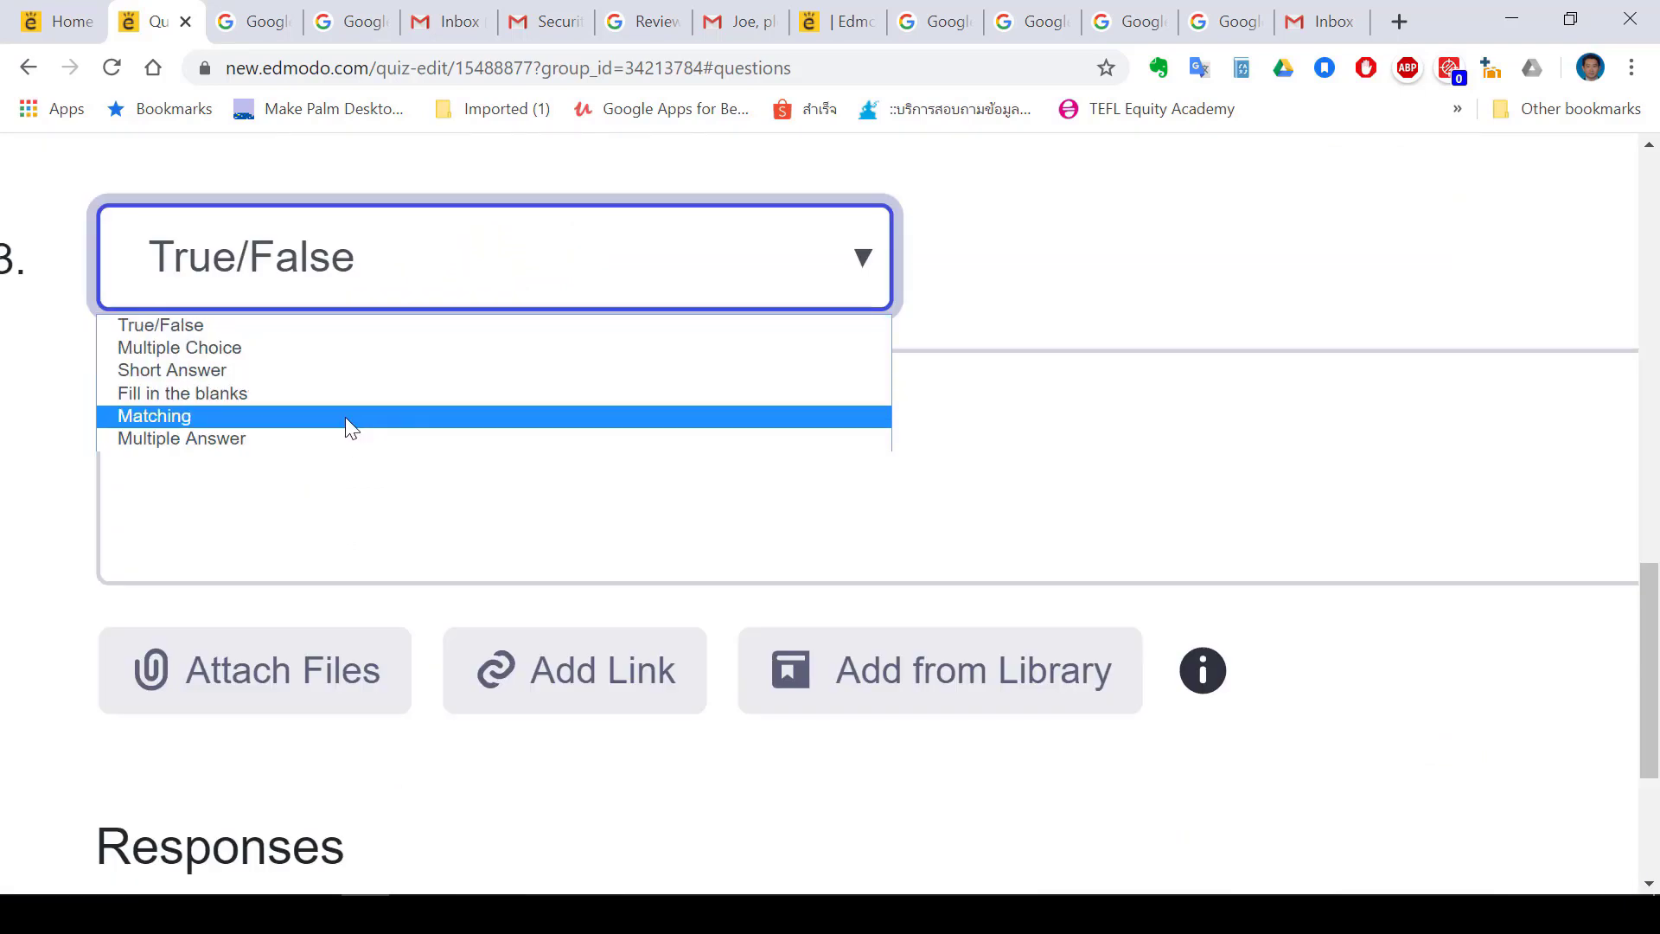
left_click(348, 422)
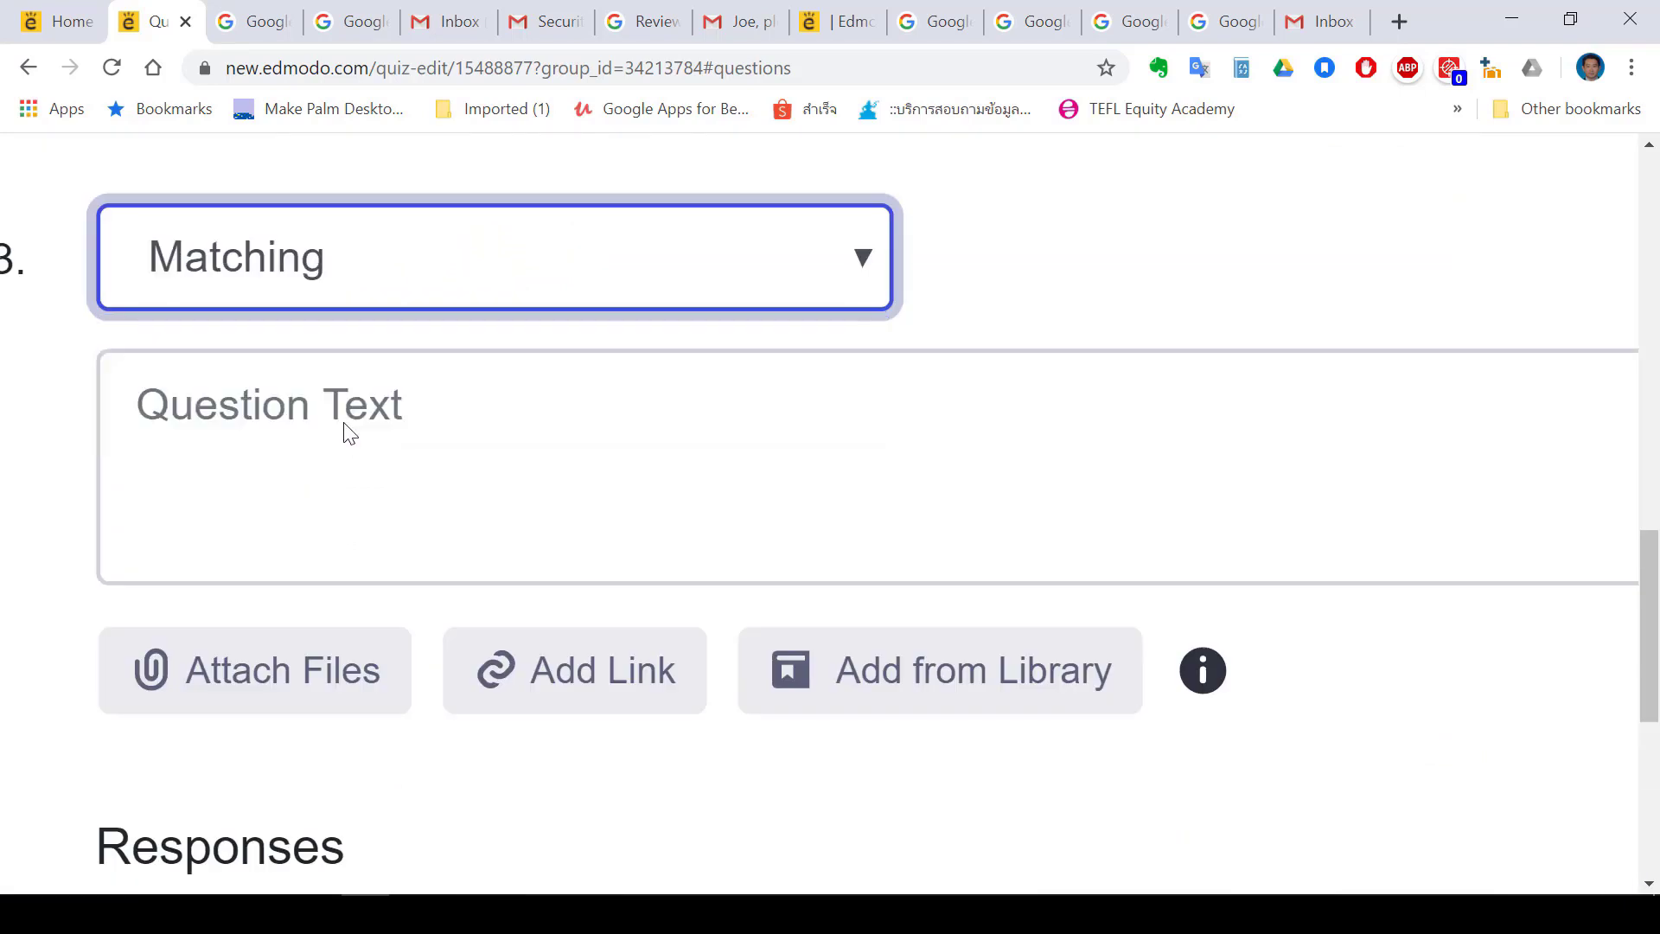
Write question 3's instructions: 'Match the parts on the left with the correct parts on…'
left_click(708, 444)
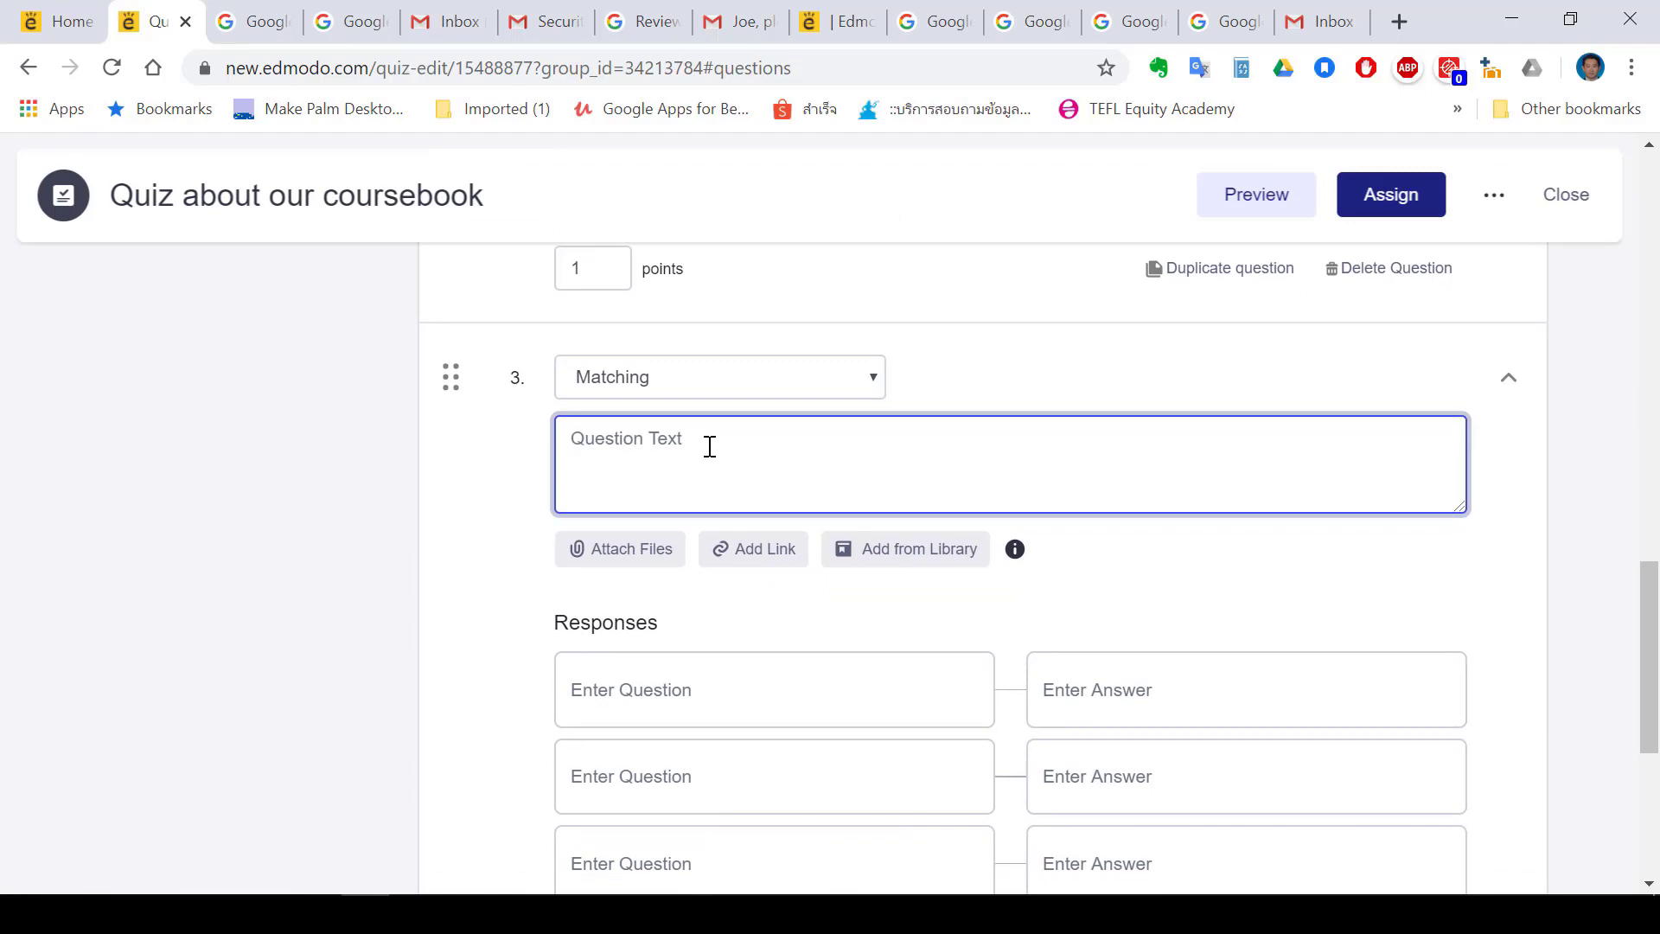
type("Match the parts on the left with the correct ")
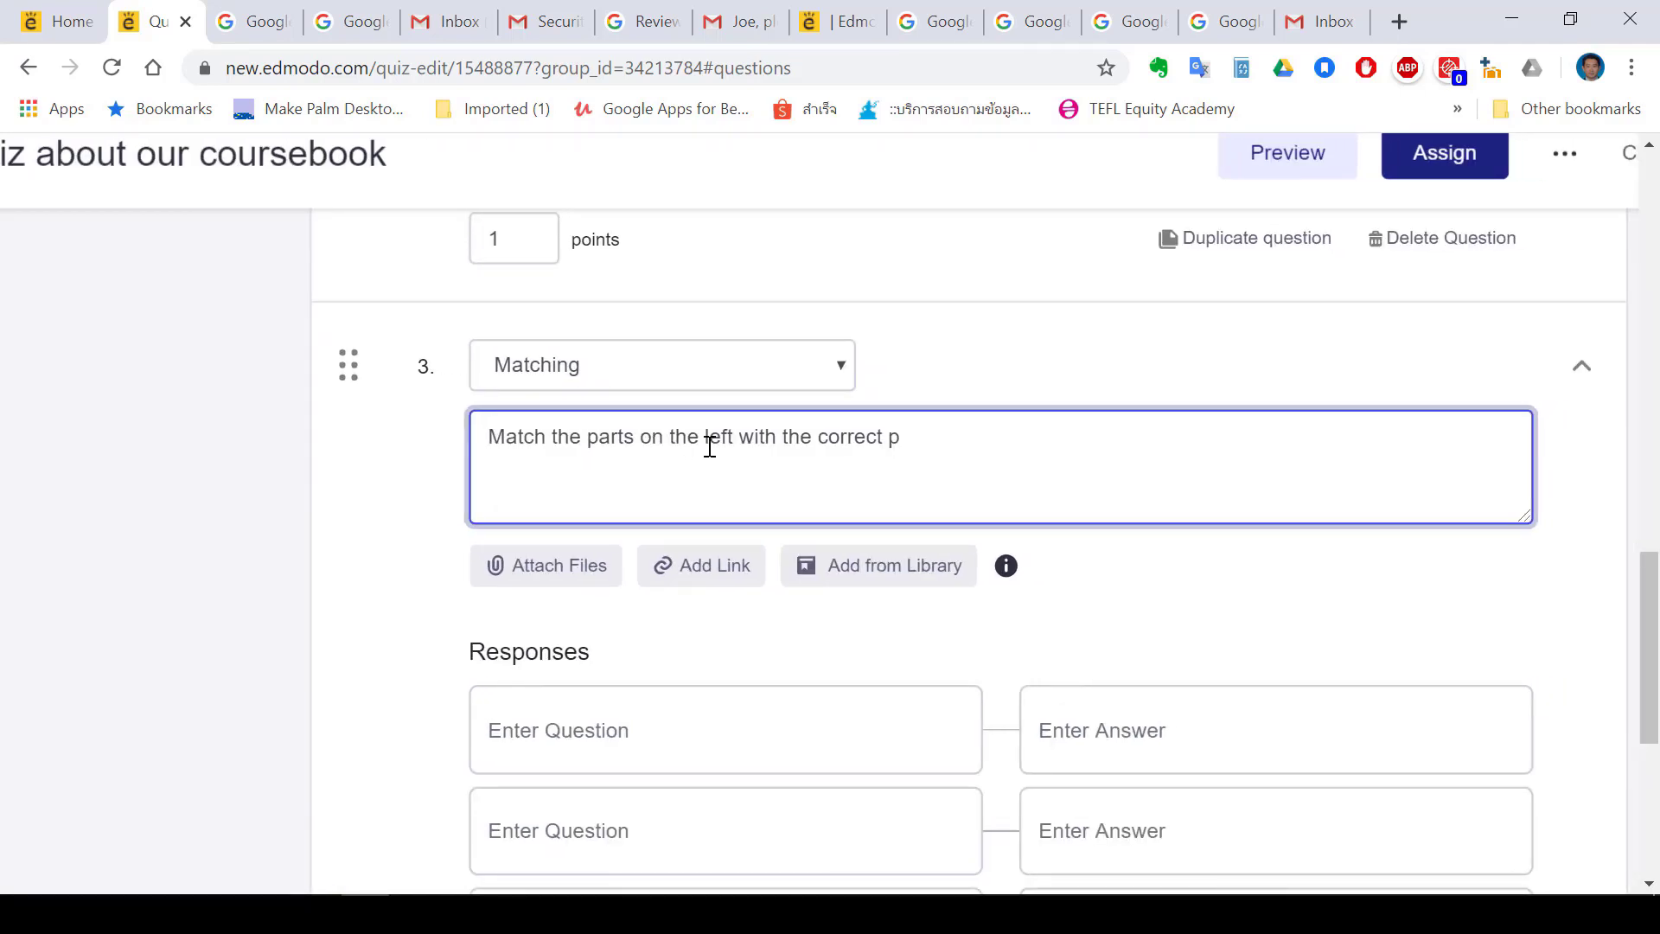
type("parts o")
type("n")
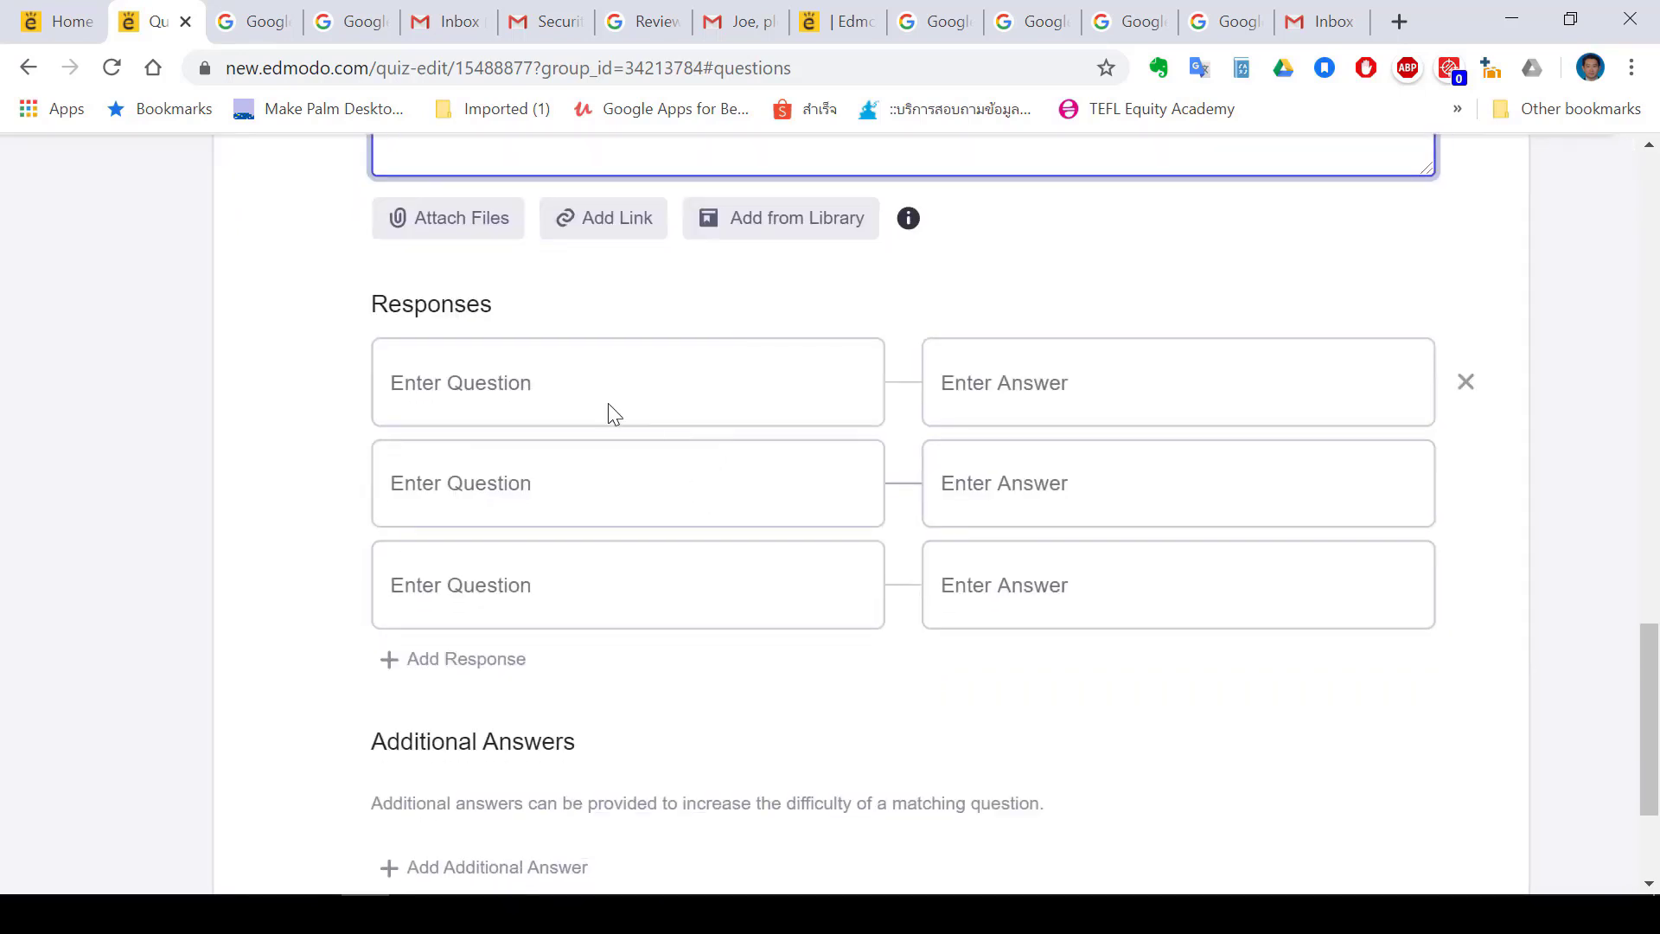
Attach Course details.docx and add the pair 'What is the name of our book?' – 'ABC English'
left_click(610, 410)
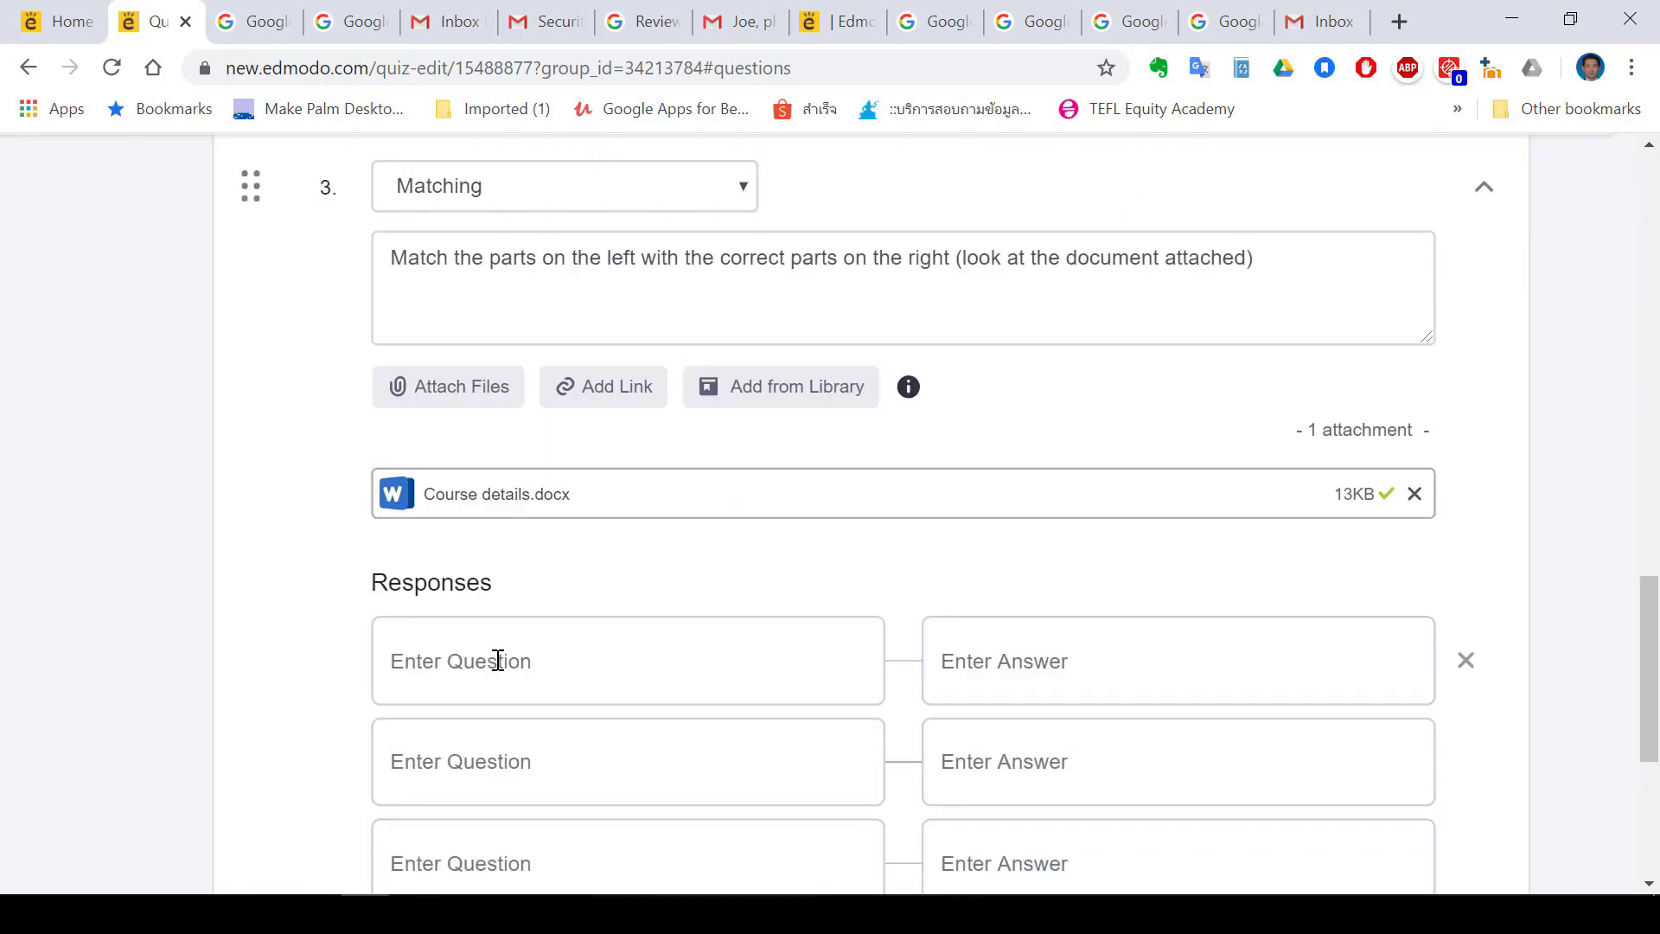
left_click(498, 660)
type("What is the name of our book")
scroll(1052, 656, "down", 2)
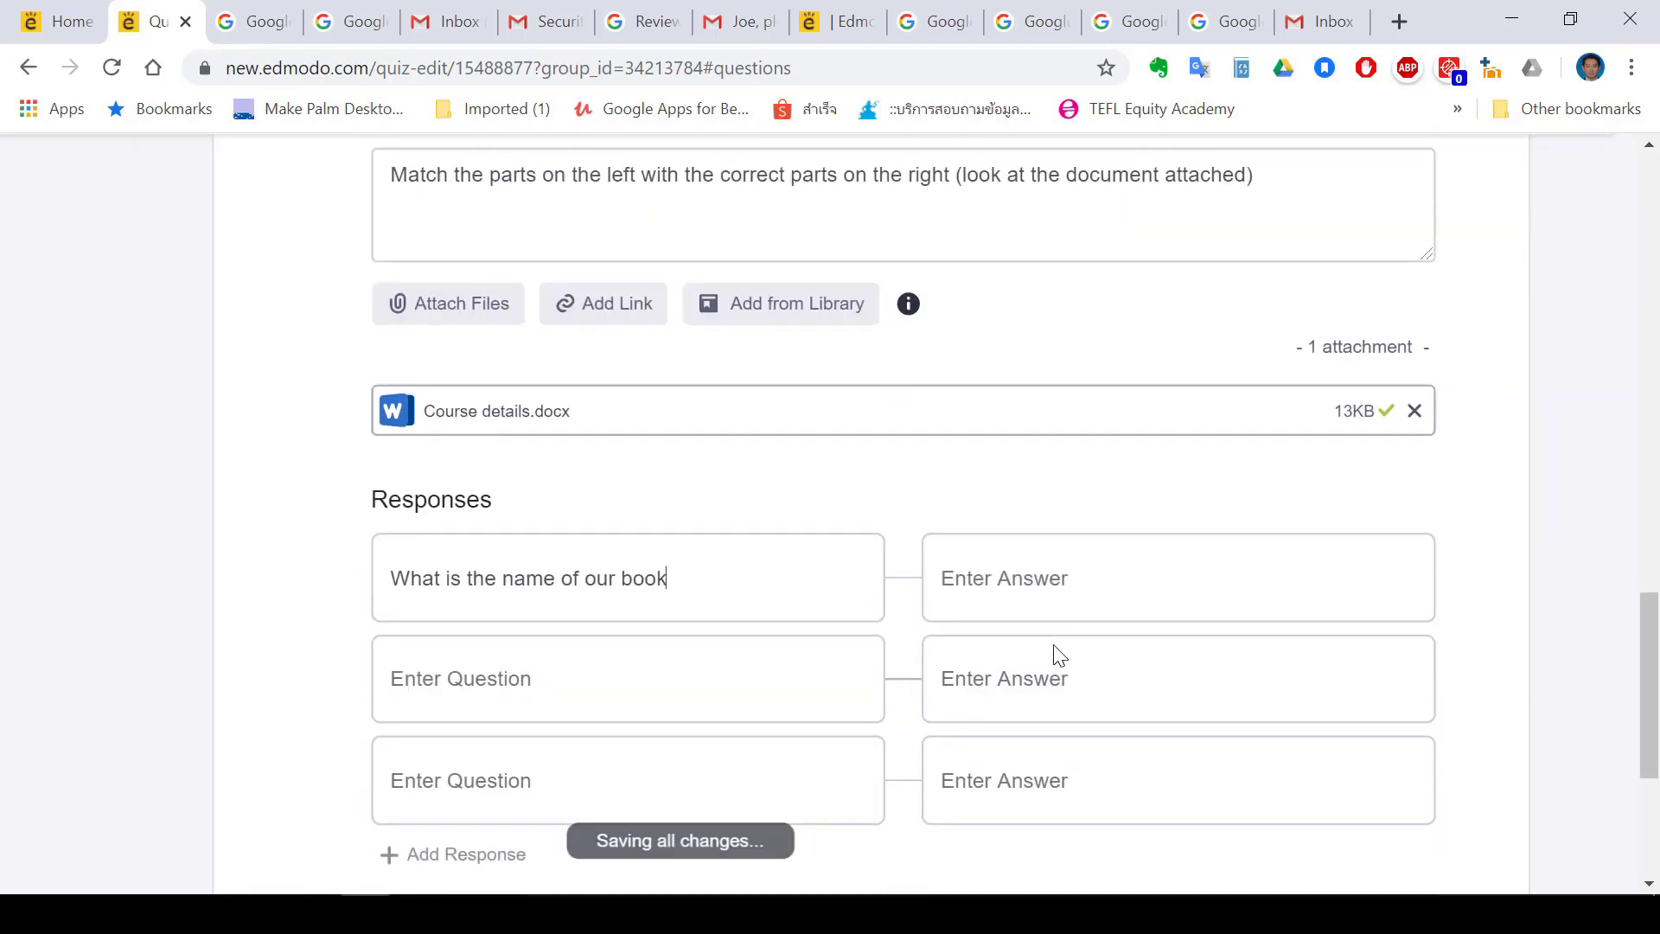
left_click(1004, 485)
type("ABC English")
scroll(1005, 485, "down", 2)
left_click(455, 638)
left_click(708, 339)
type("?")
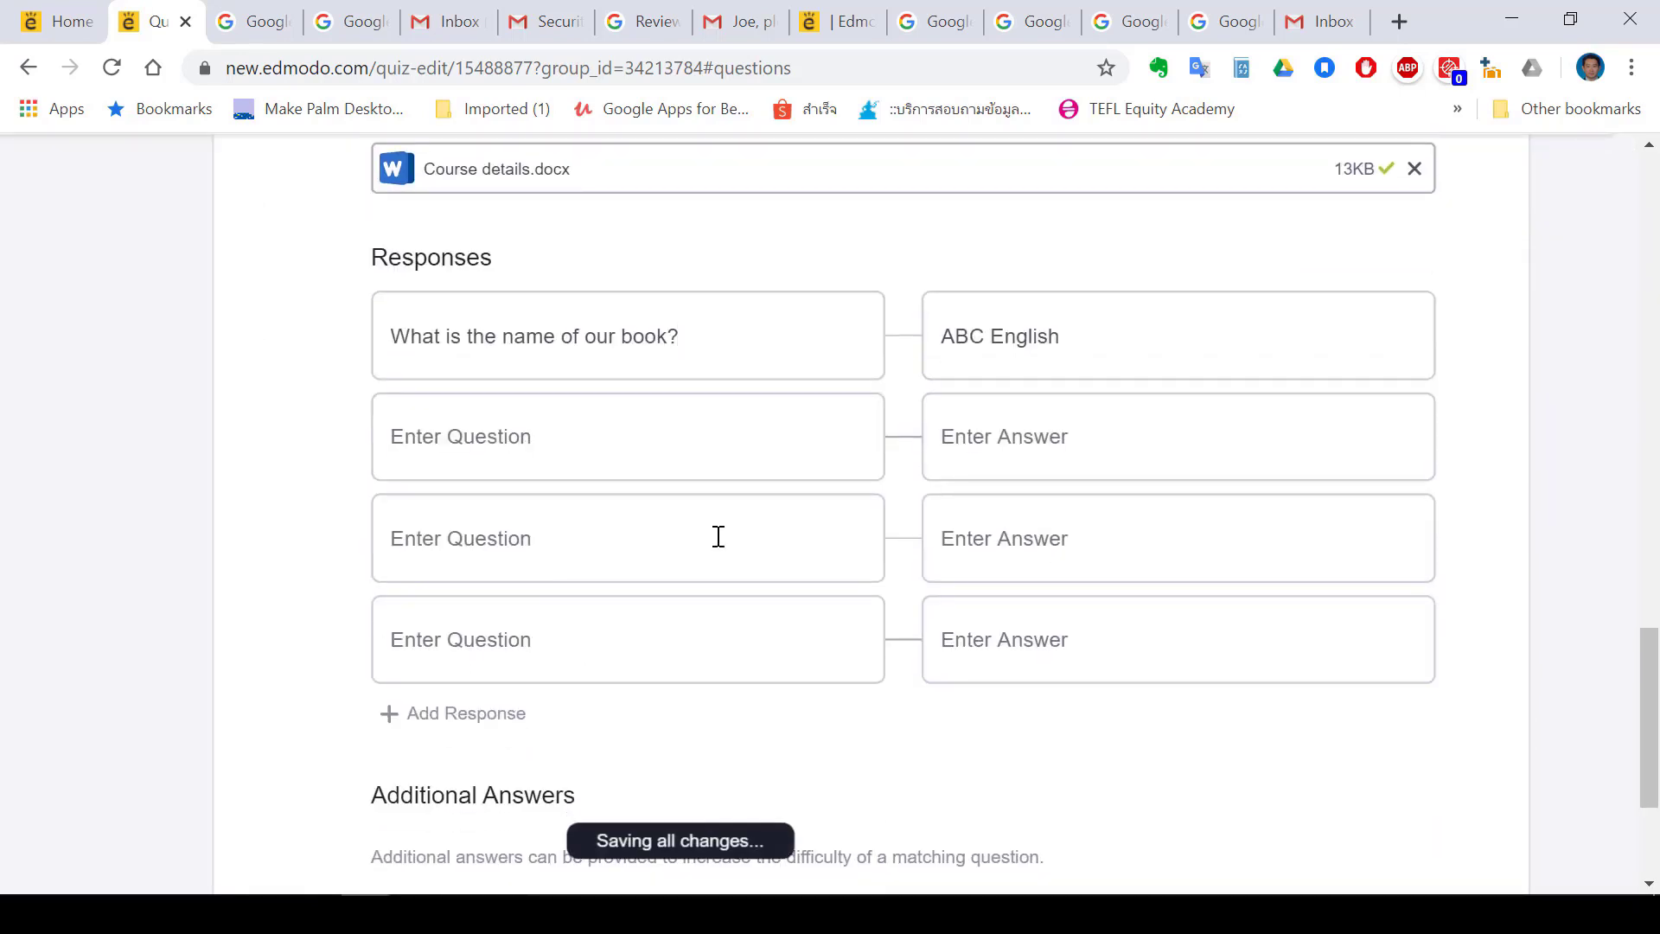
scroll(718, 537, "up", 1)
Add pairs 'You can buy the book on' – 'April 25th' and 'You can buy the book' – 'between 13:00 and 16:00'
left_click(594, 479)
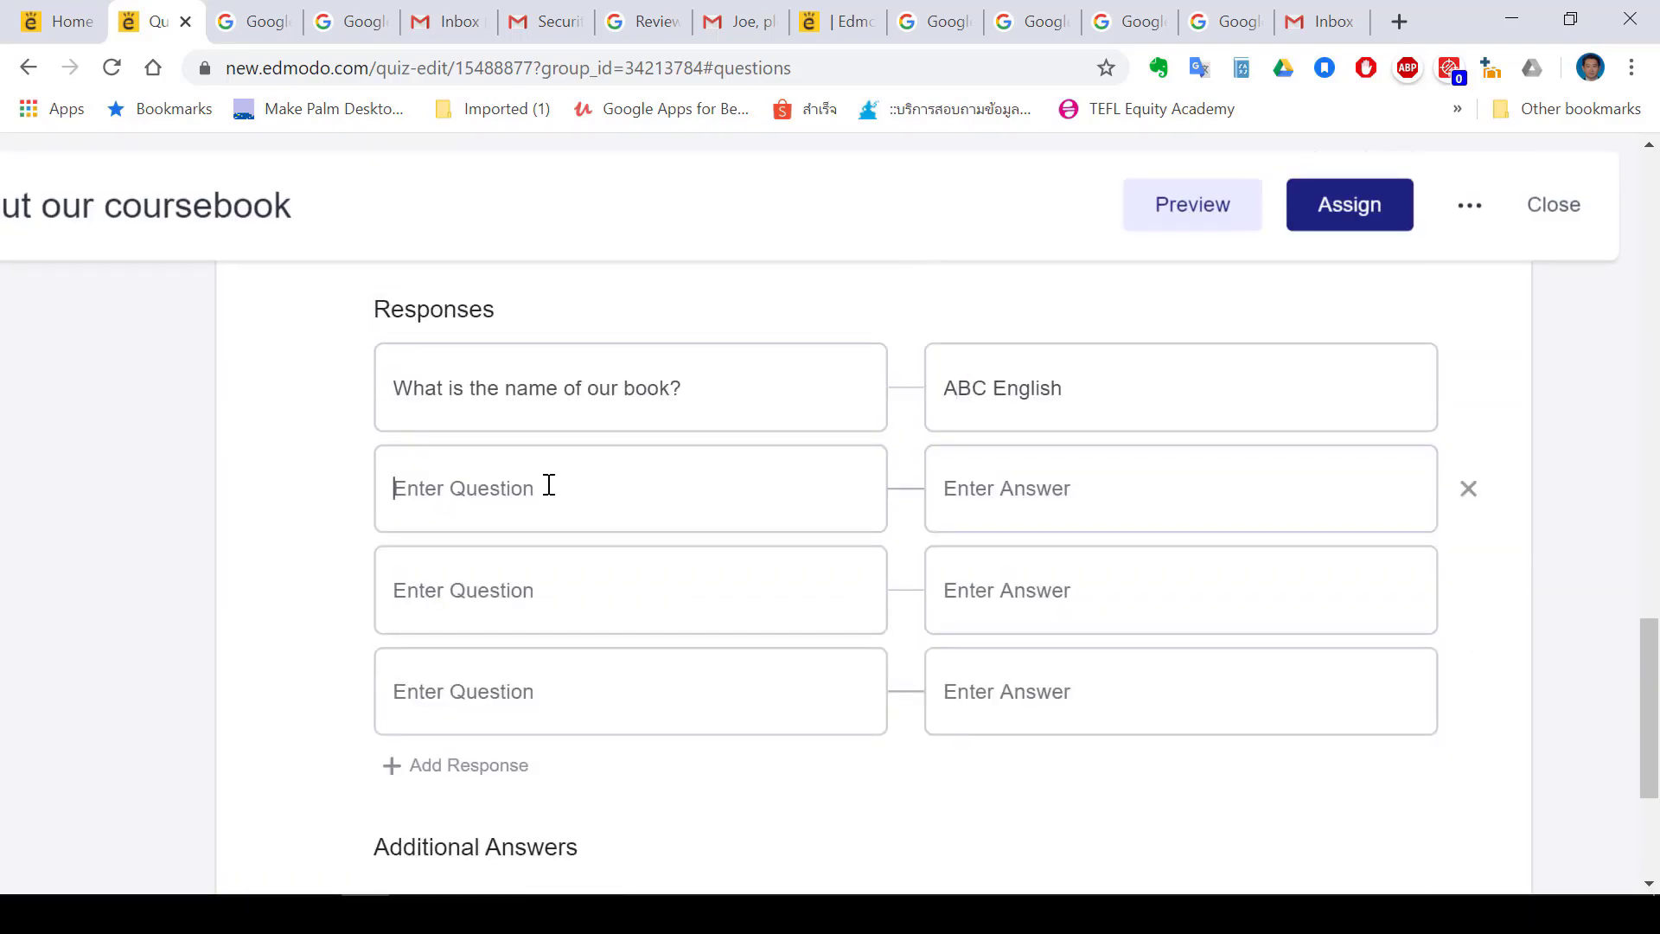
type("You can buy the book on")
left_click(952, 490)
type("April 25th")
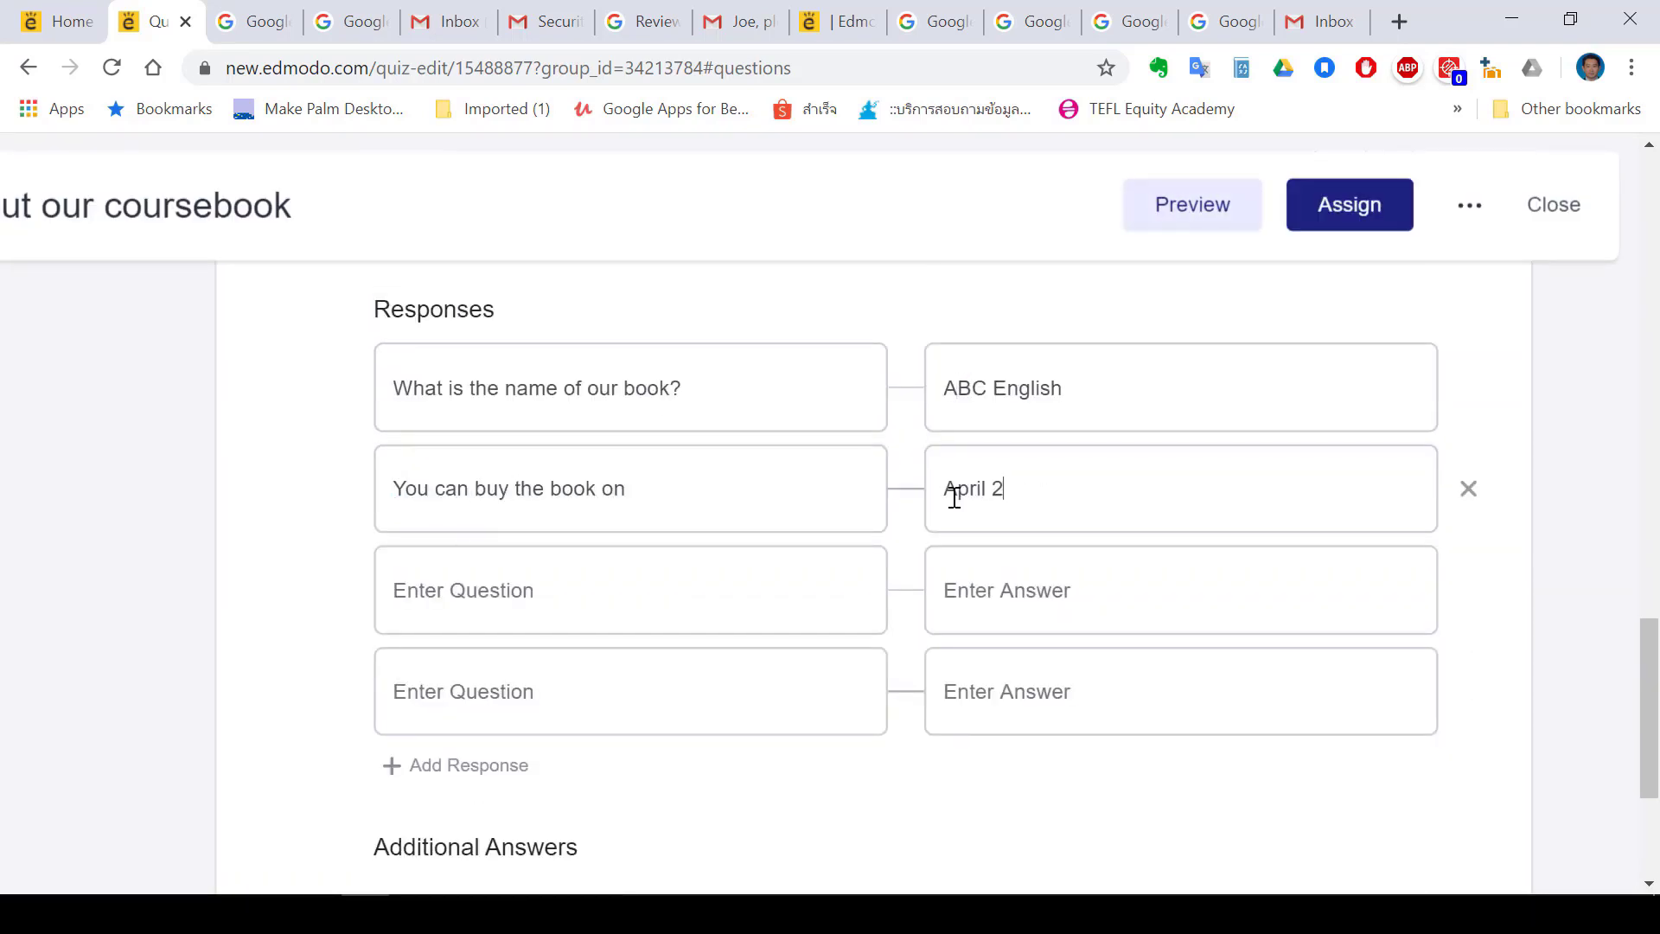
left_click(756, 596)
type("You can buy the book")
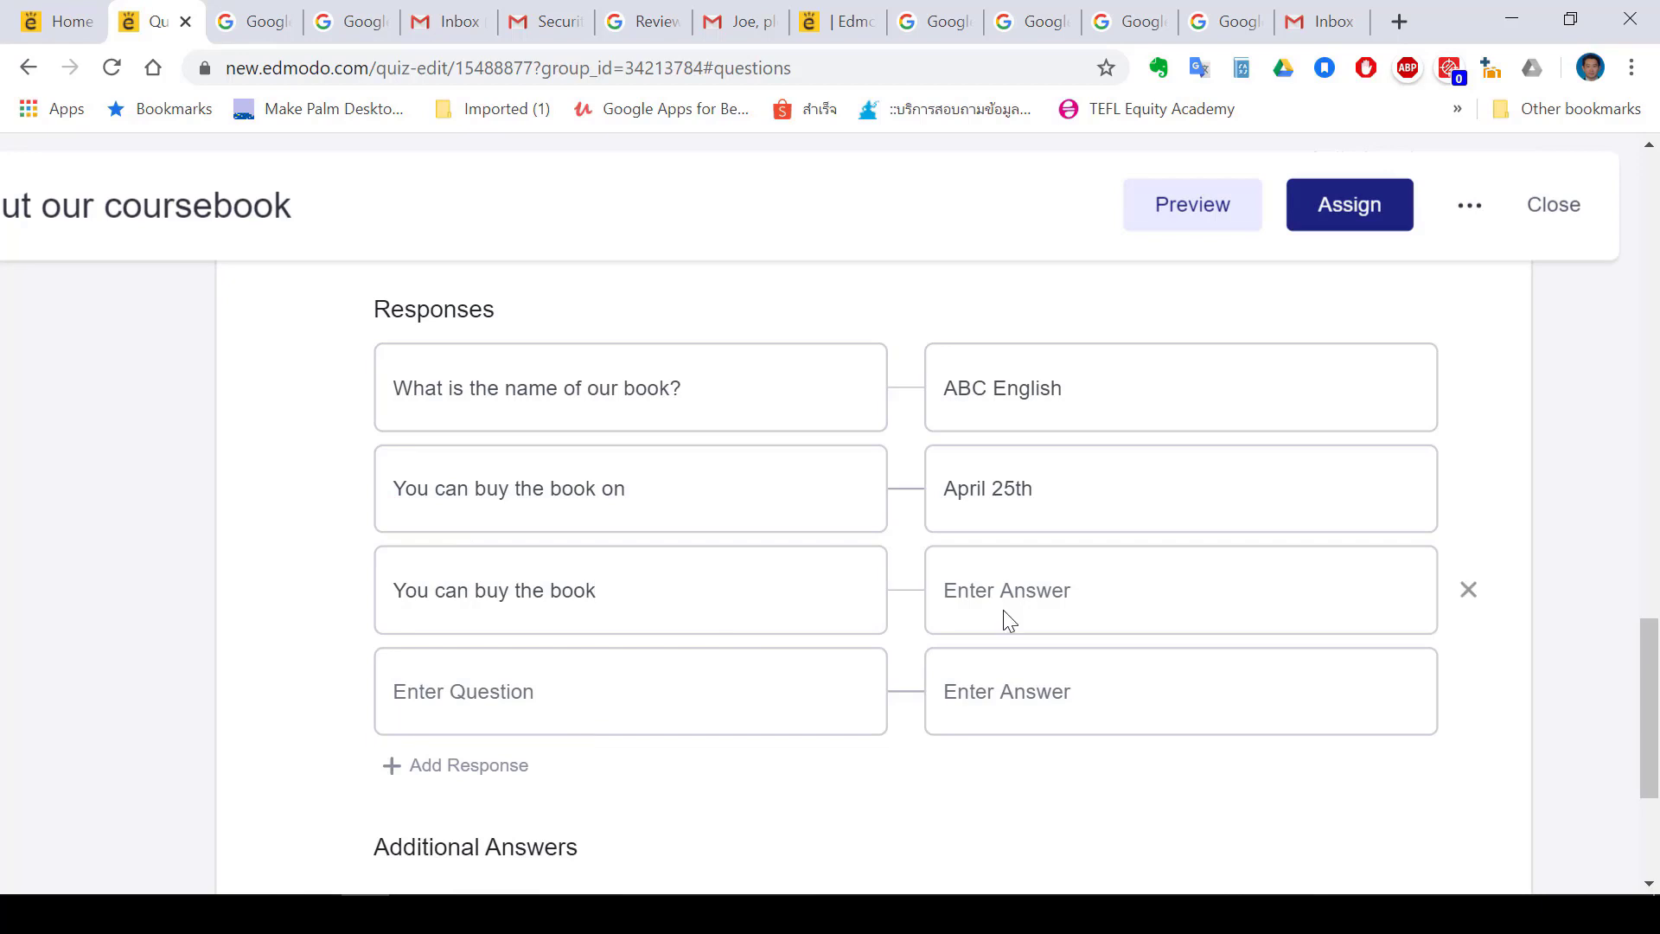
type("between 13:00 and 16:00")
Add the fourth pair 'You should bring the book' – 'to every class'
left_click(611, 692)
type("You should bring the book")
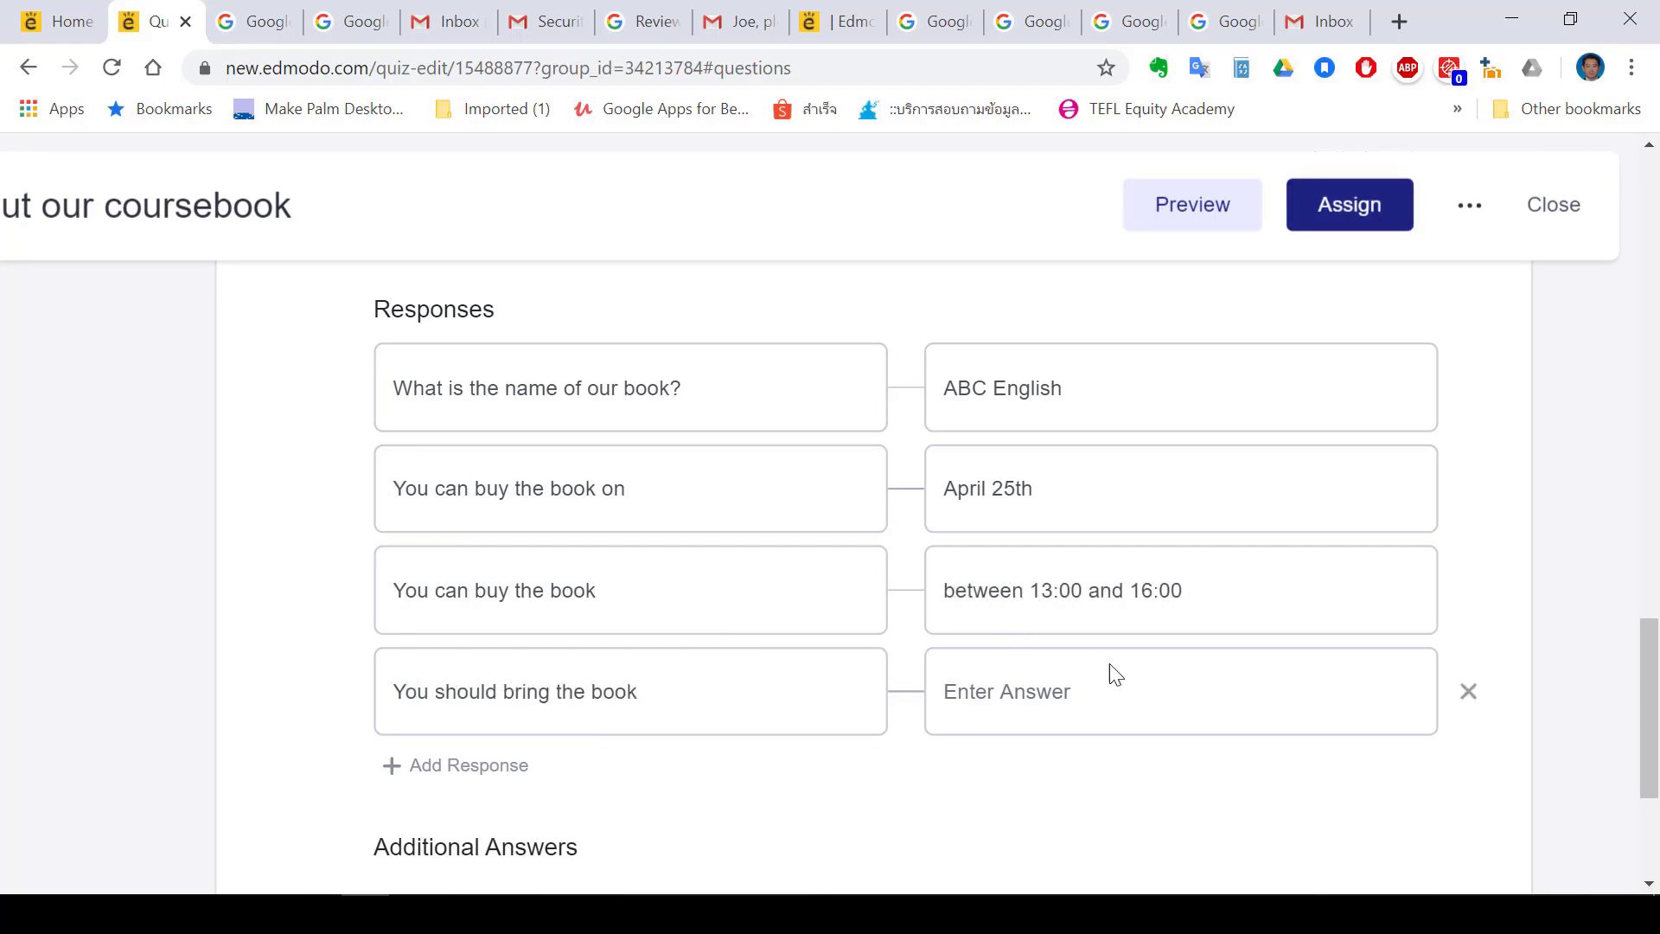
left_click(1091, 689)
type("to every class")
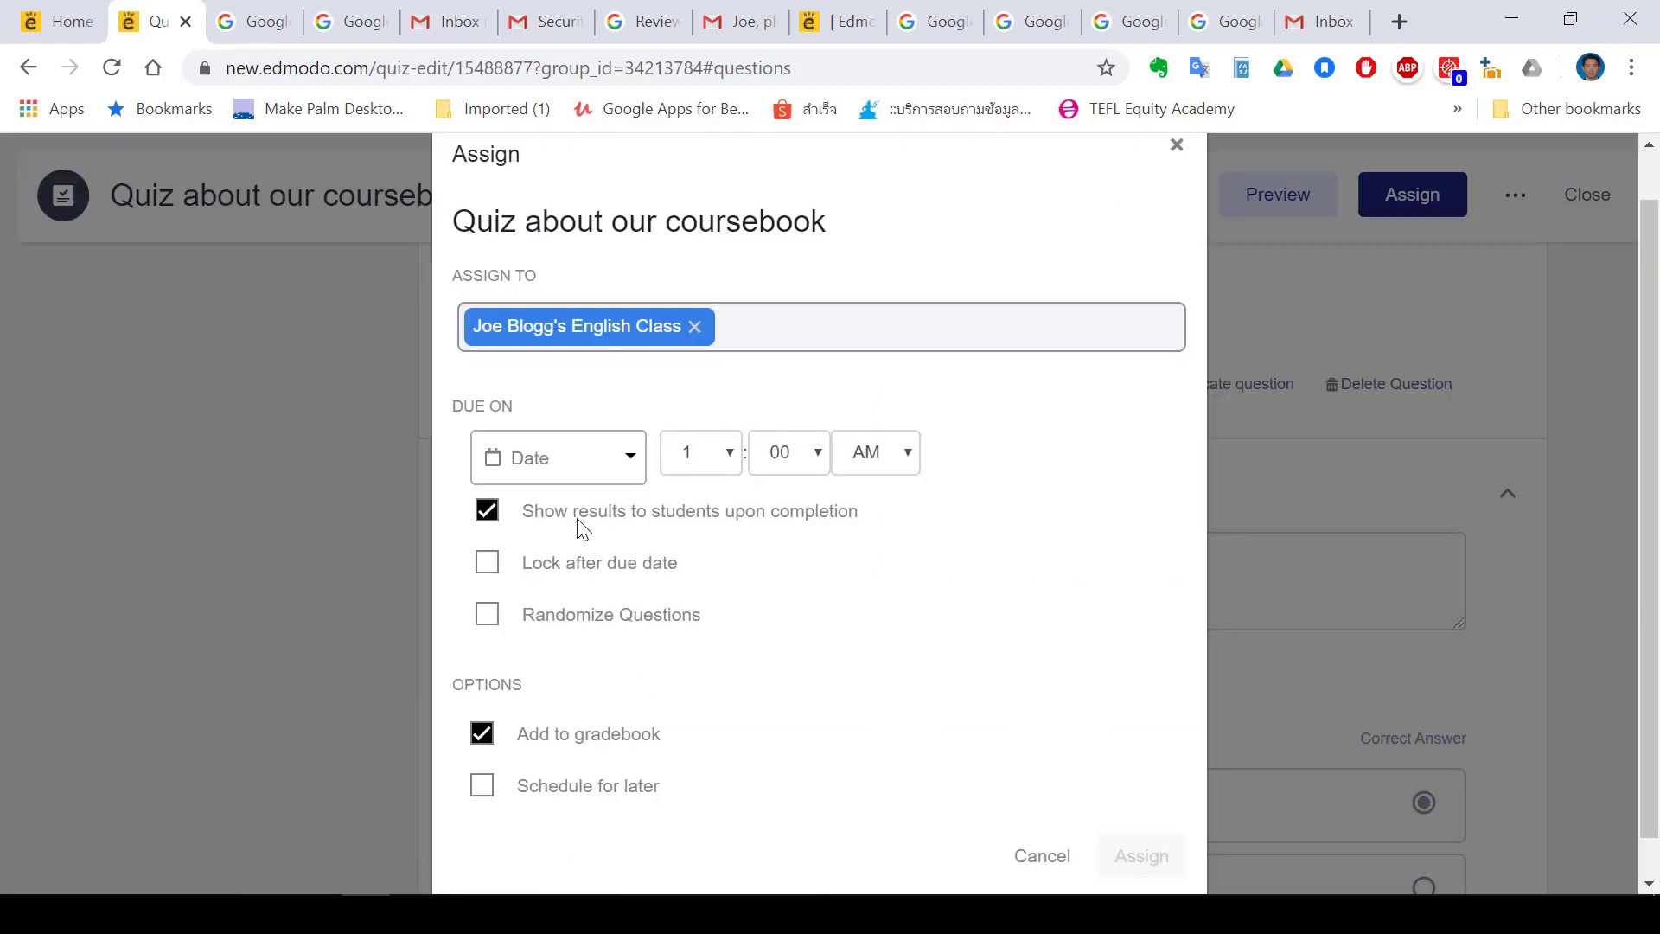
key("ctrl+plus")
key("ctrl+plus")
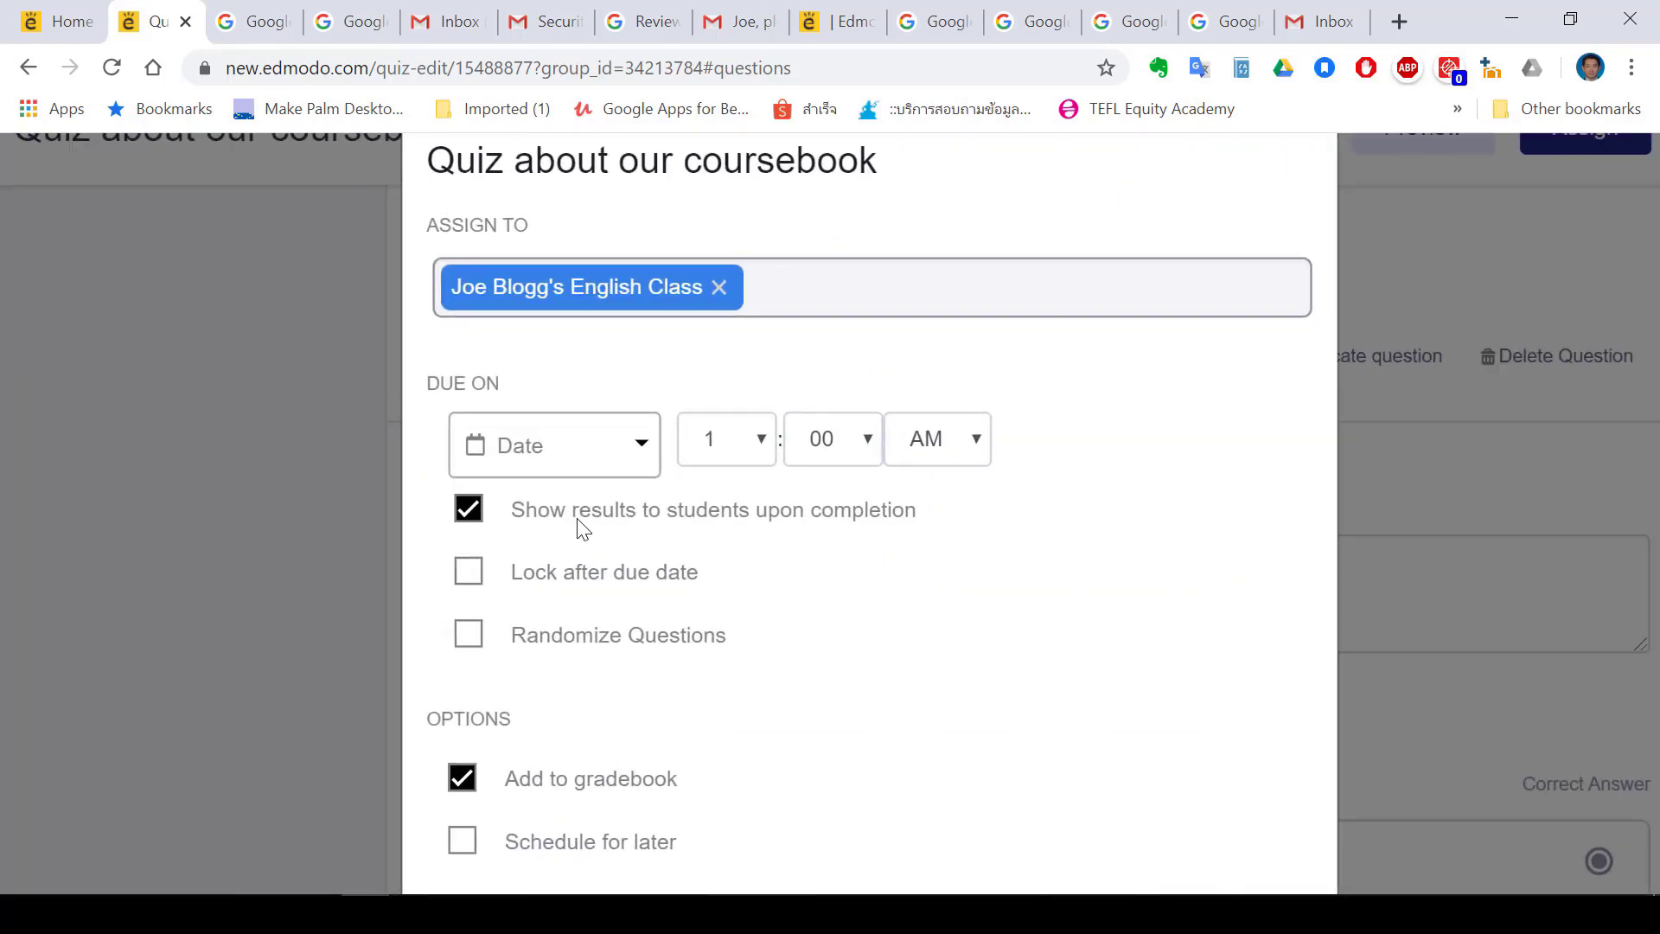
Turn on Randomize Questions in the quiz's assign settings
scroll(578, 525, "down", 1)
left_click(605, 584)
scroll(630, 693, "down", 1)
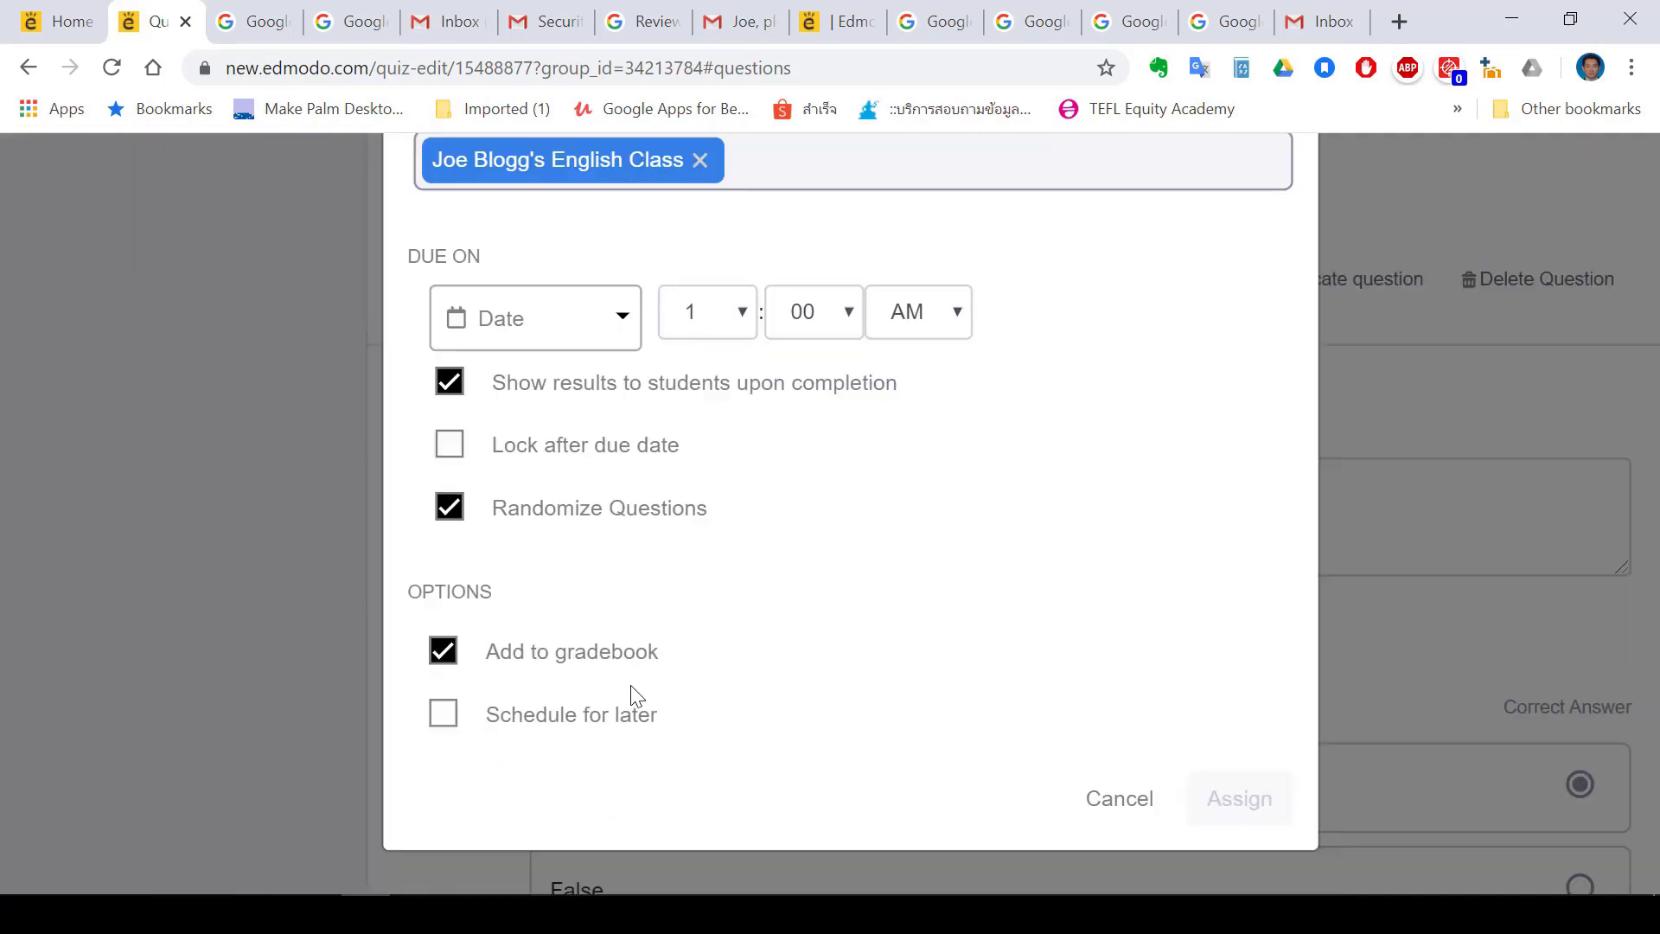
key("ctrl+minus")
key("ctrl+minus")
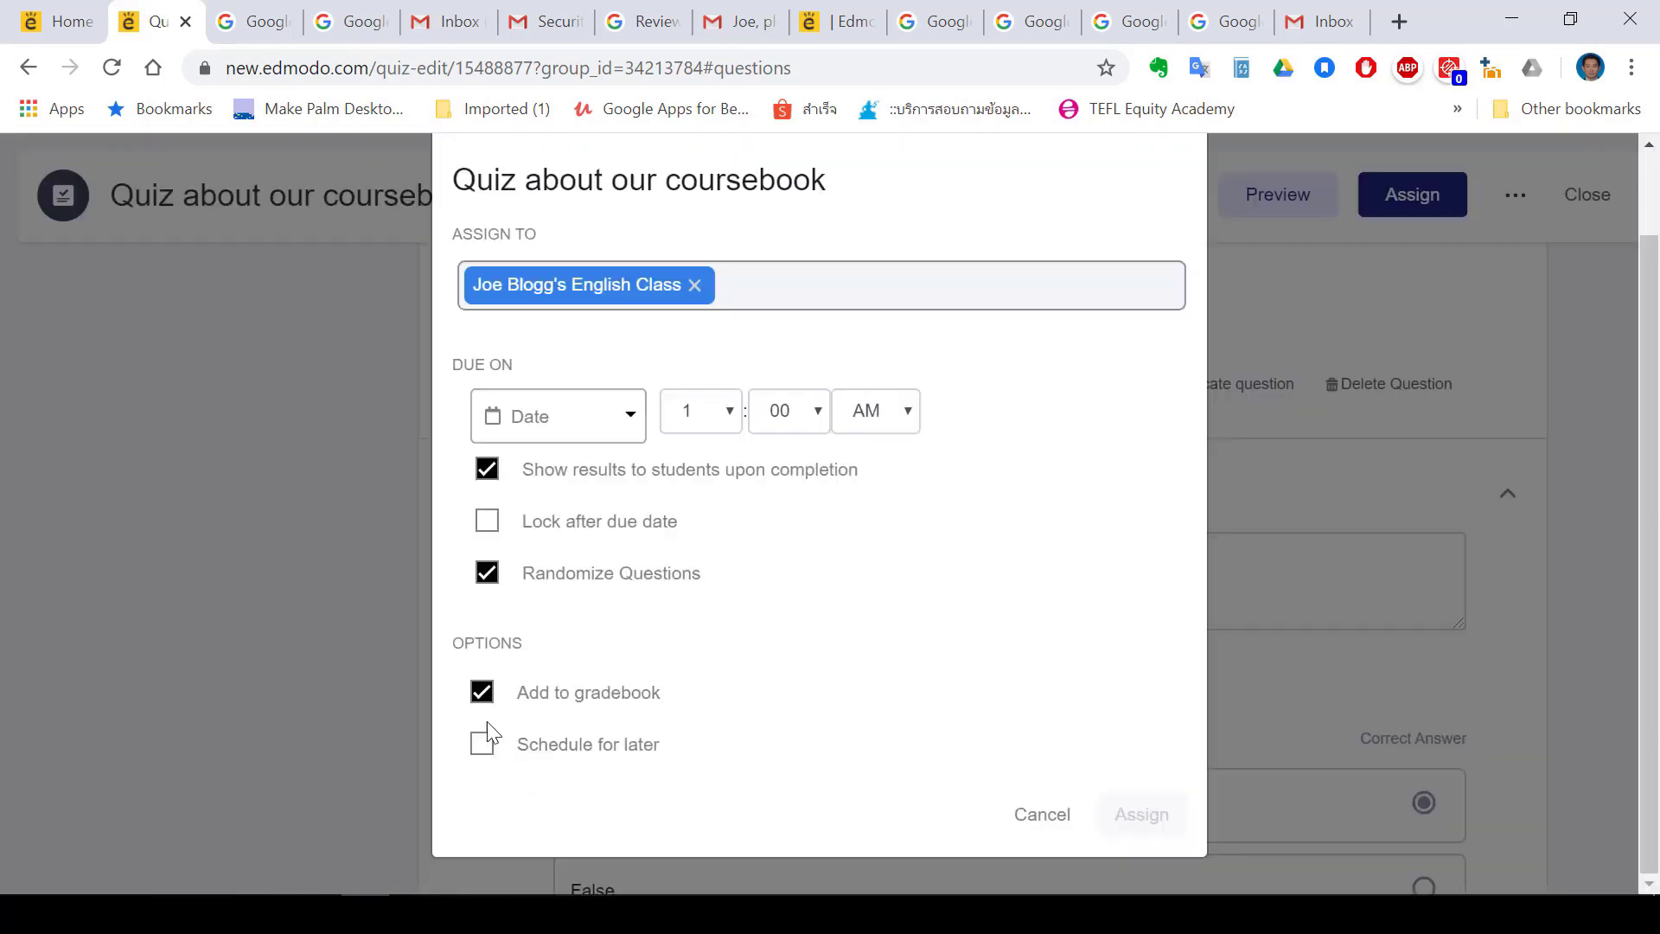
Set the due date to 05/01/2020 at 9 PM, assign the quiz, and check the student's notifications
left_click(725, 430)
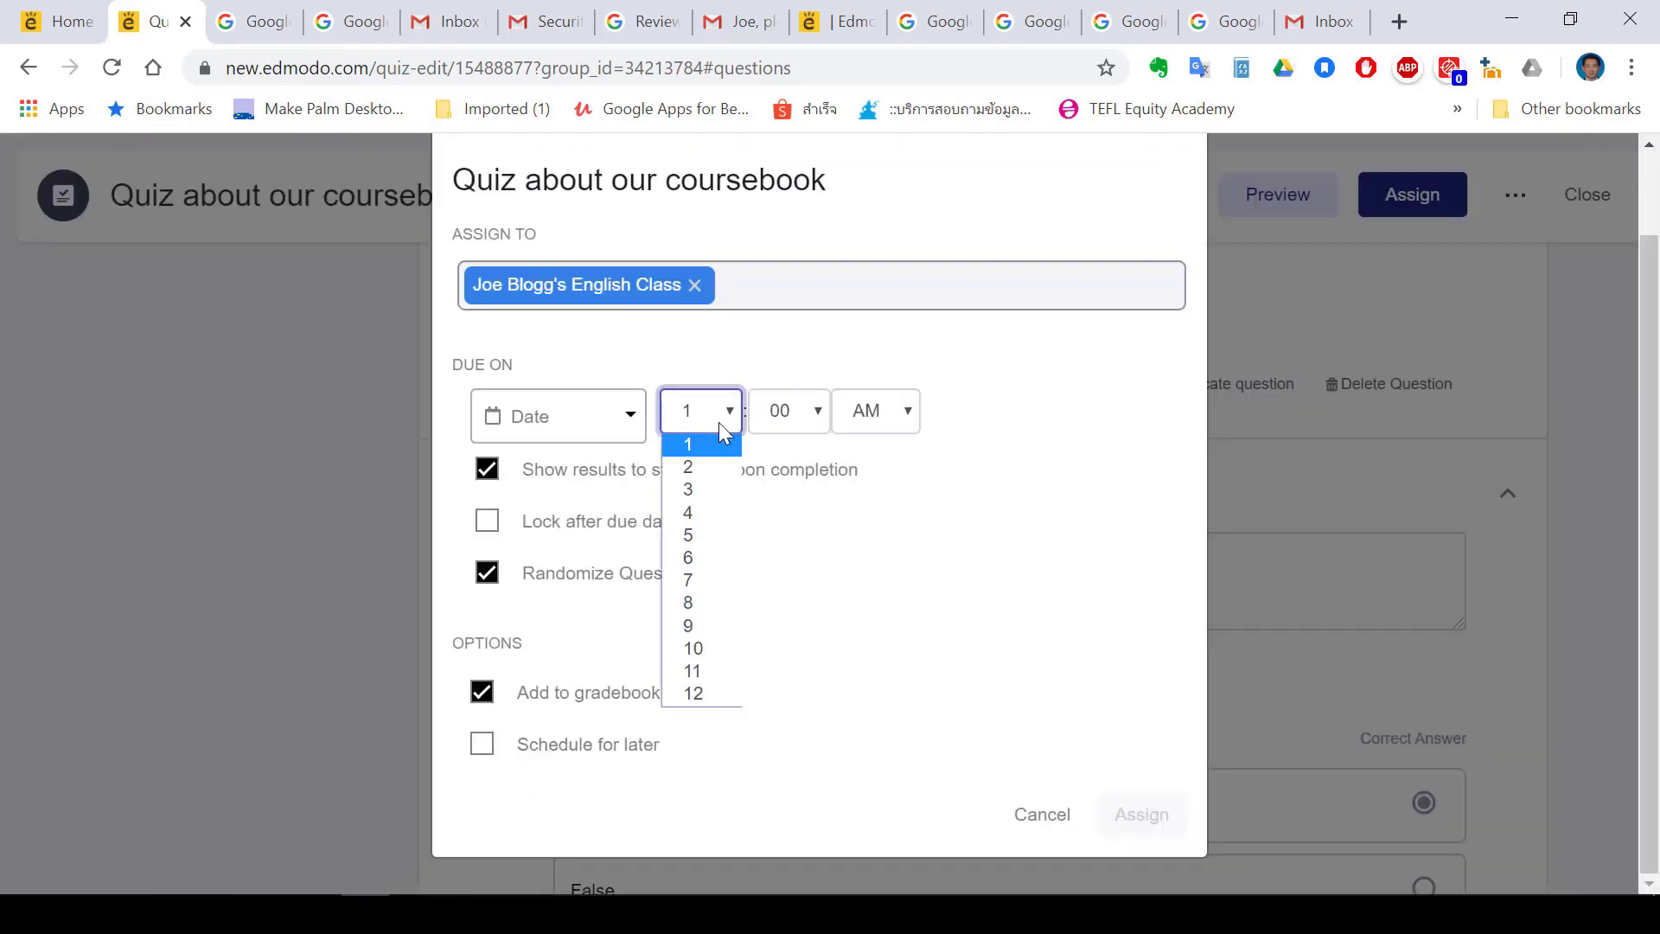
left_click(718, 422)
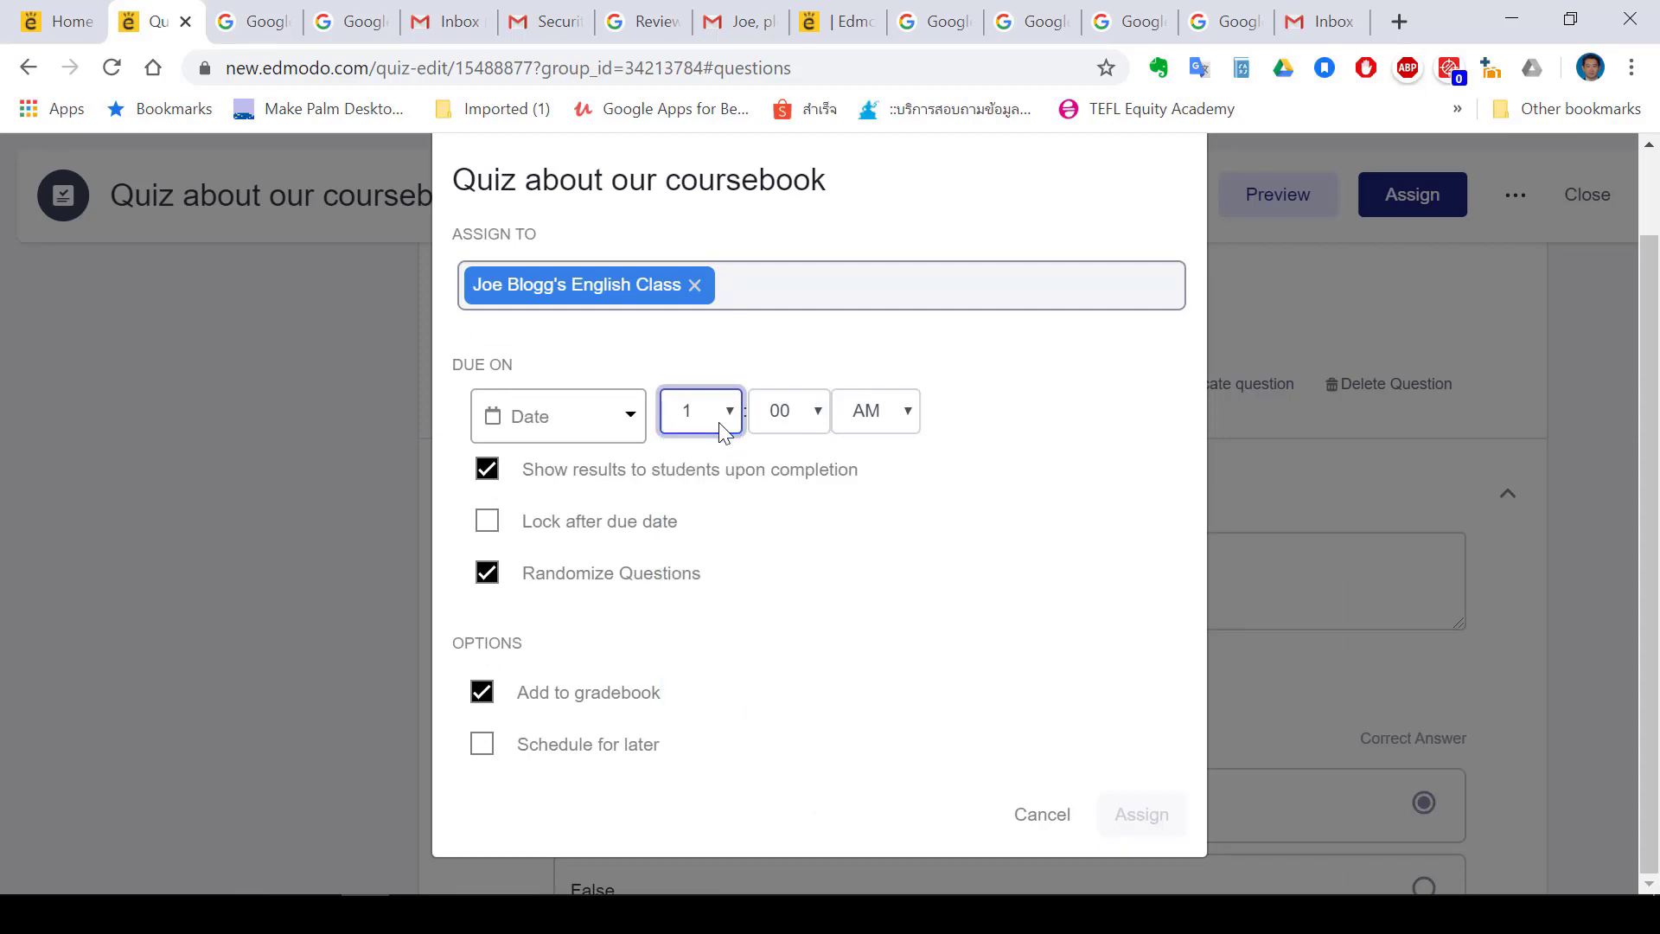
left_click(621, 421)
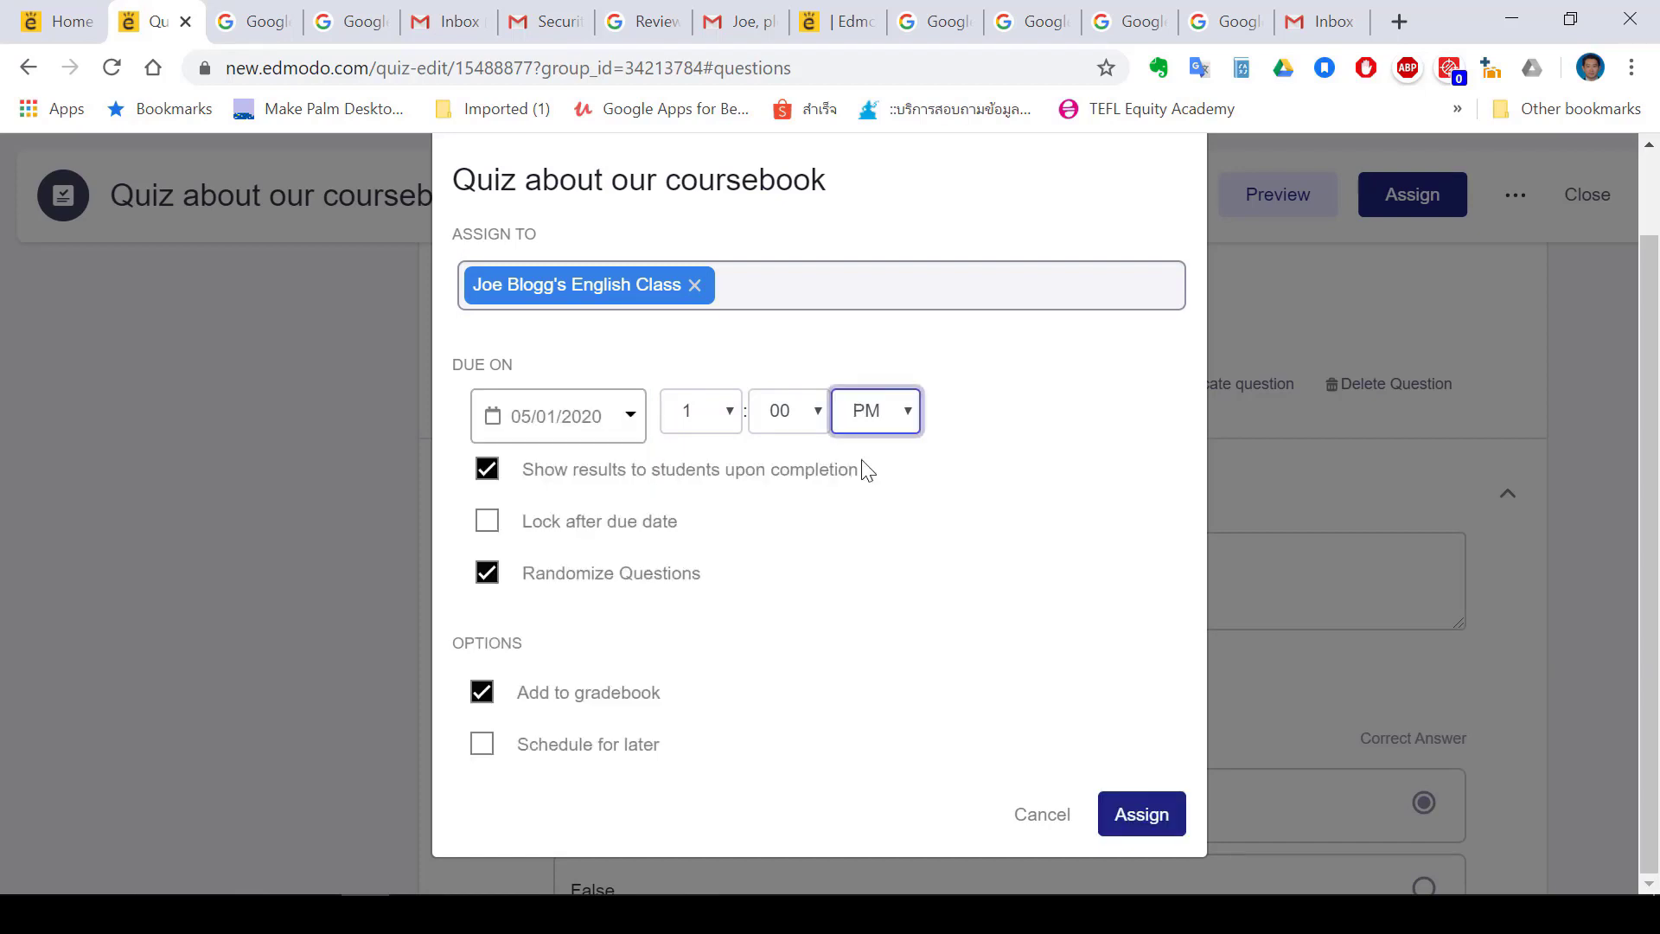
left_click(732, 415)
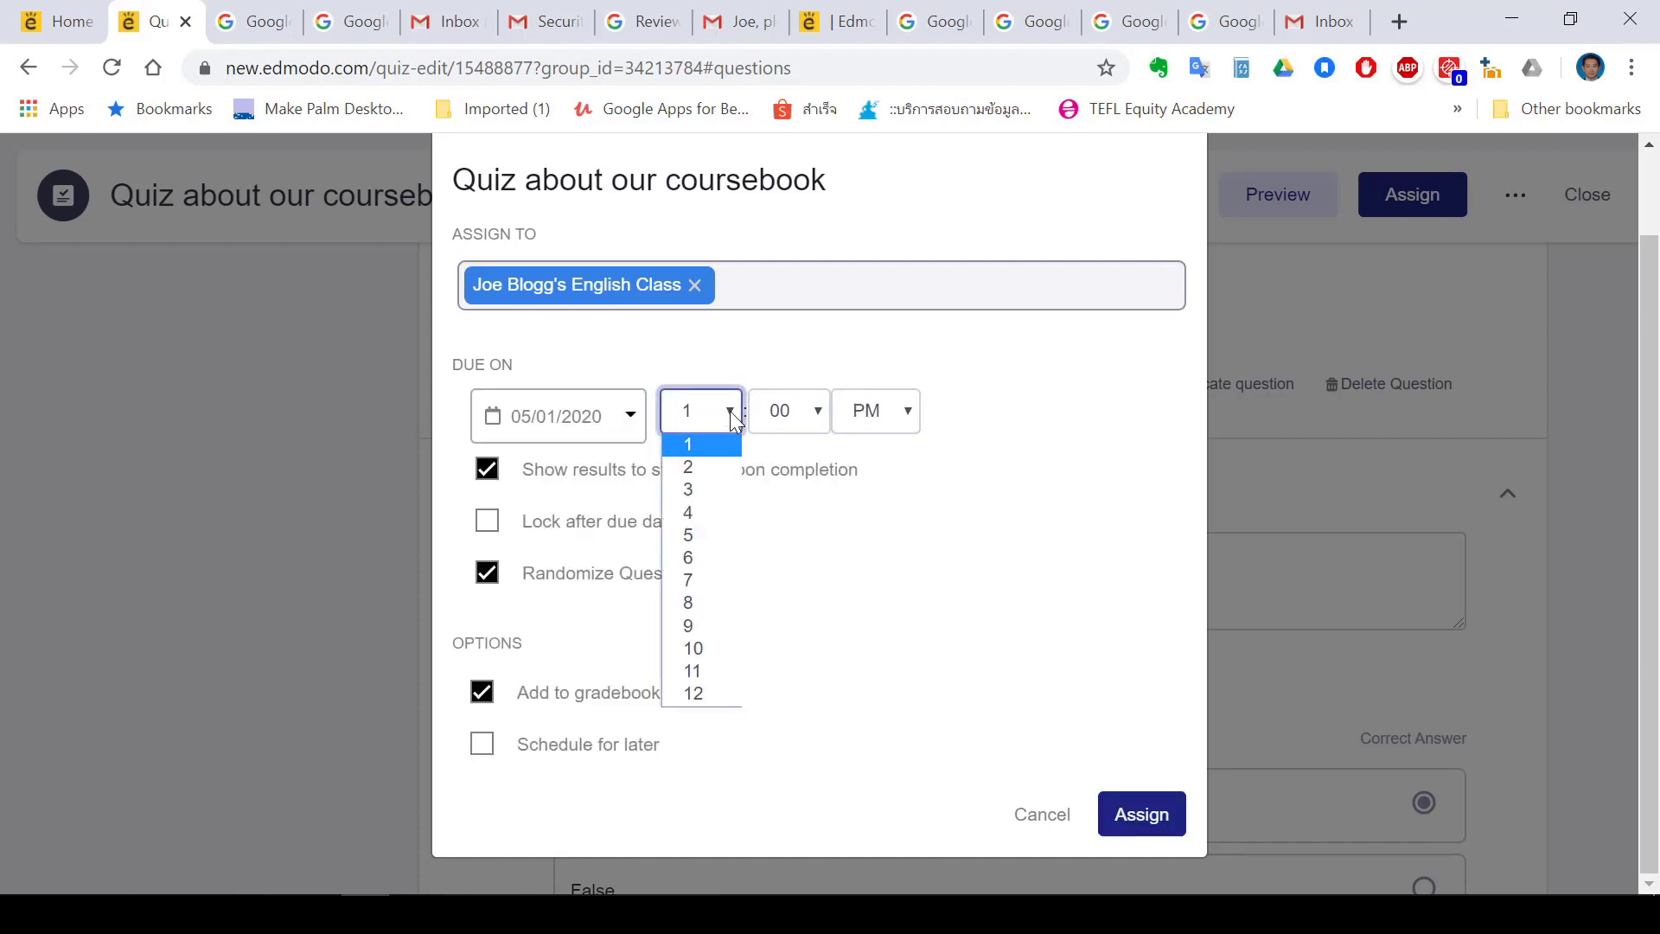
left_click(688, 621)
left_click(1124, 813)
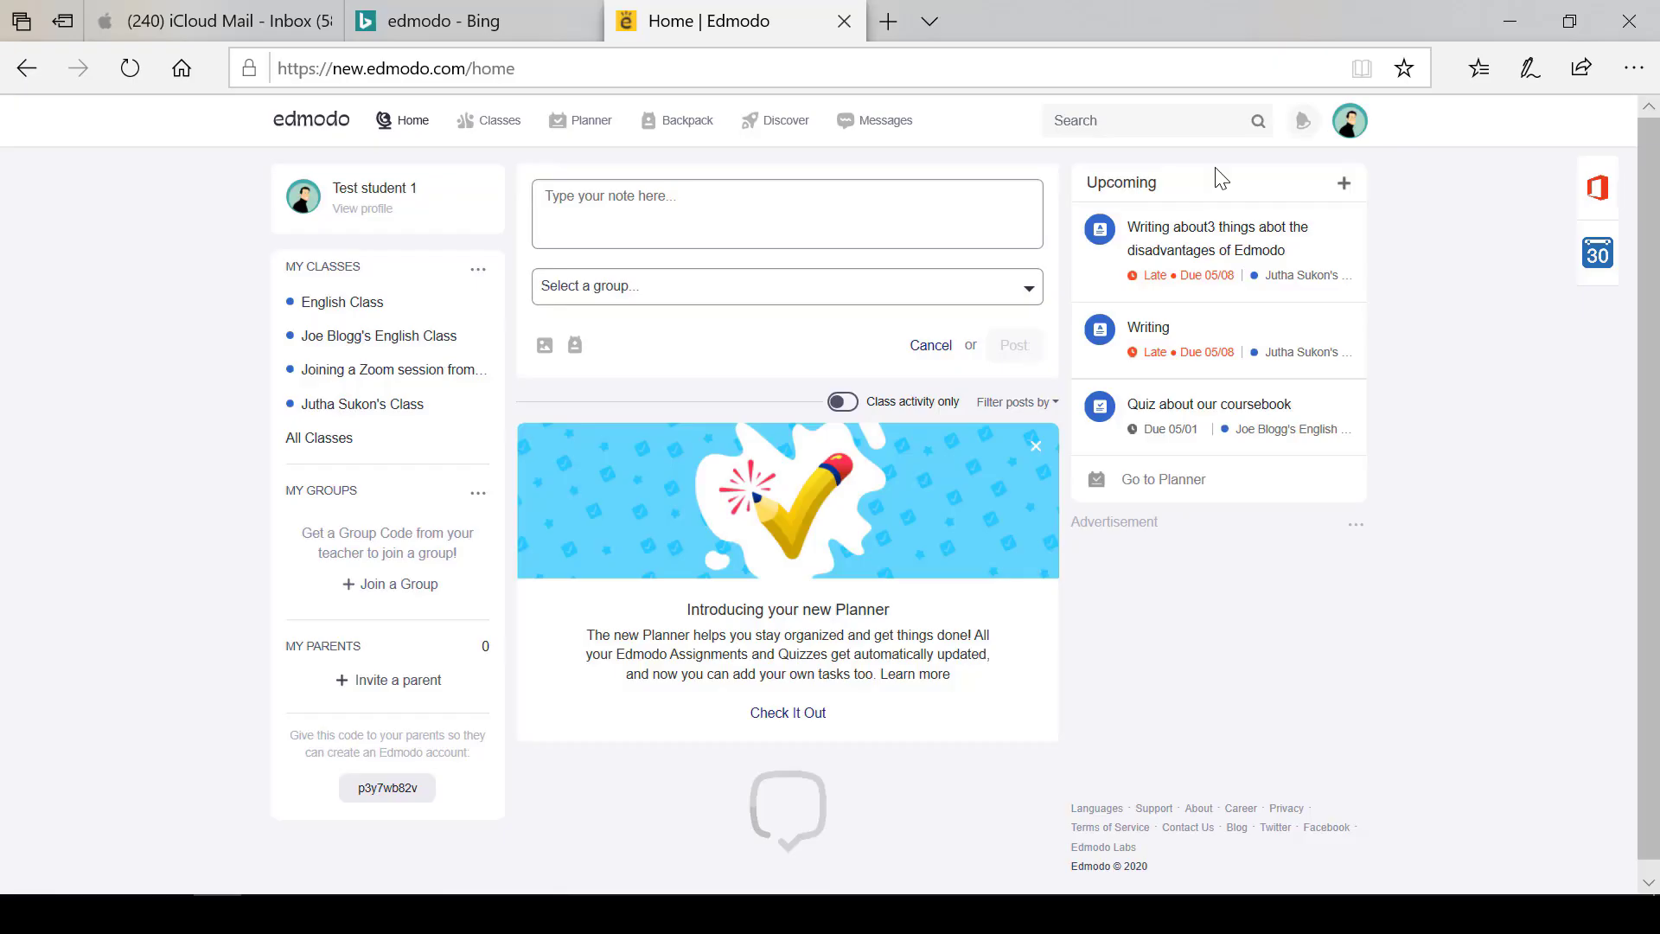
left_click(1302, 130)
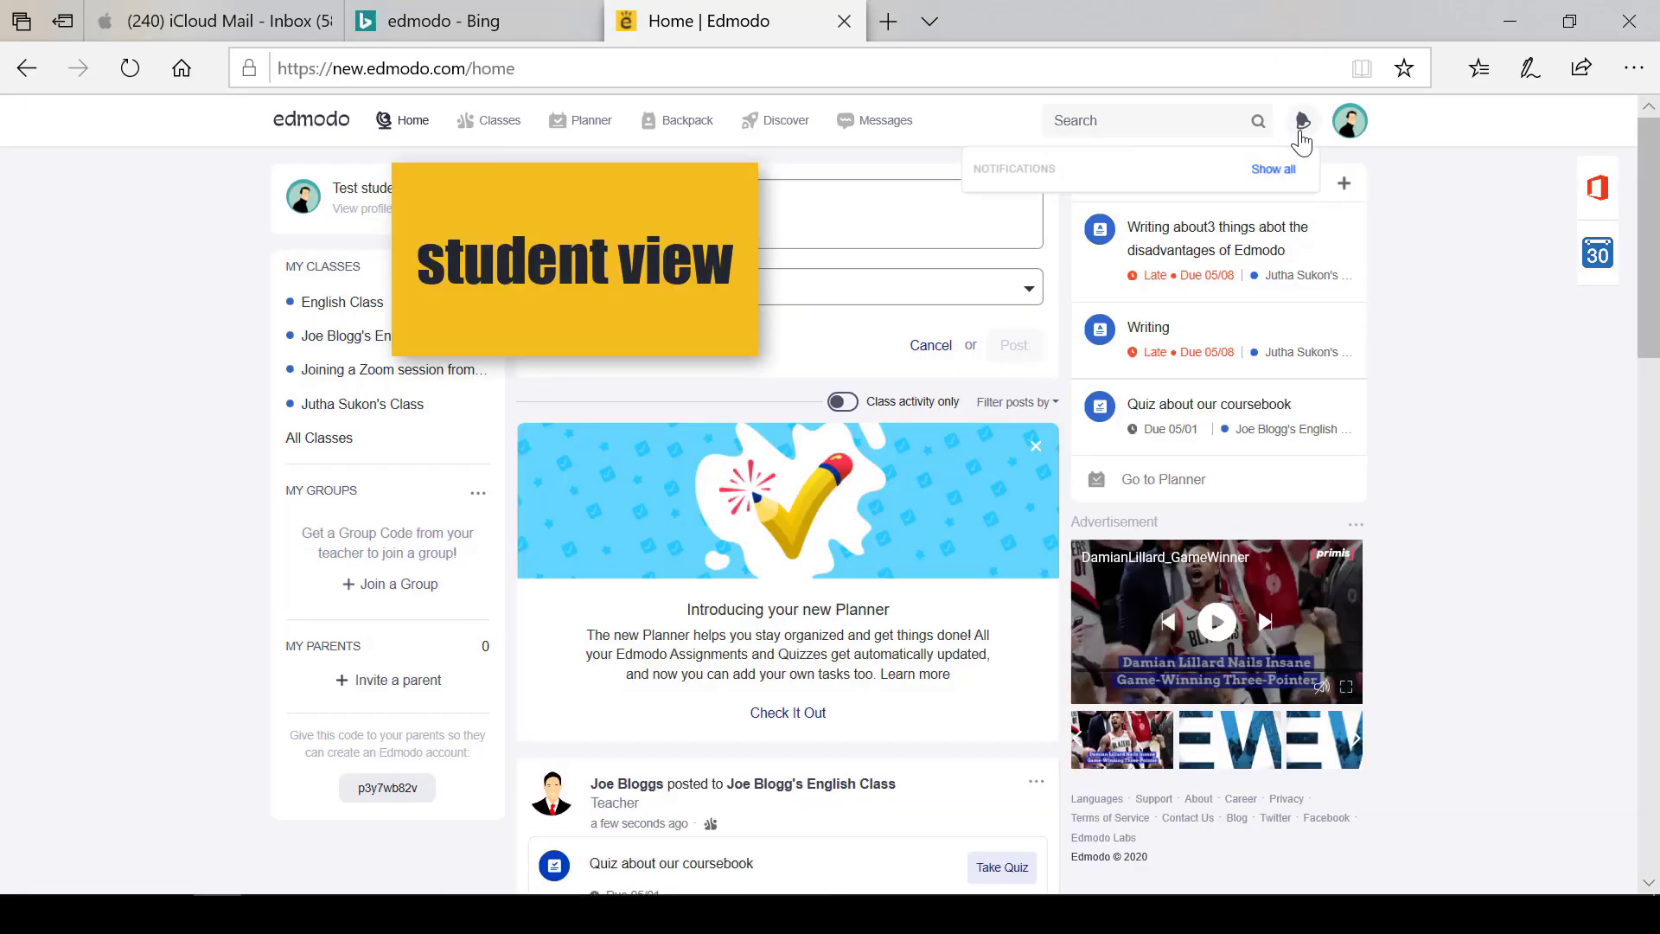
As the student, open 'Quiz about our coursebook' and start taking it
scroll(1106, 227, "up", 1)
scroll(1109, 234, "up", 5)
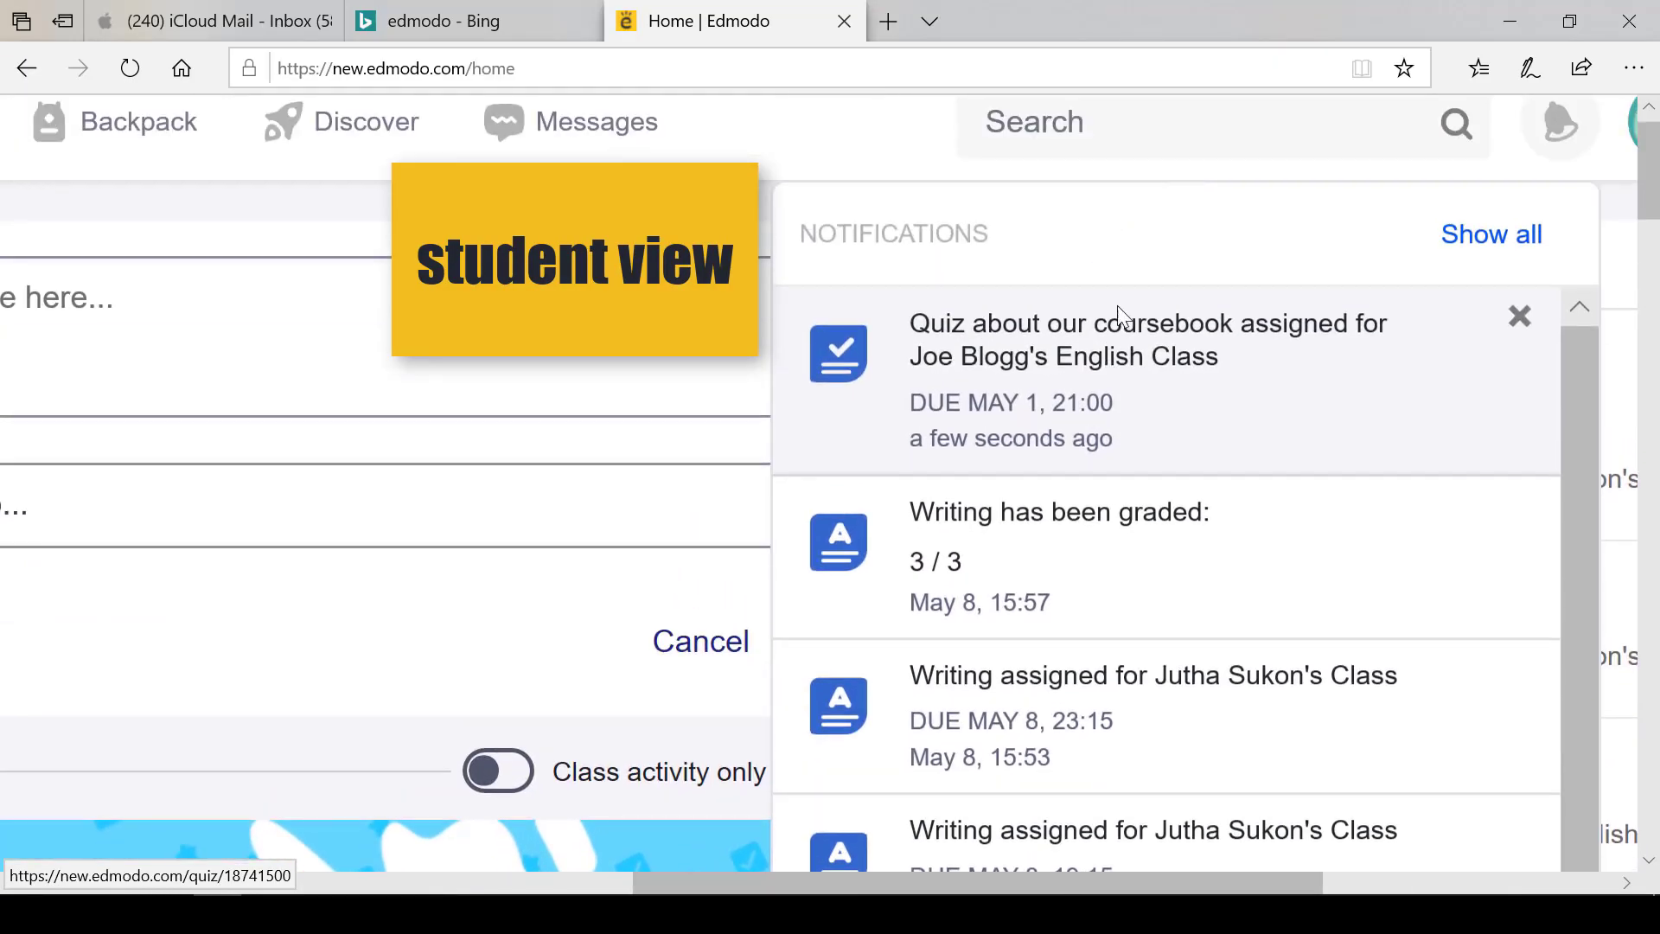
left_click(1086, 397)
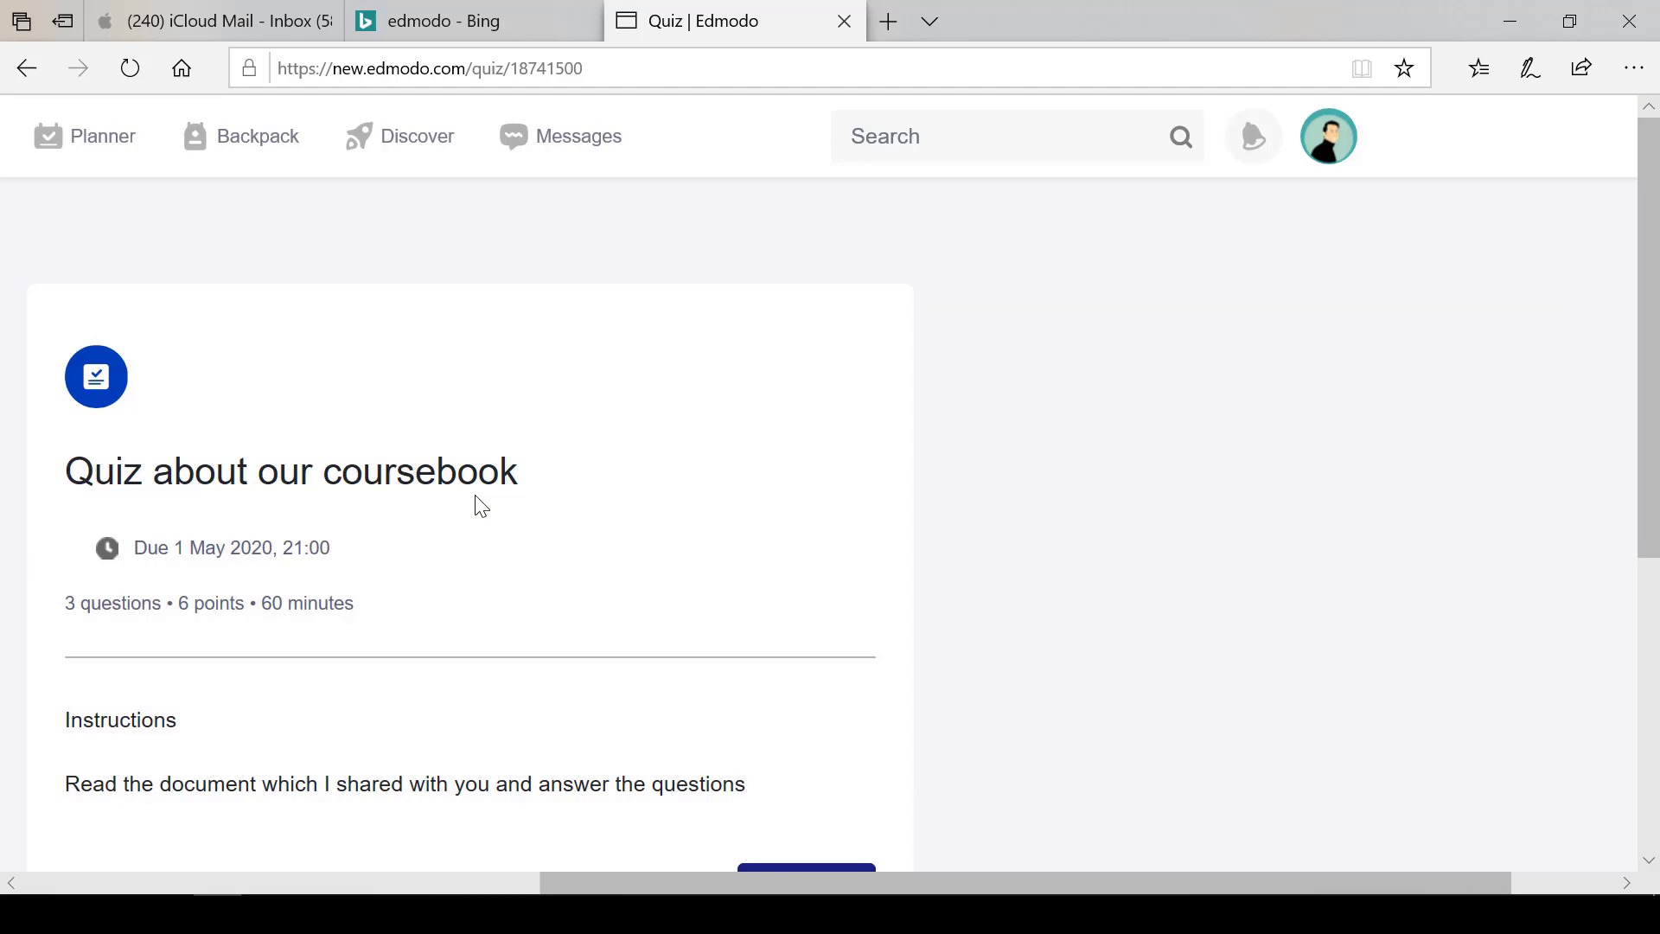
scroll(988, 467, "down", 2)
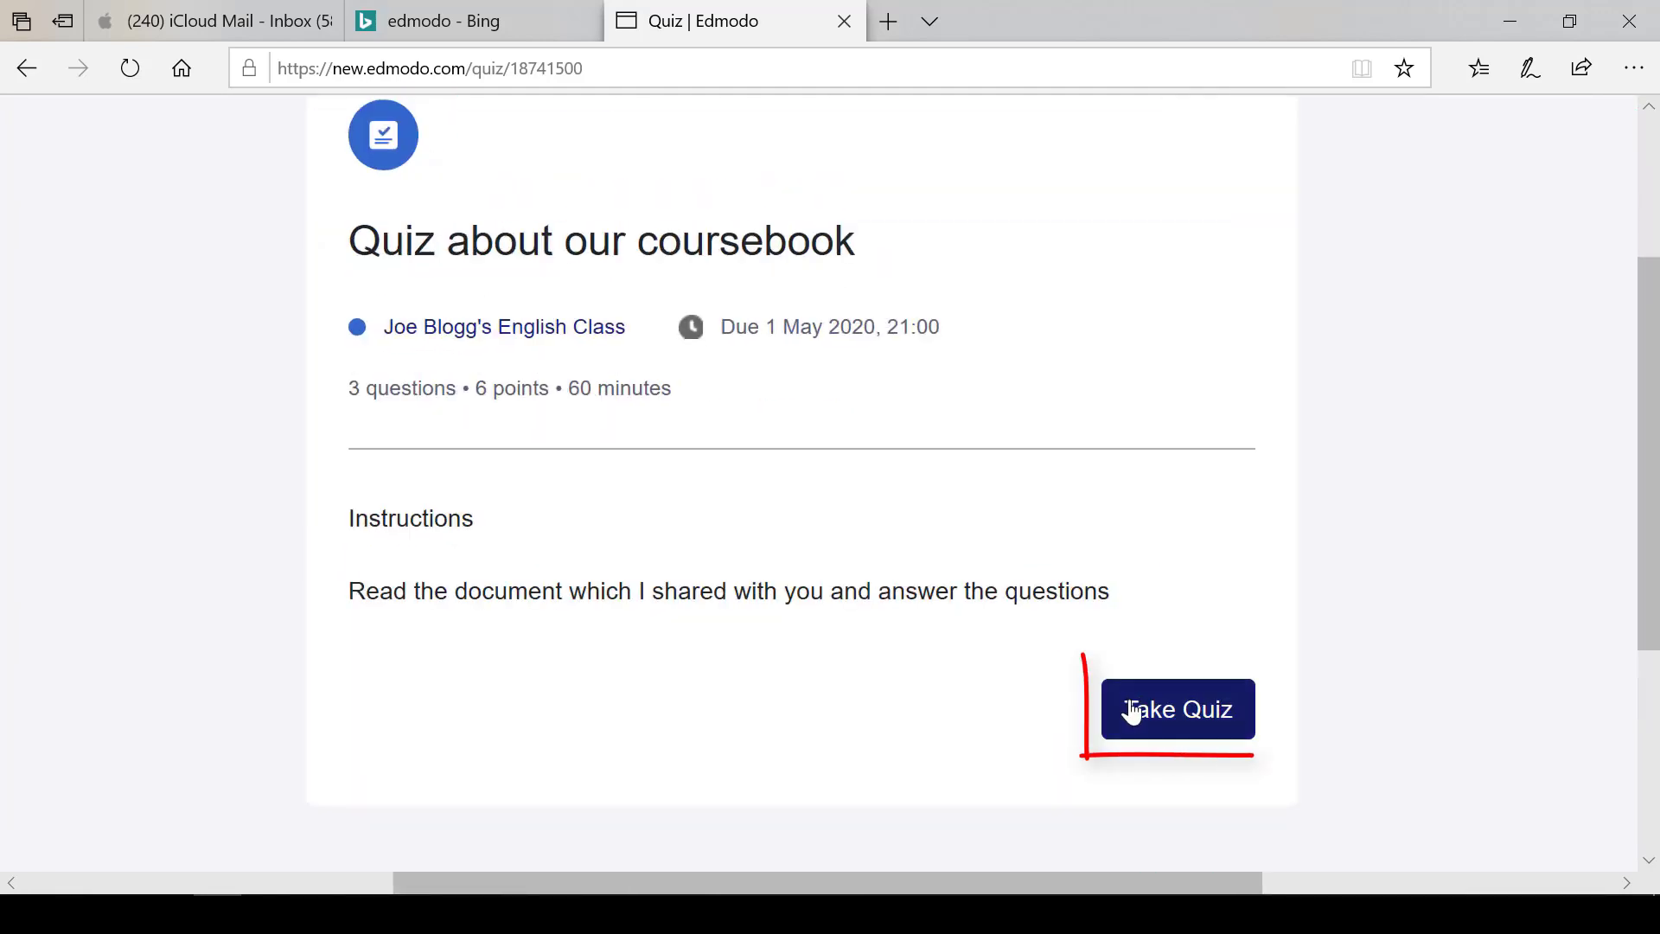
left_click(1130, 707)
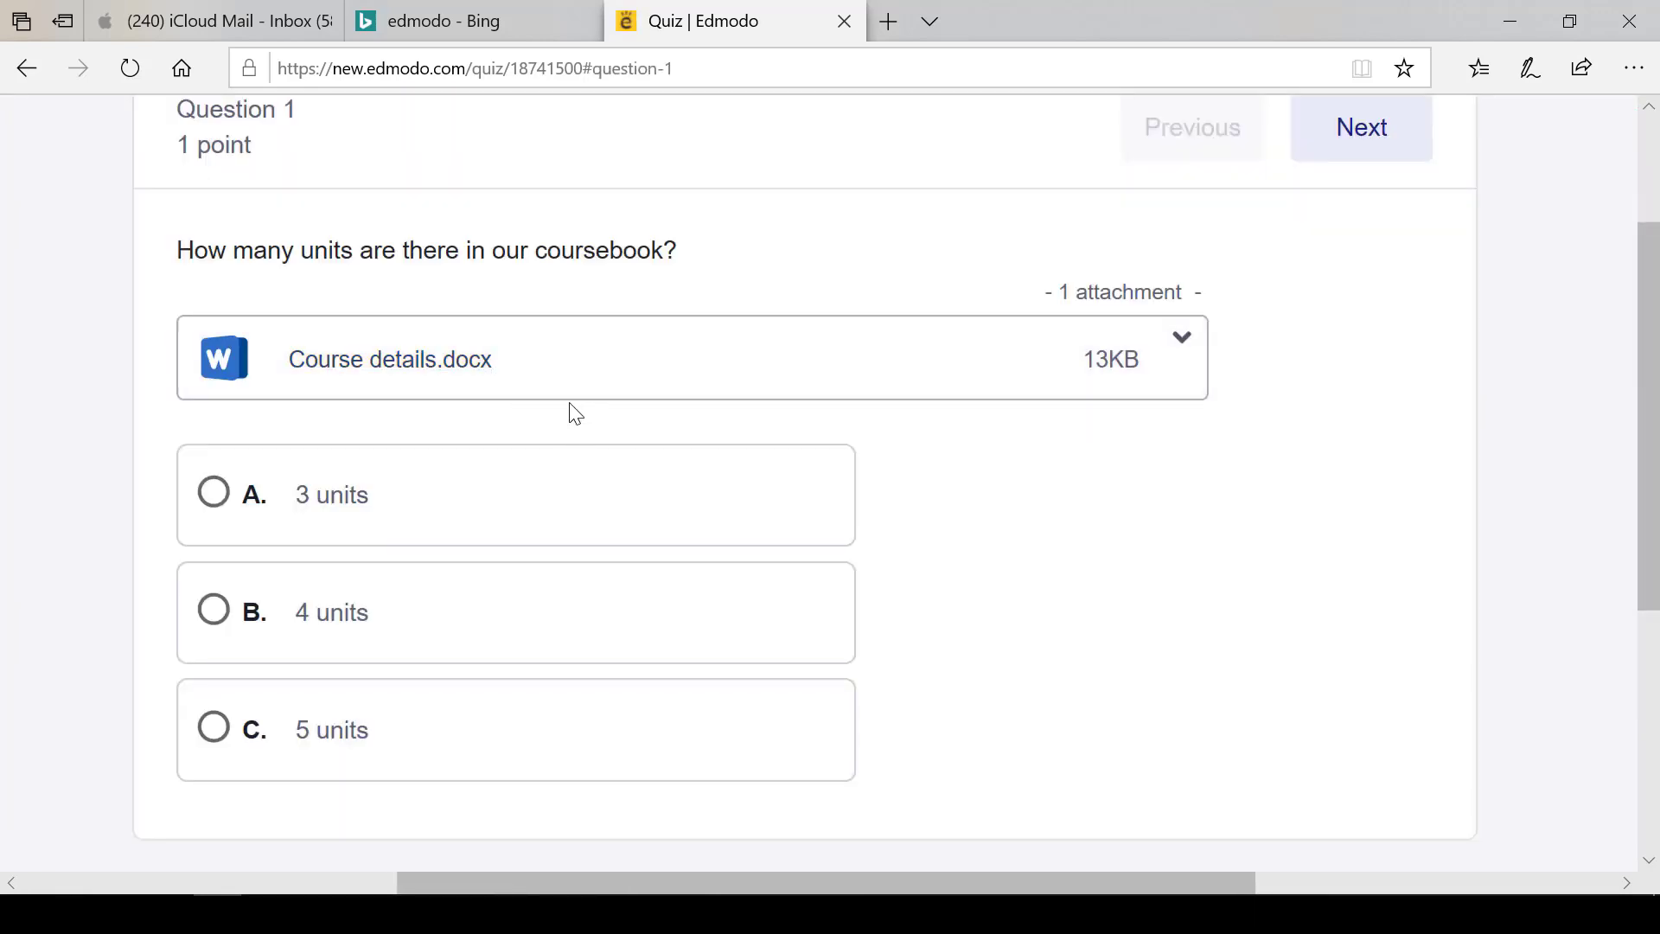
Consult Course details.docx, answer question 1 with 5 units, and move to question 2
left_click(472, 380)
scroll(1061, 441, "down", 1)
left_click(730, 22)
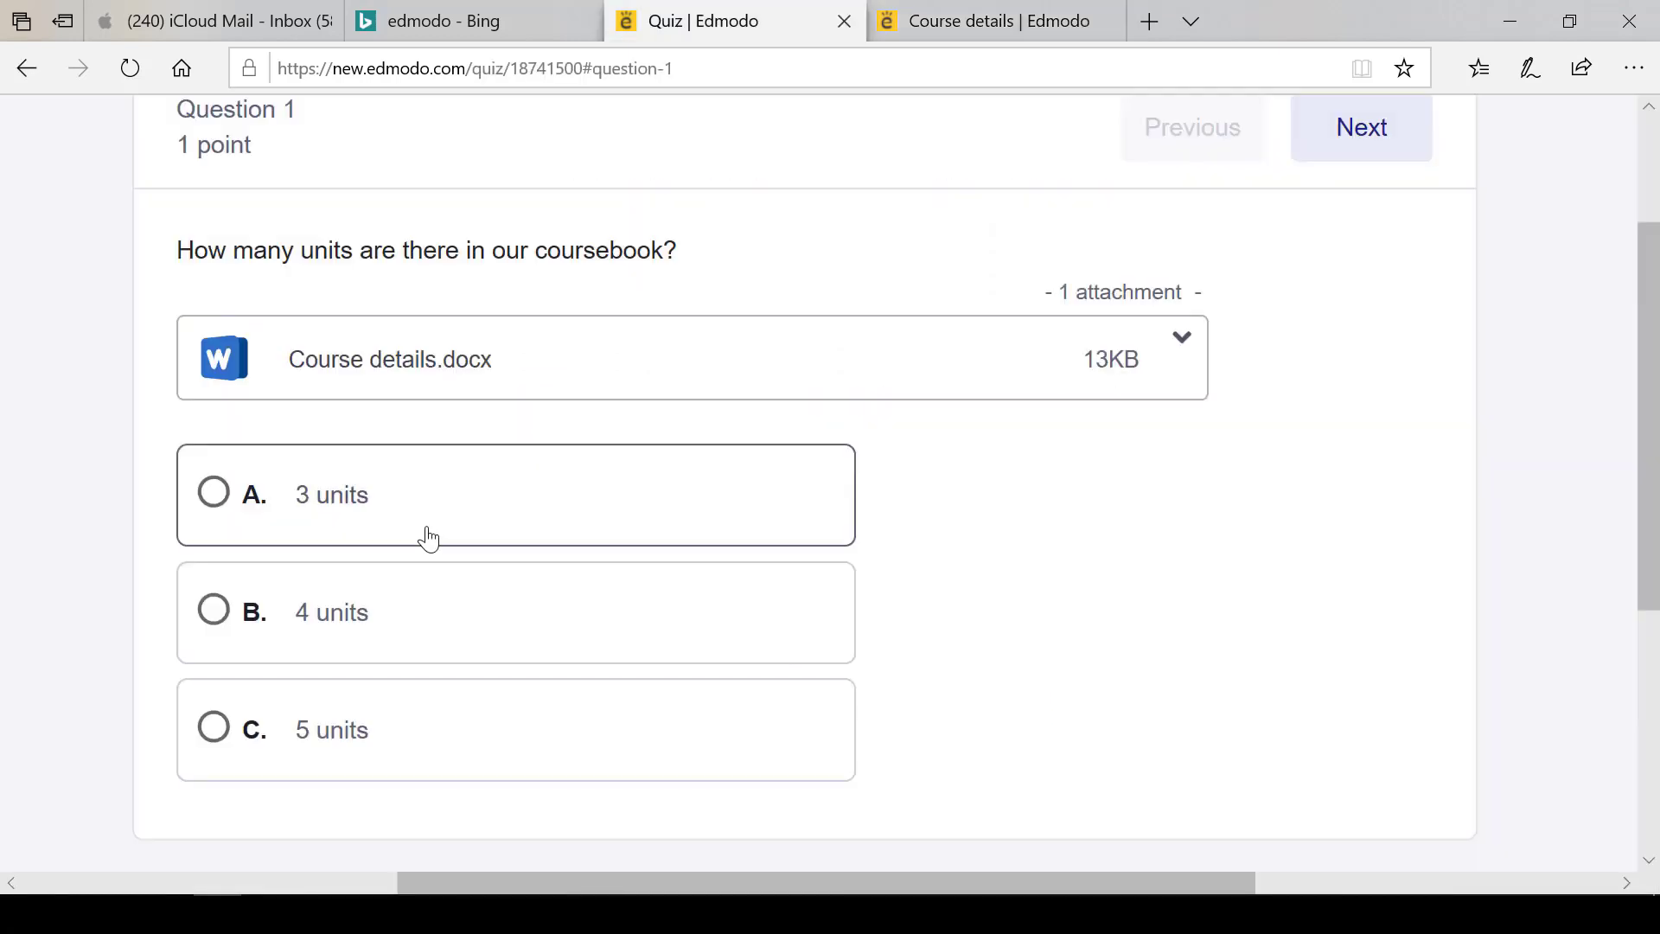
left_click(215, 741)
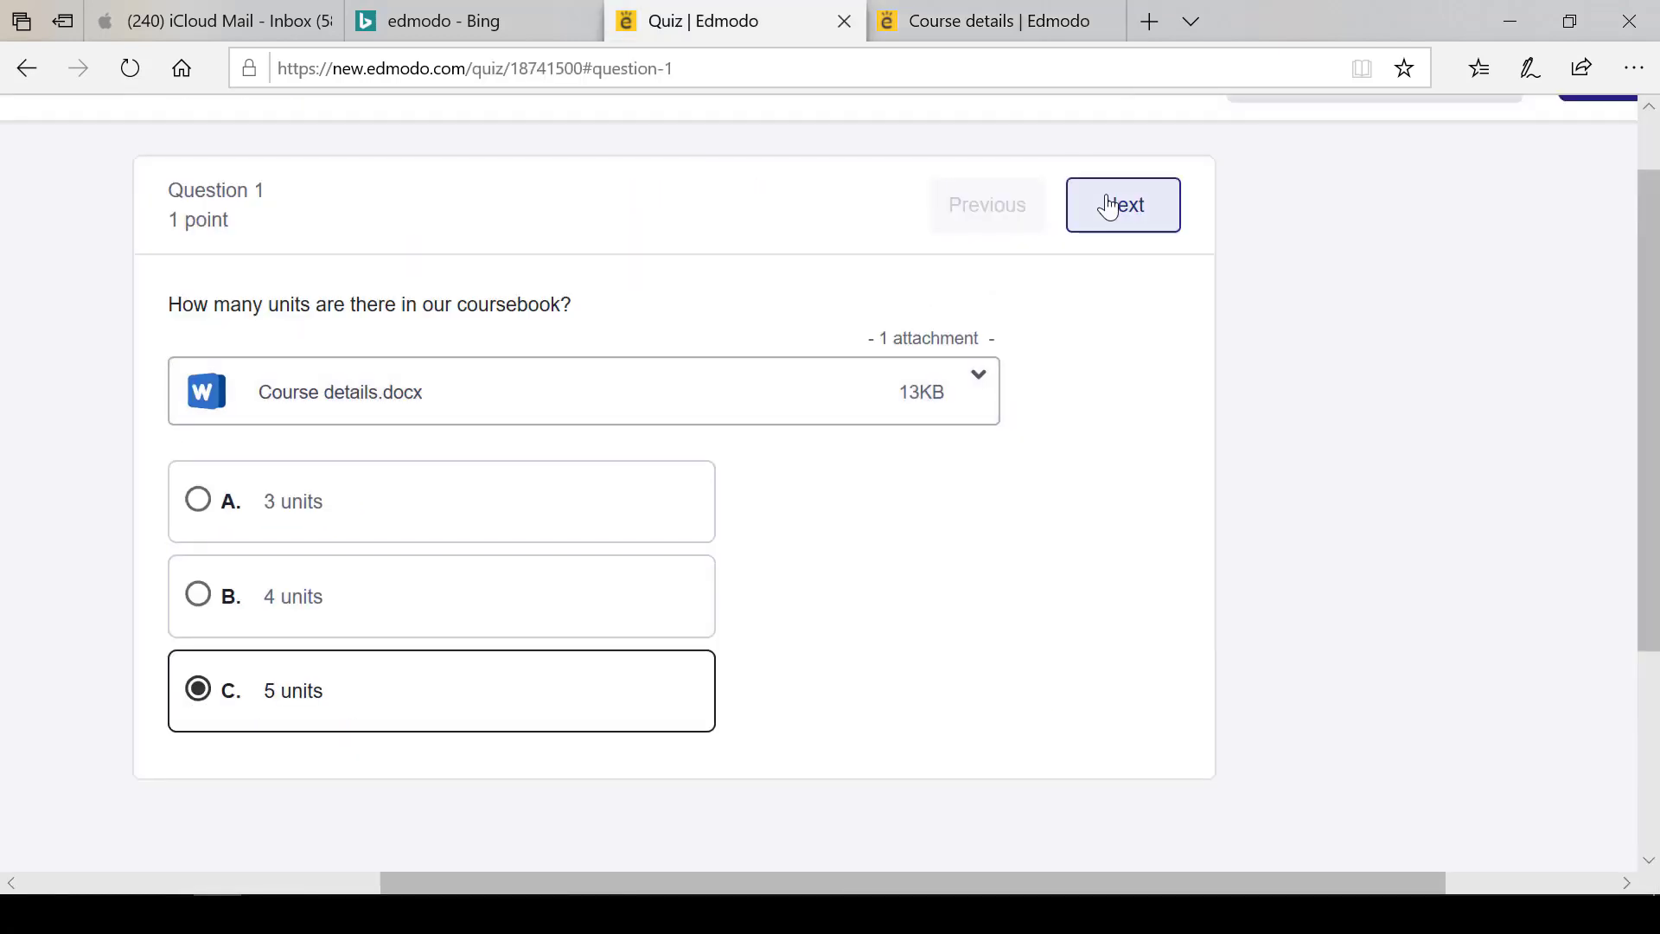
left_click(1109, 208)
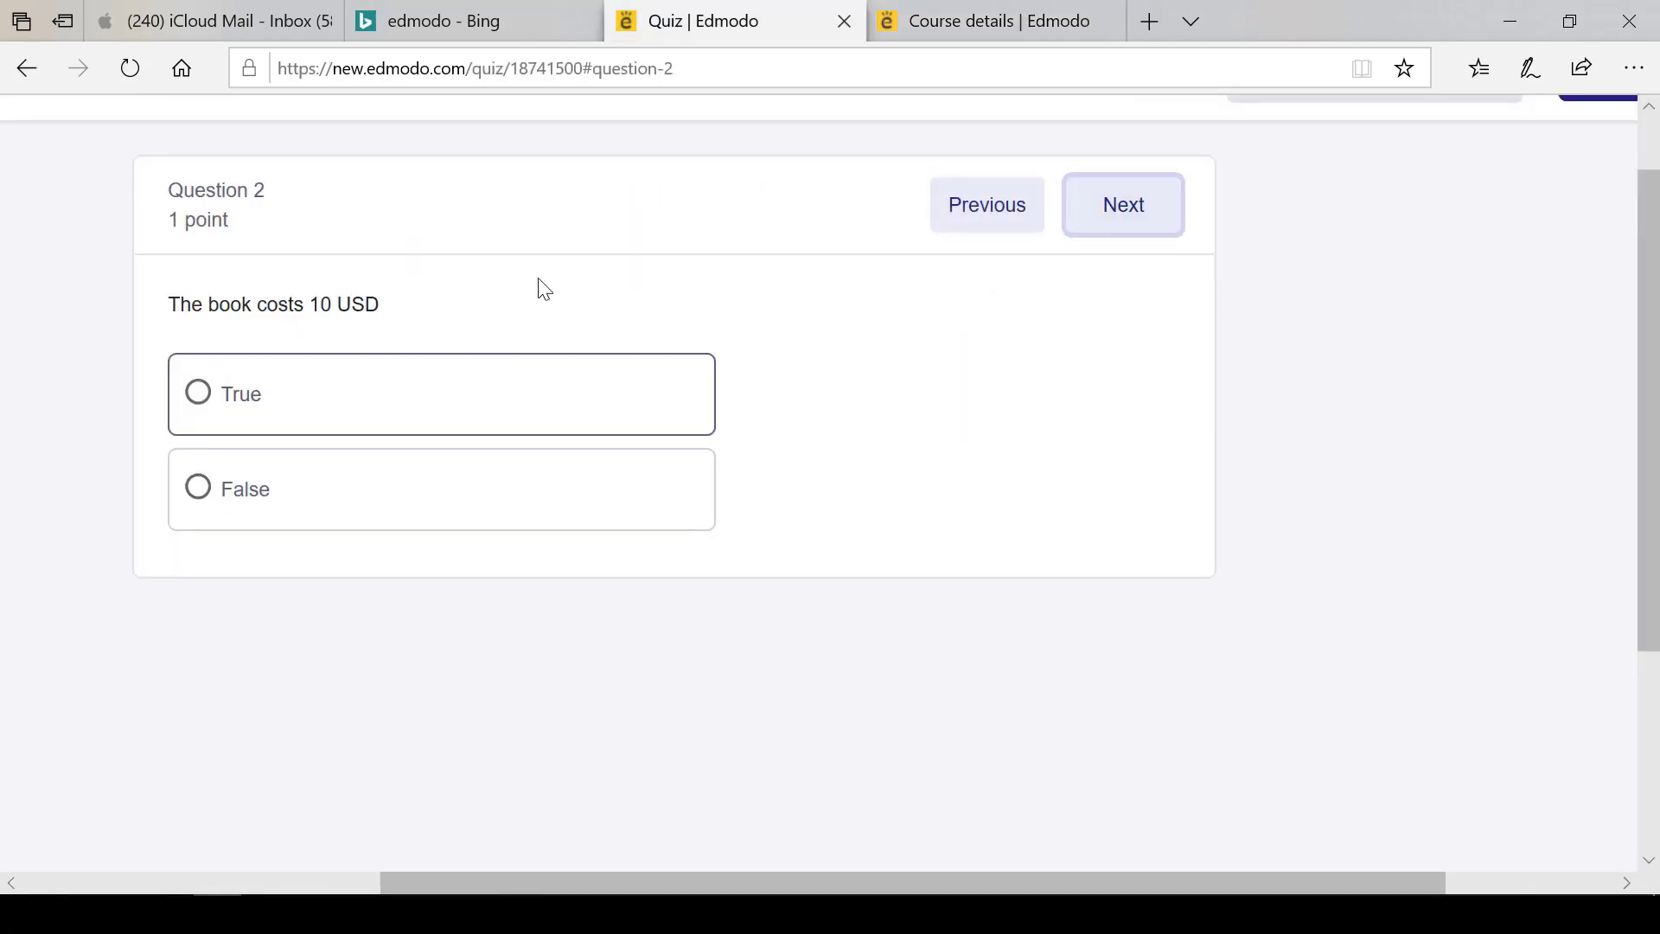
Recheck the document and drag 'to every class', 'ABC English' and another answer into question 3's slots
left_click(932, 19)
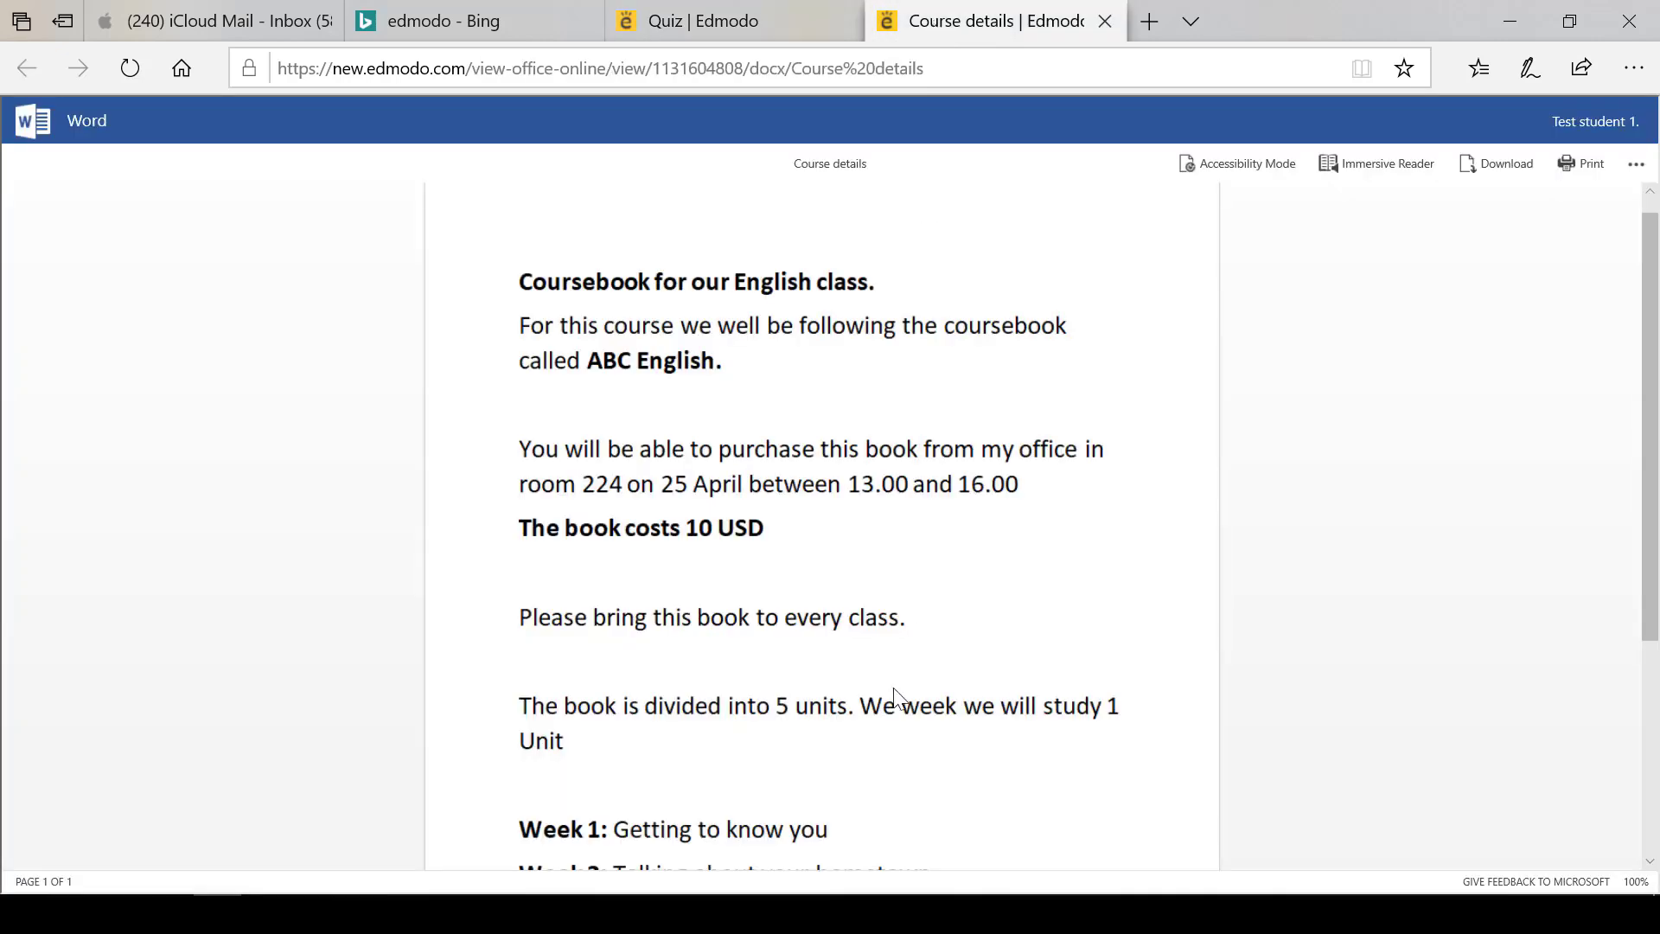
key("ctrl+shift+Tab")
left_click_drag(988, 401, 723, 411)
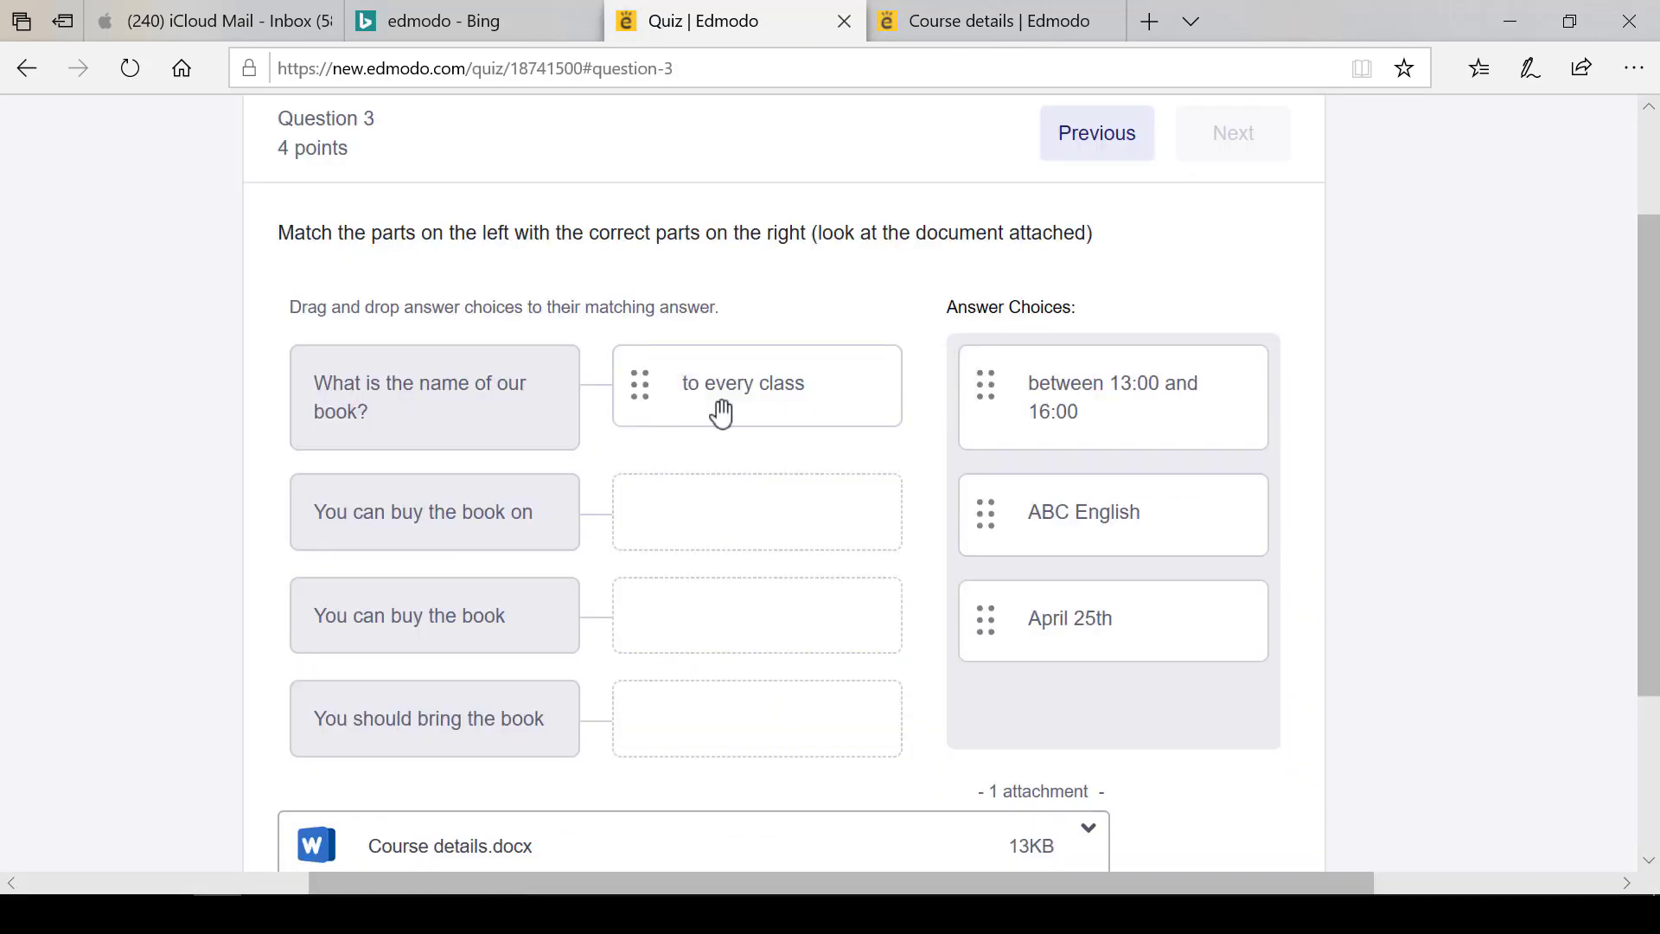
left_click_drag(1035, 517, 737, 511)
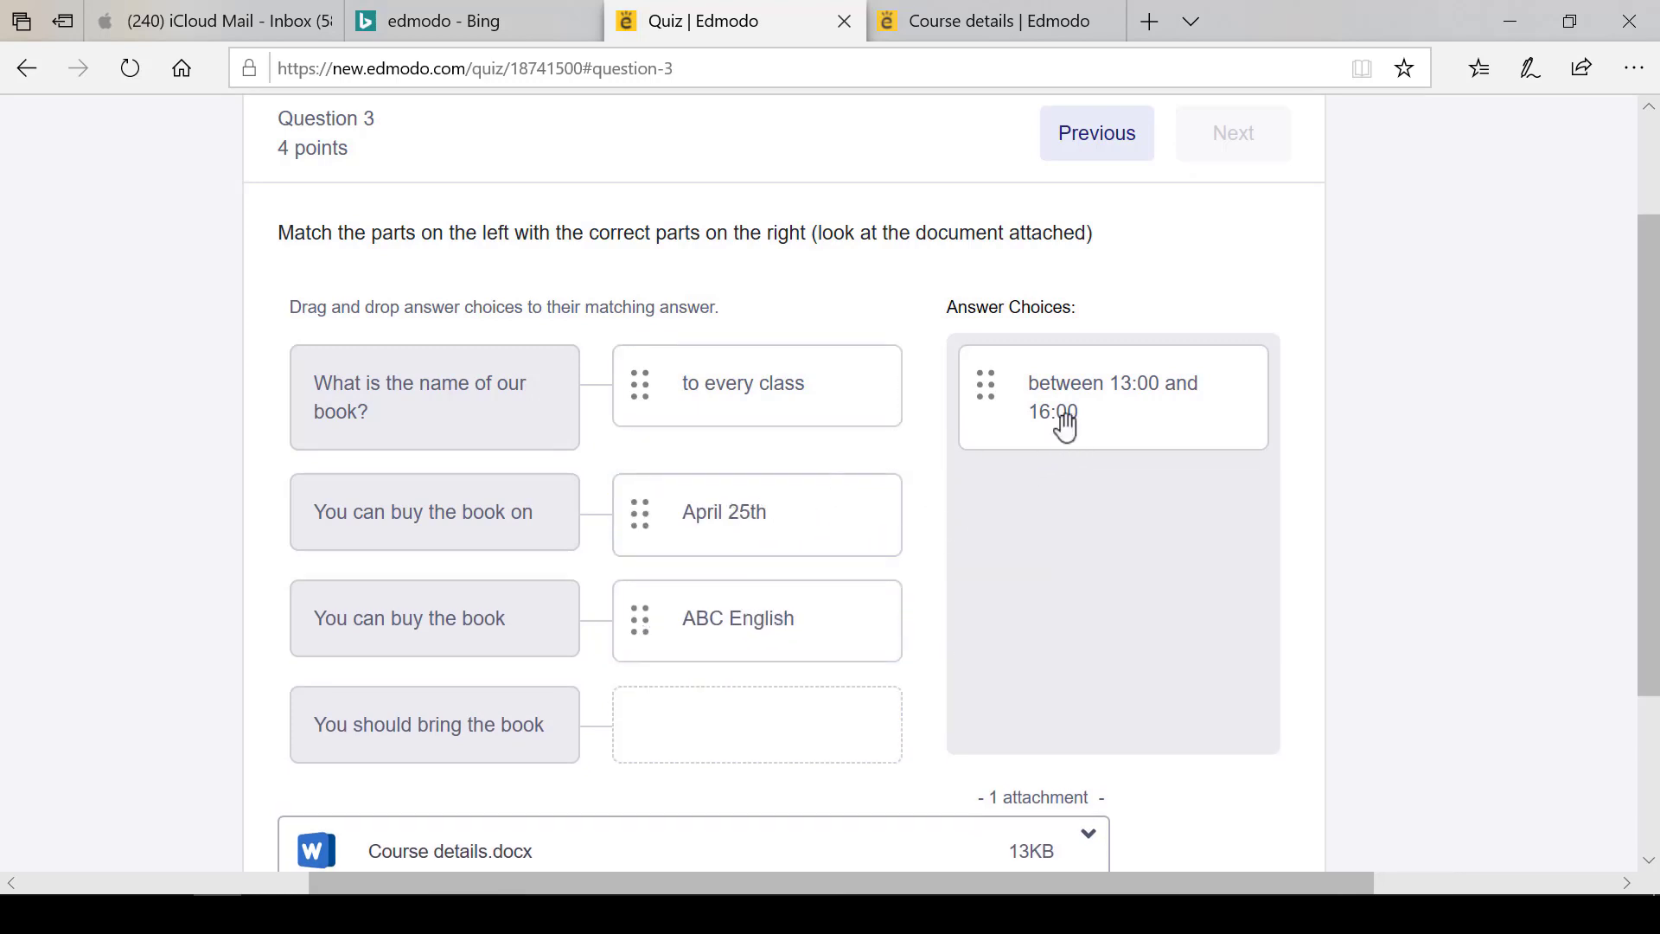
left_click_drag(1066, 428, 671, 733)
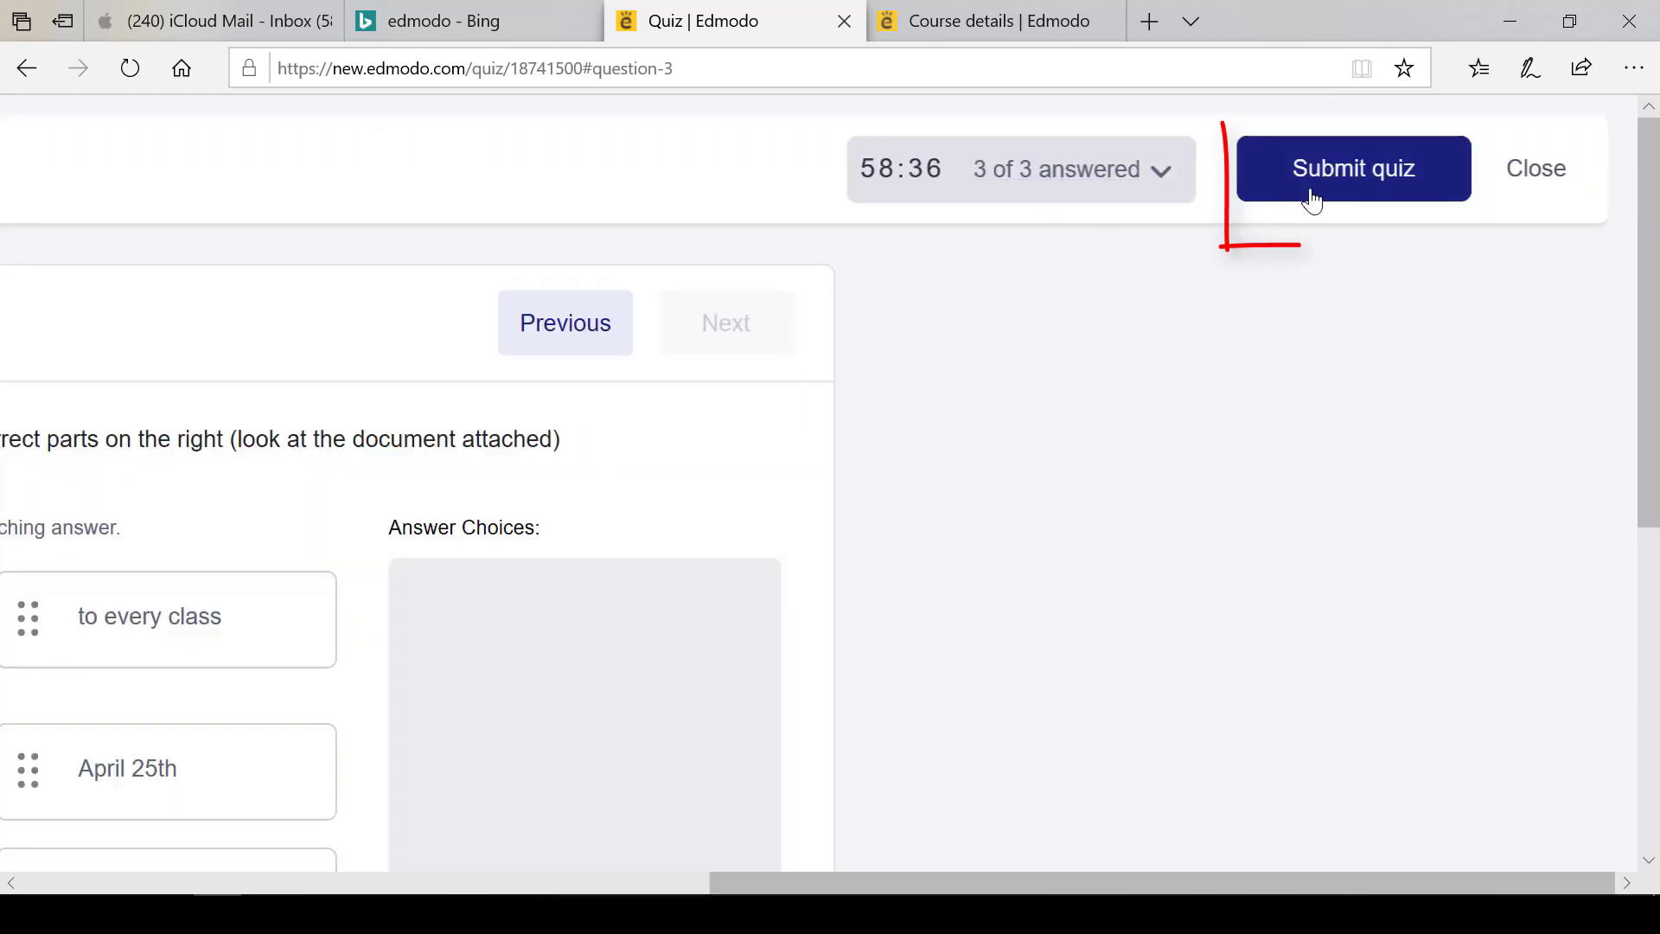
Submit and confirm the quiz, then review it and inspect question 3's partial score
left_click(1313, 195)
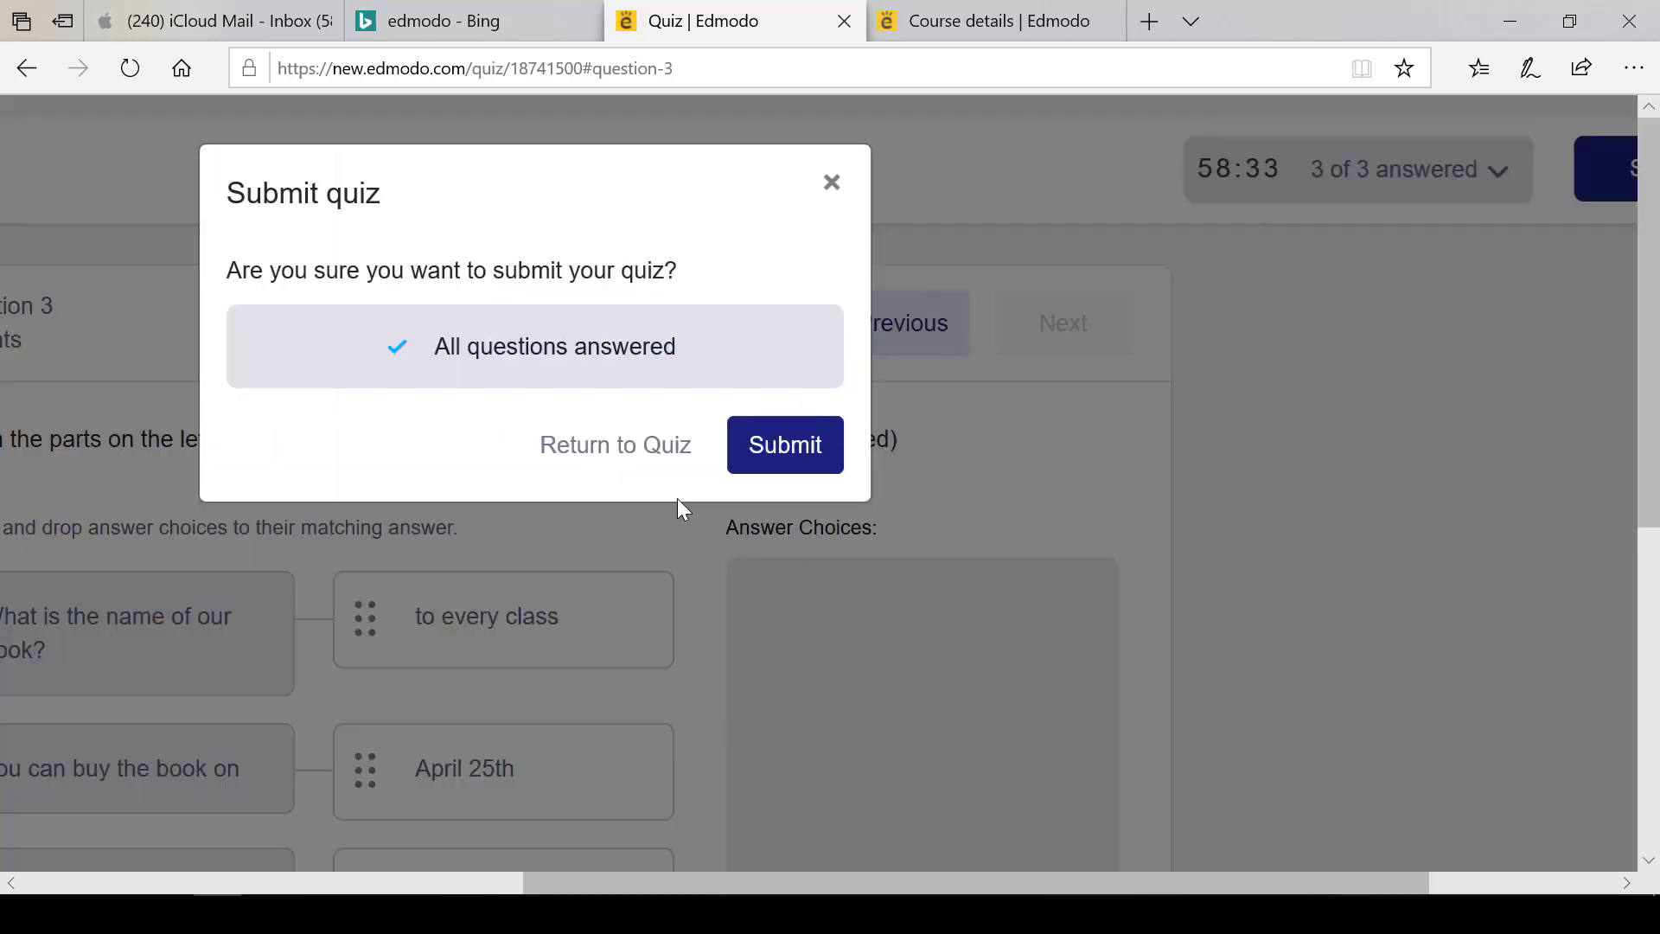
left_click(754, 464)
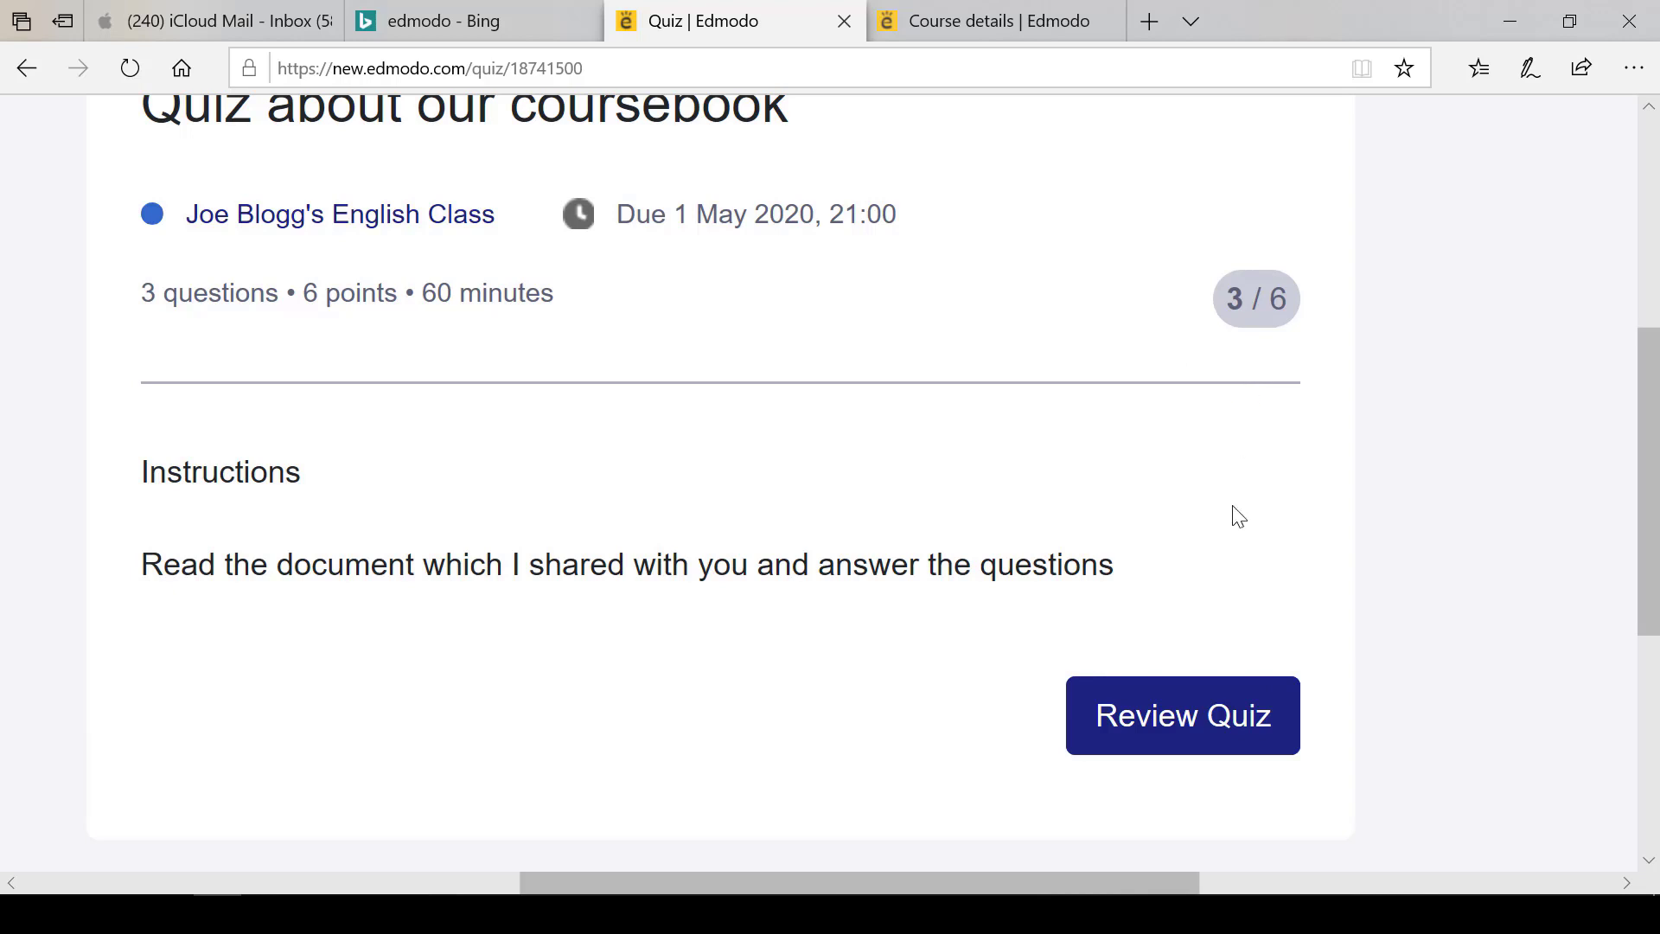
left_click(1149, 722)
left_click(354, 460)
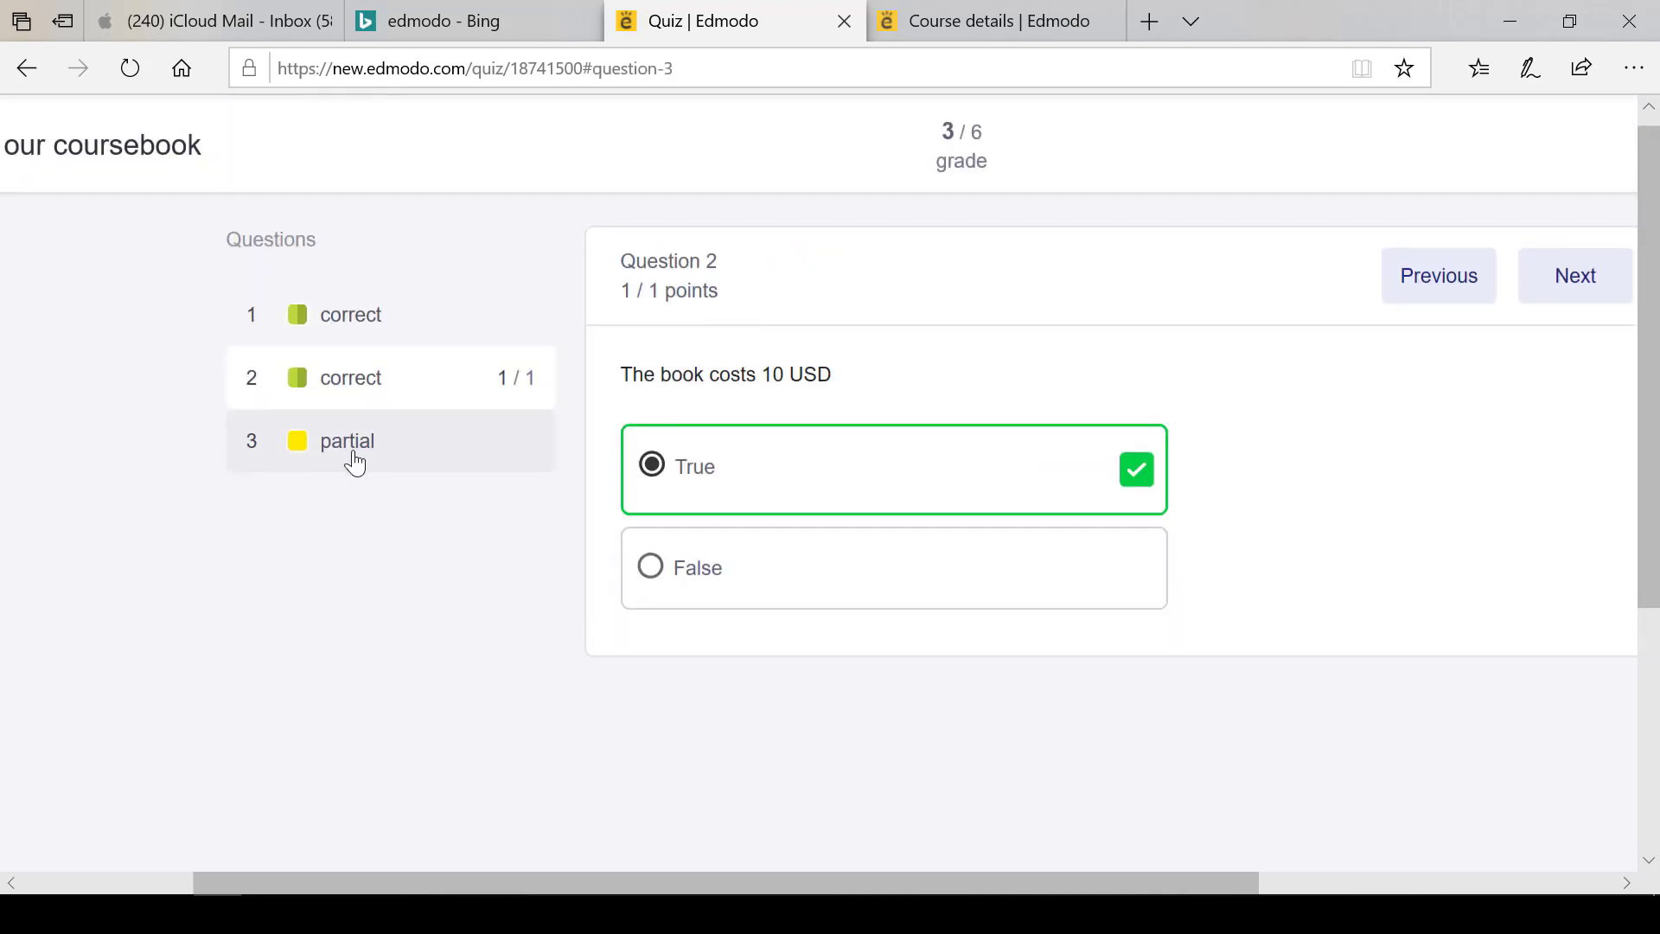
scroll(671, 537, "down", 3)
scroll(671, 538, "right", 2)
scroll(671, 538, "down", 3)
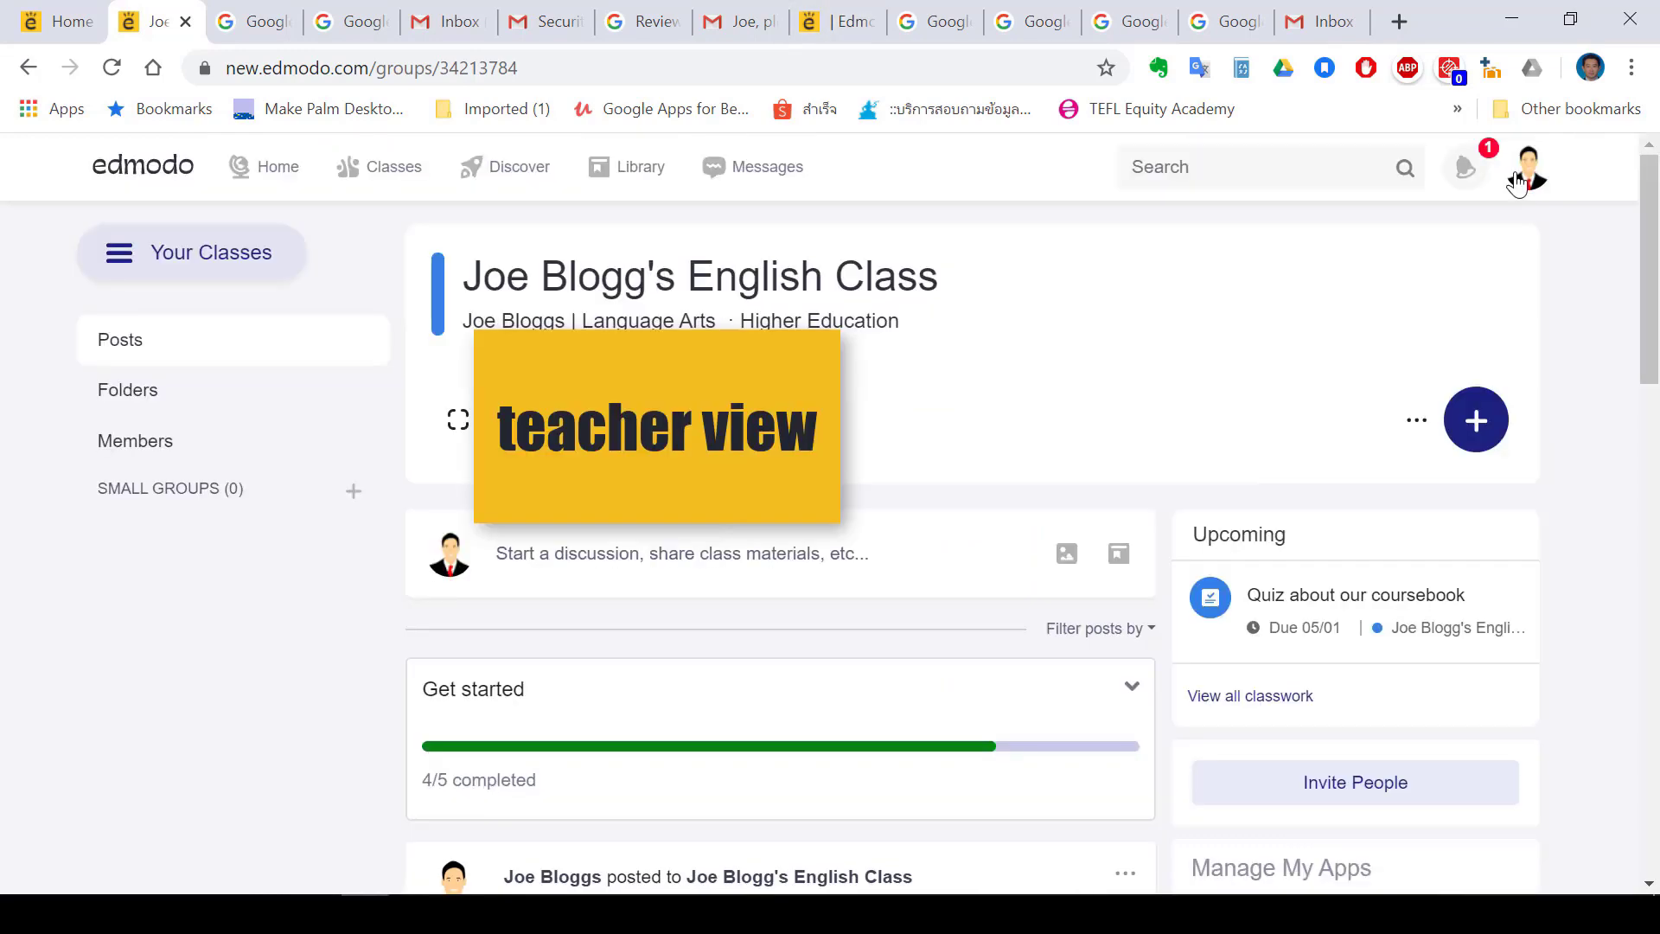
From the teacher's notifications, open the grade results for the submitted coursebook quiz
scroll(1519, 174, "up", 7)
left_click(1469, 173)
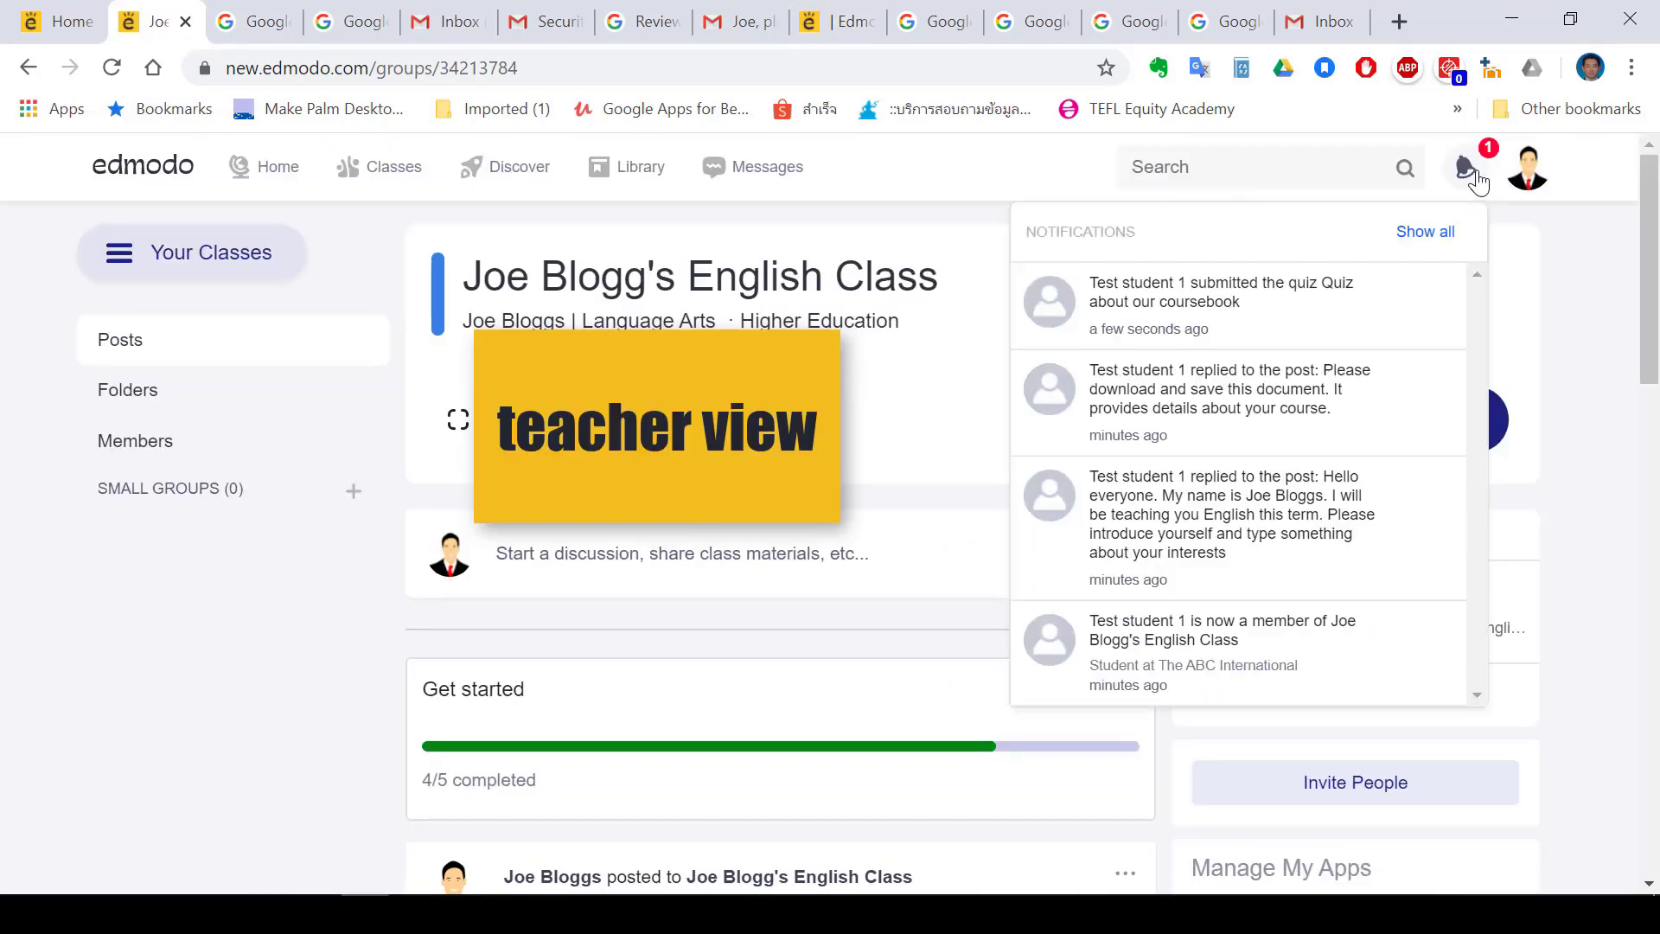
scroll(1265, 288, "up", 5)
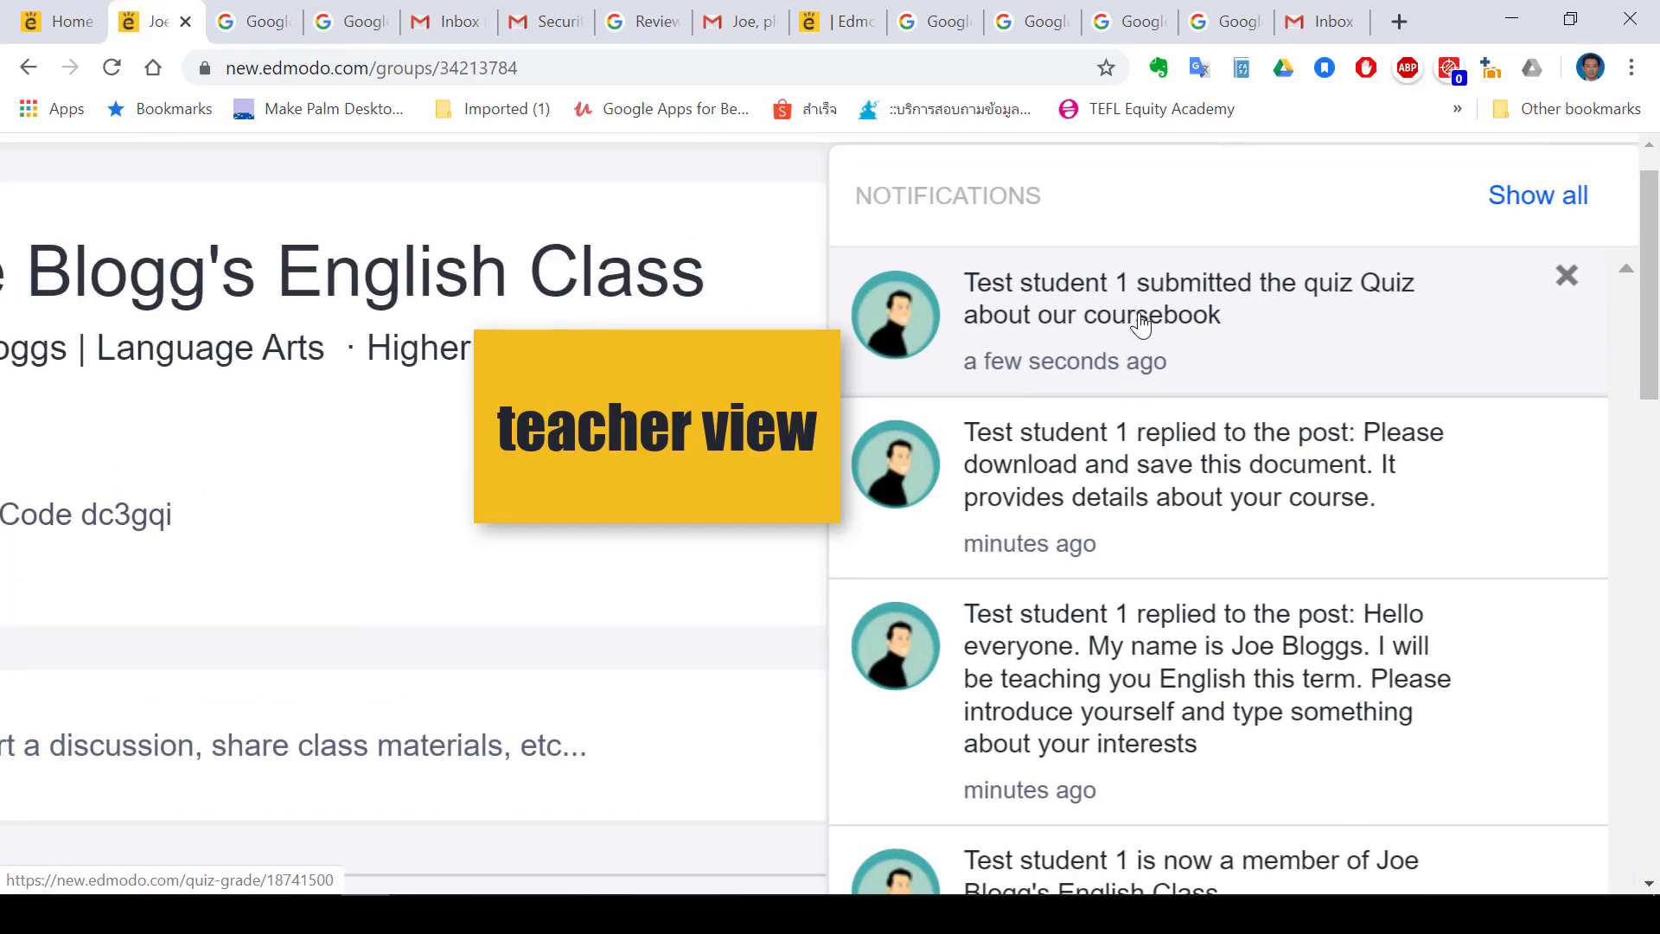
scroll(1197, 337, "right", 3)
left_click(1167, 336)
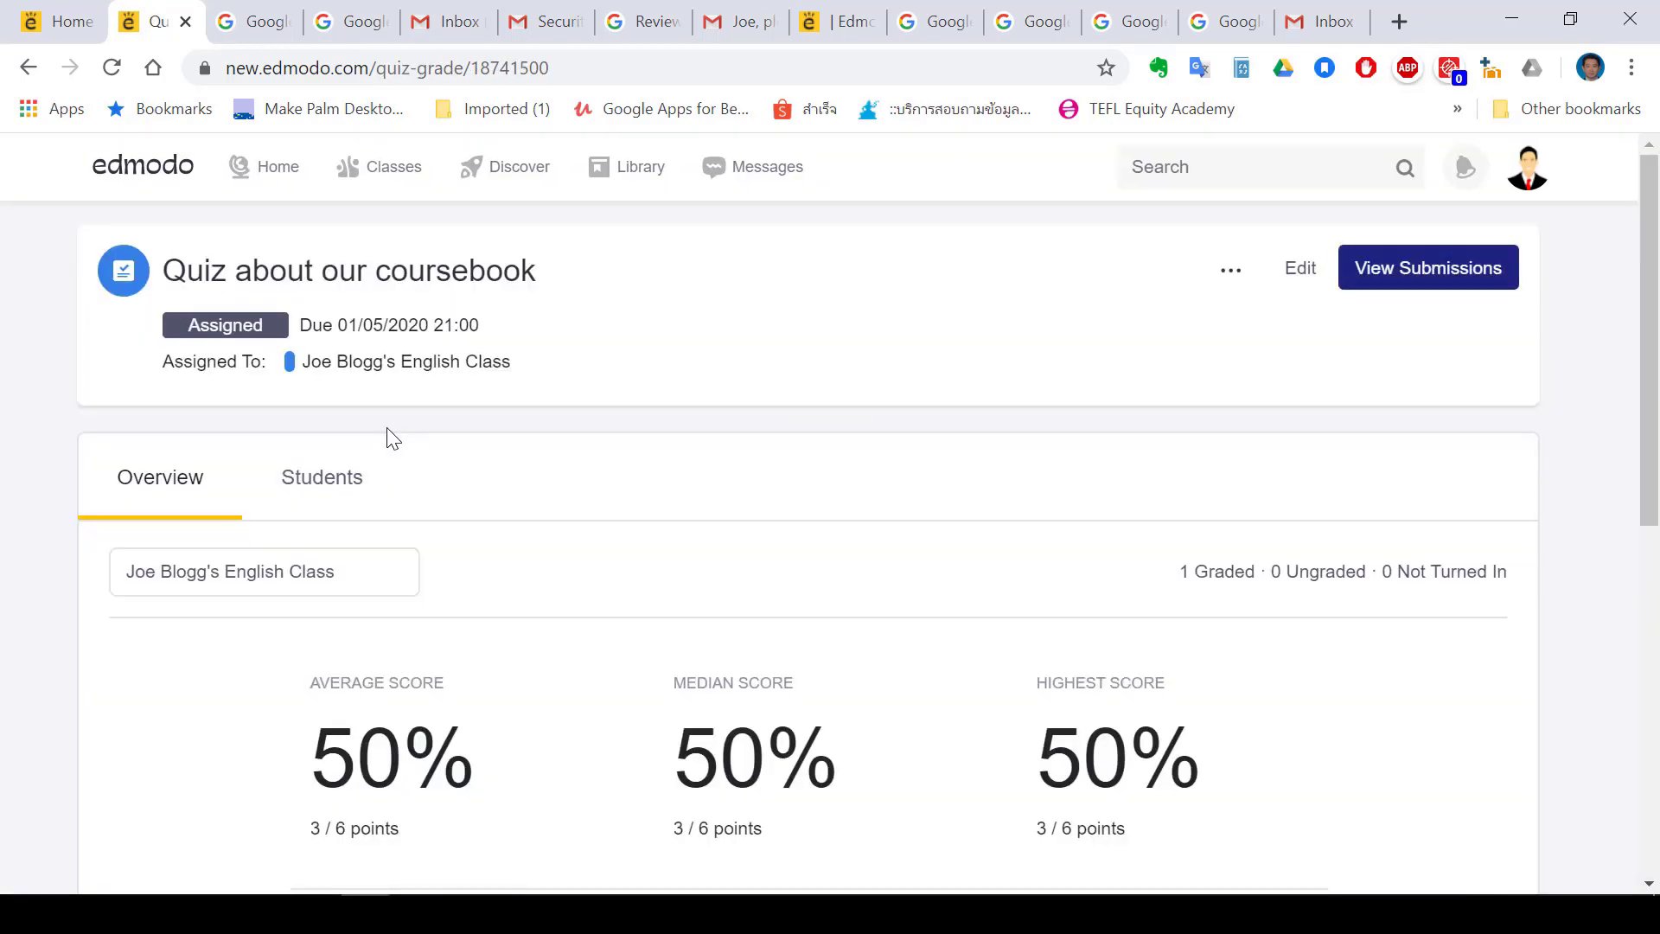
scroll(391, 439, "down", 5)
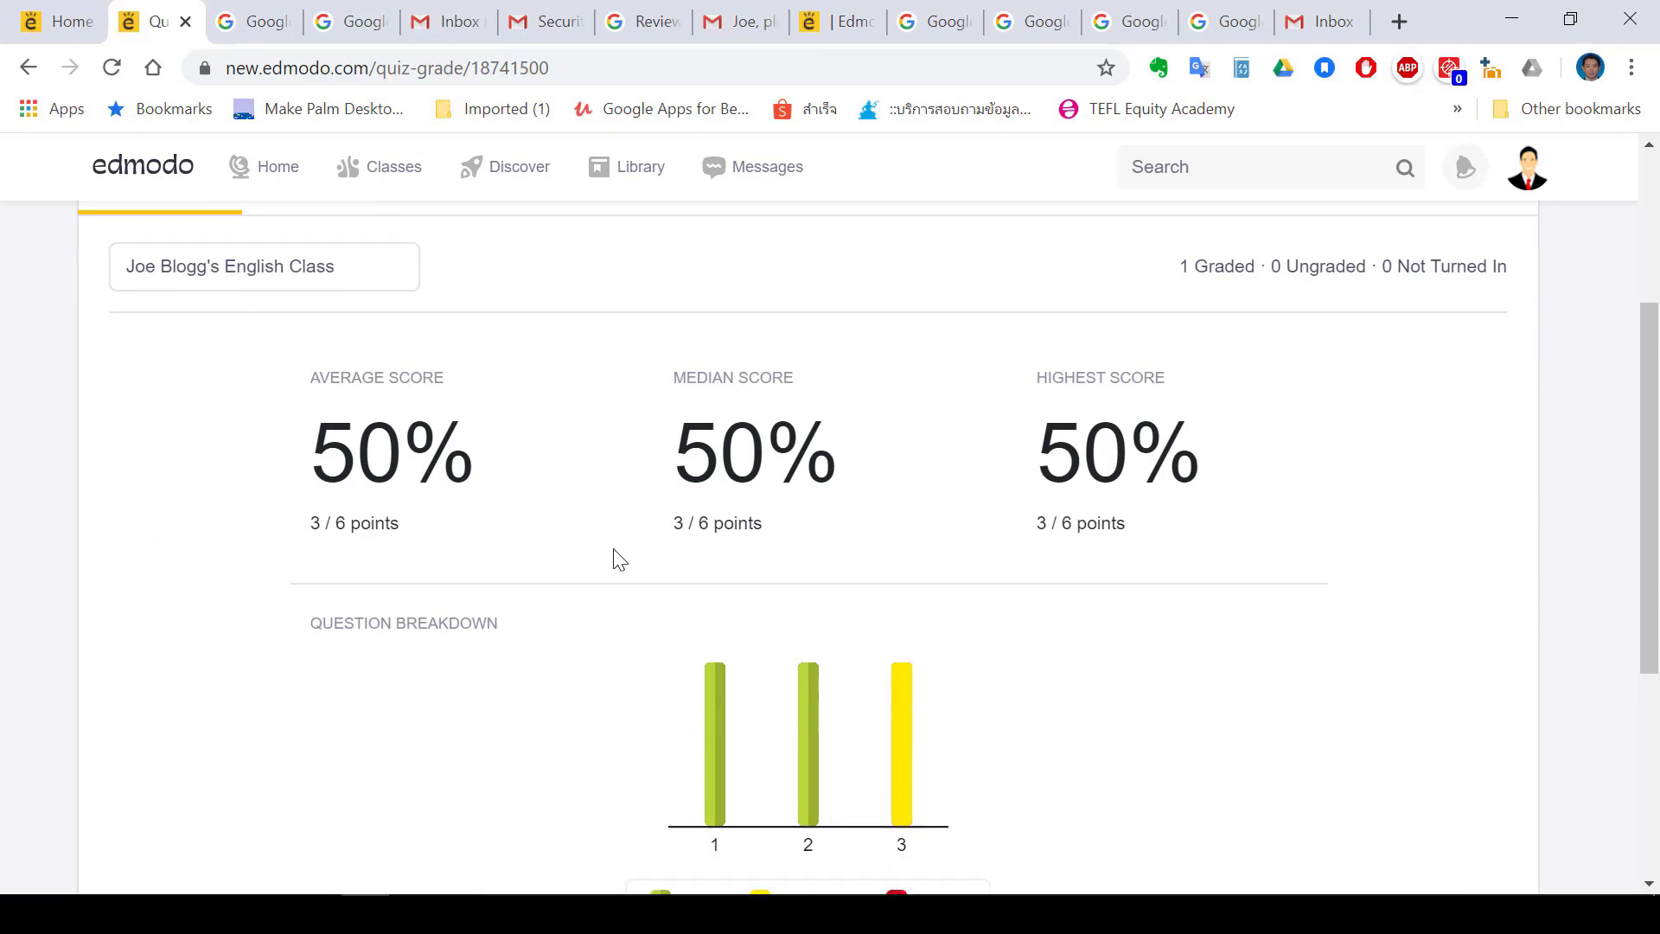
scroll(619, 560, "down", 2)
scroll(619, 560, "down", 1)
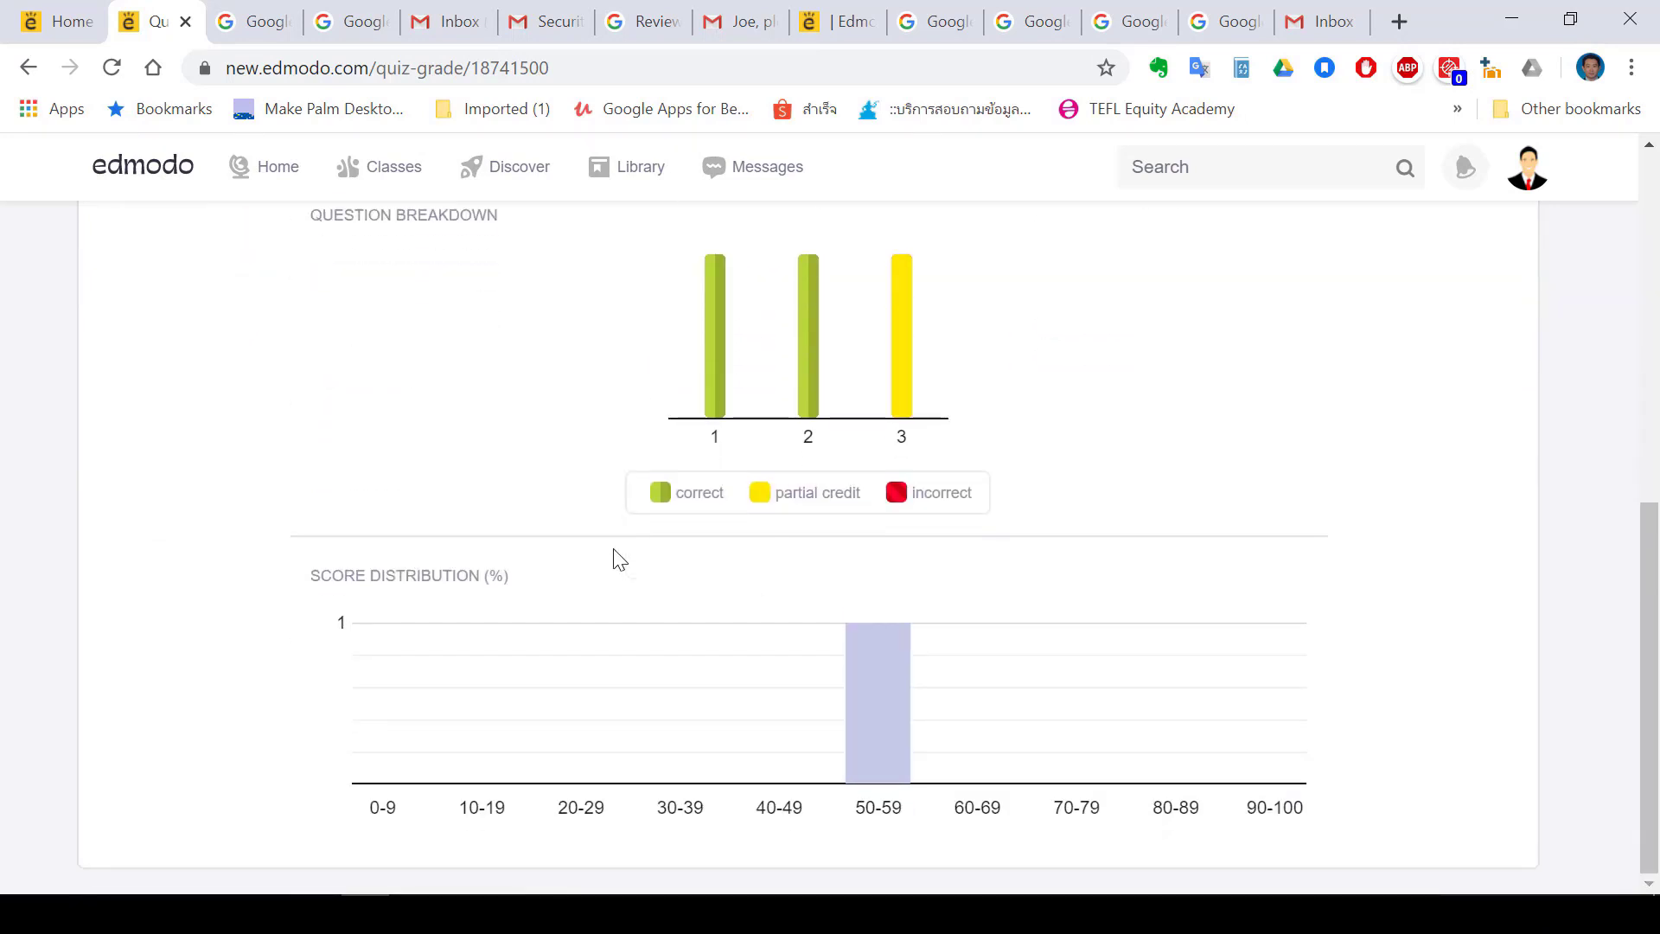
mouse_move(875, 446)
scroll(875, 446, "up", 3)
scroll(874, 446, "up", 2)
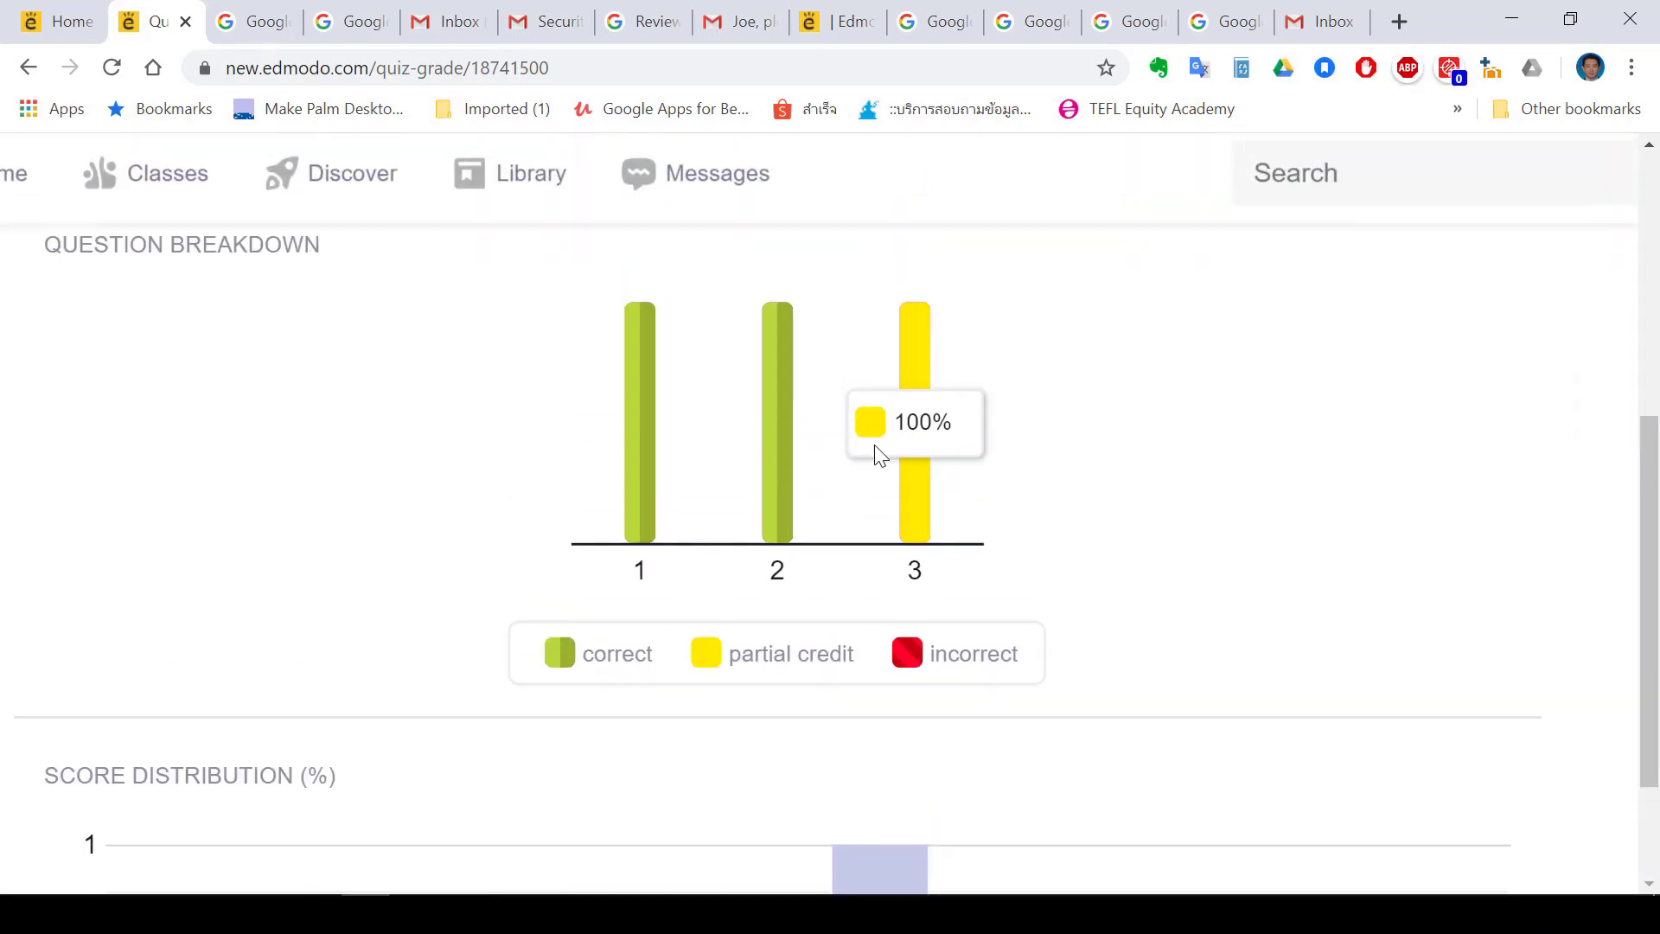
scroll(877, 505, "down", 3)
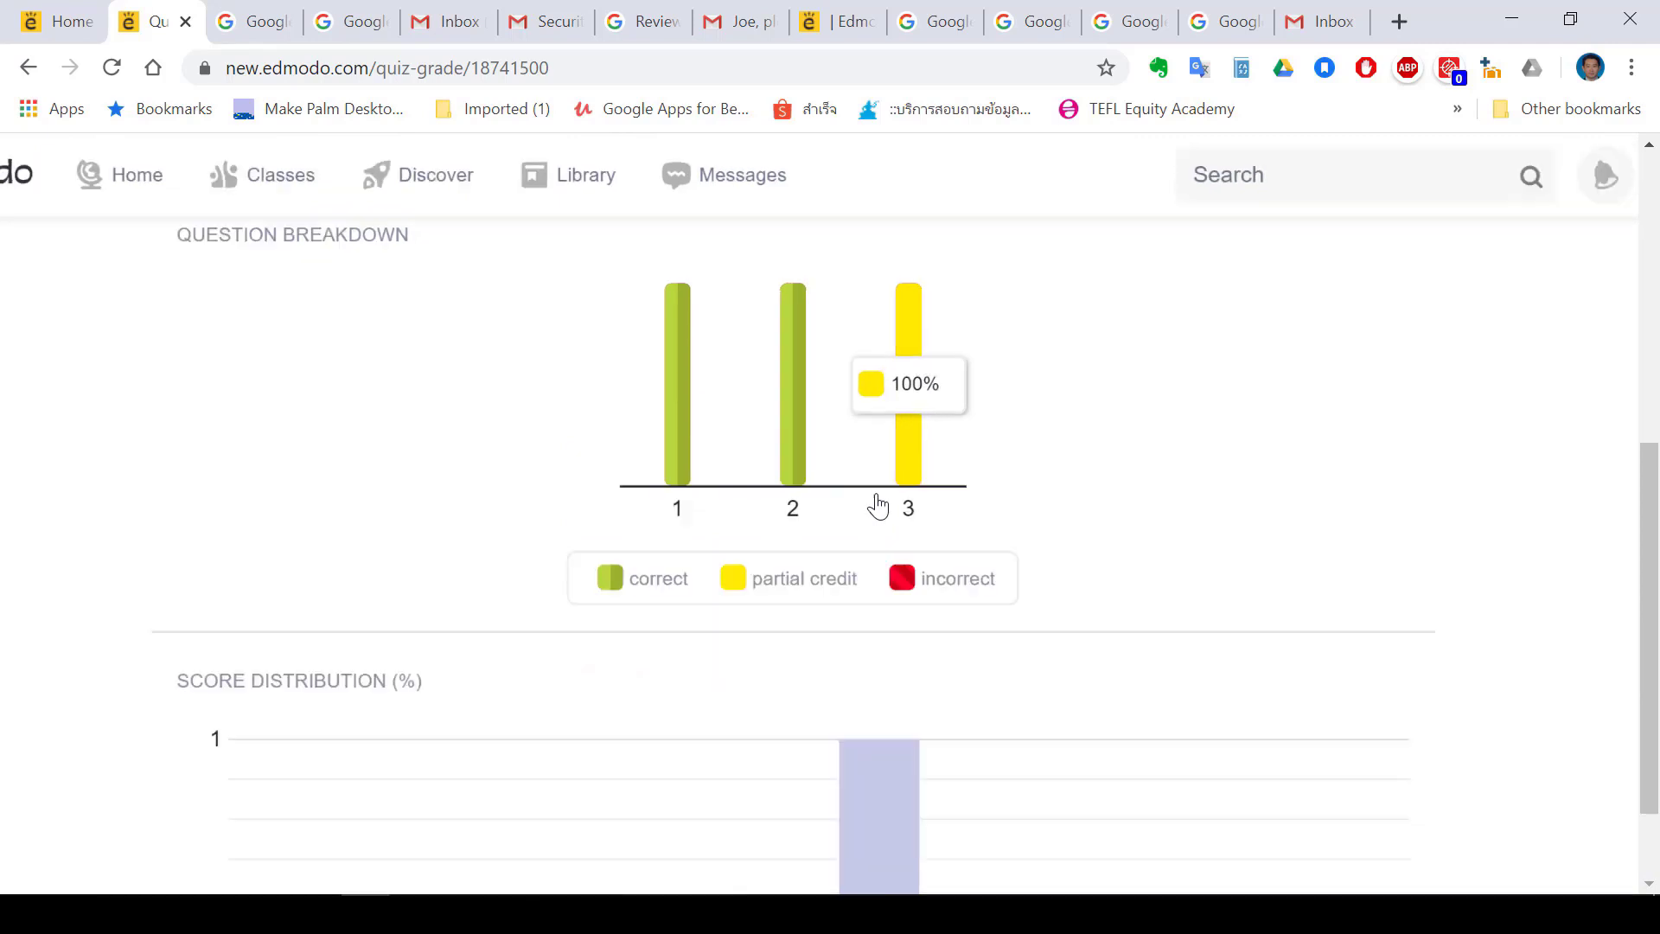
scroll(877, 506, "up", 4)
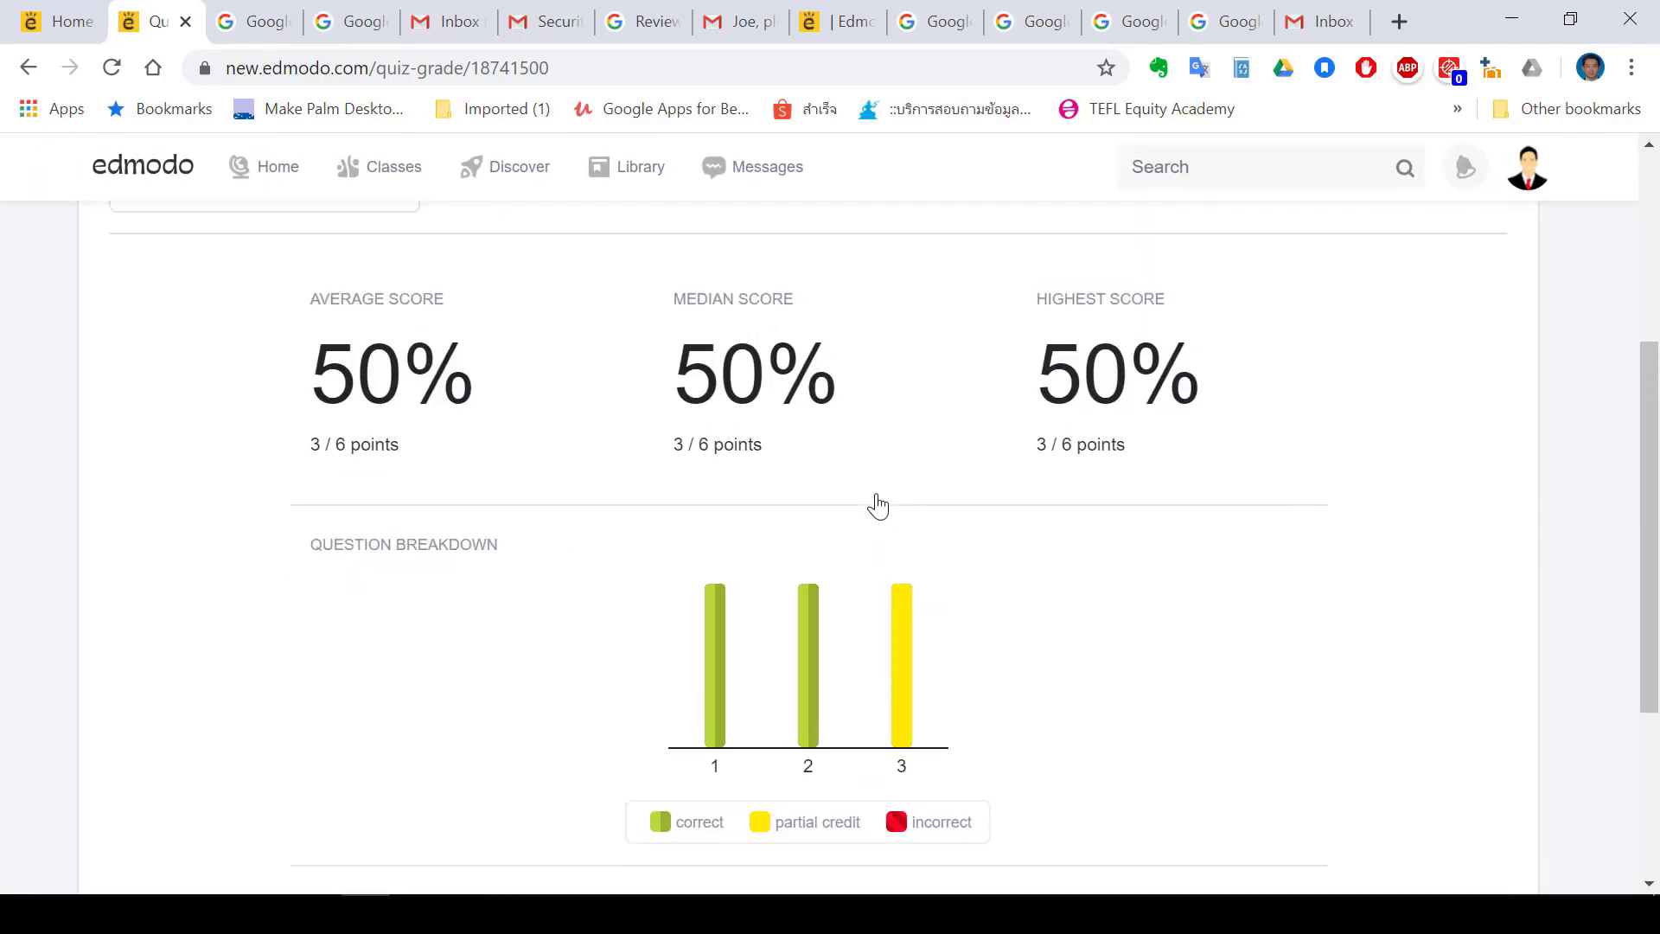
scroll(878, 506, "up", 1)
scroll(1023, 607, "up", 2)
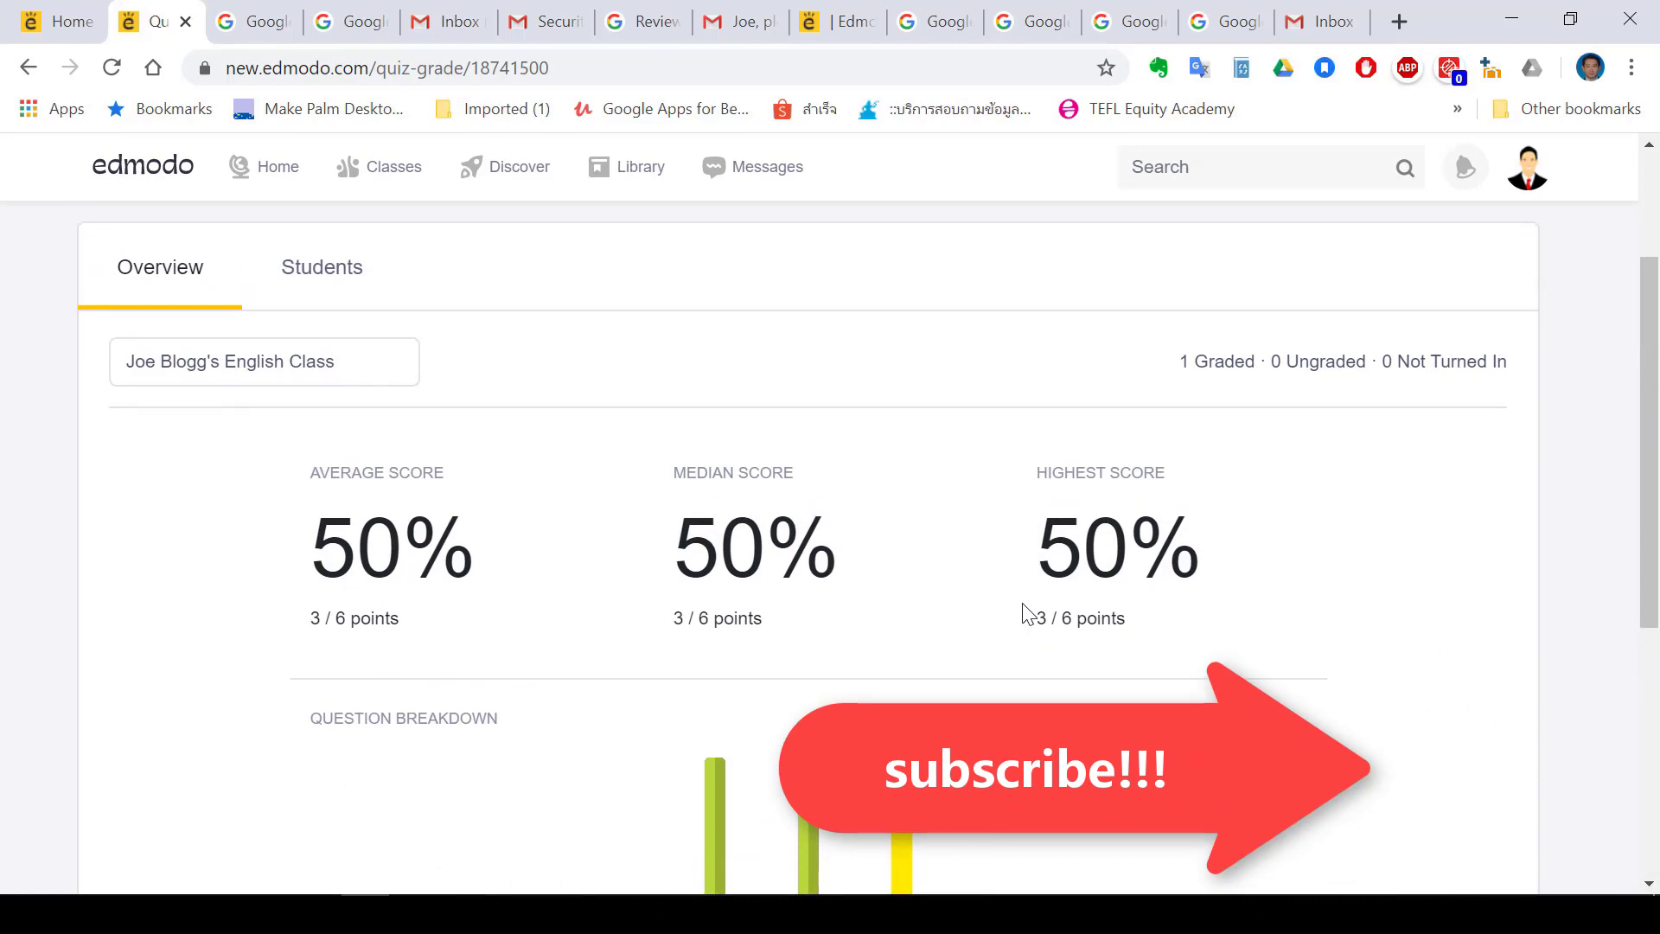
scroll(1307, 444, "up", 2)
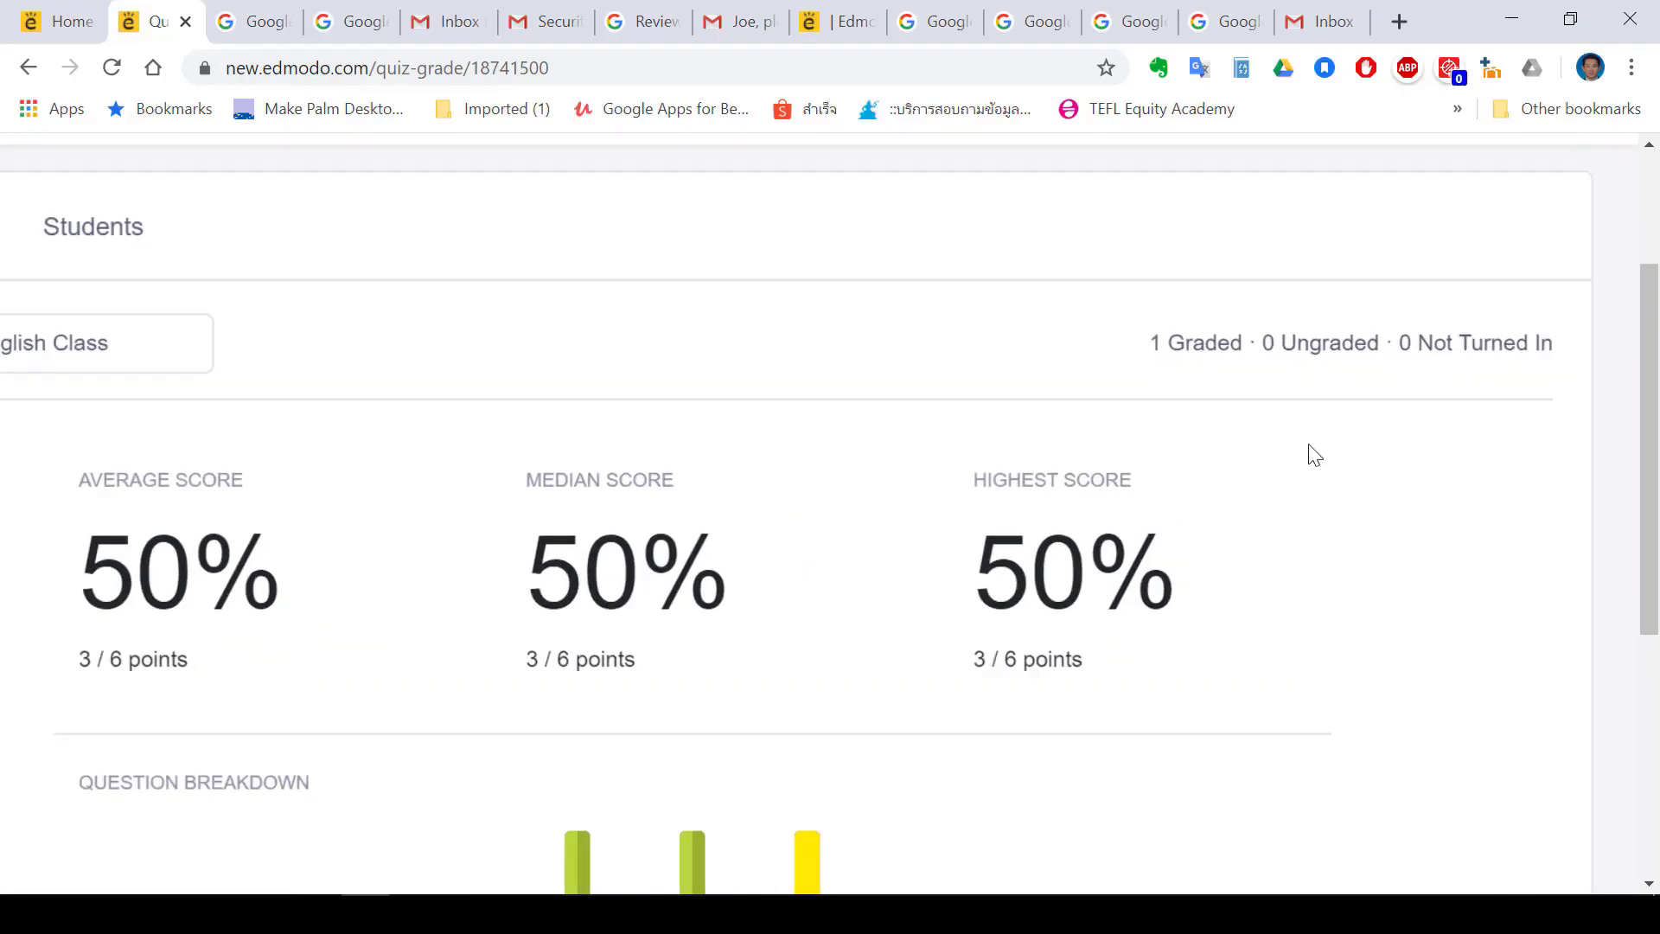